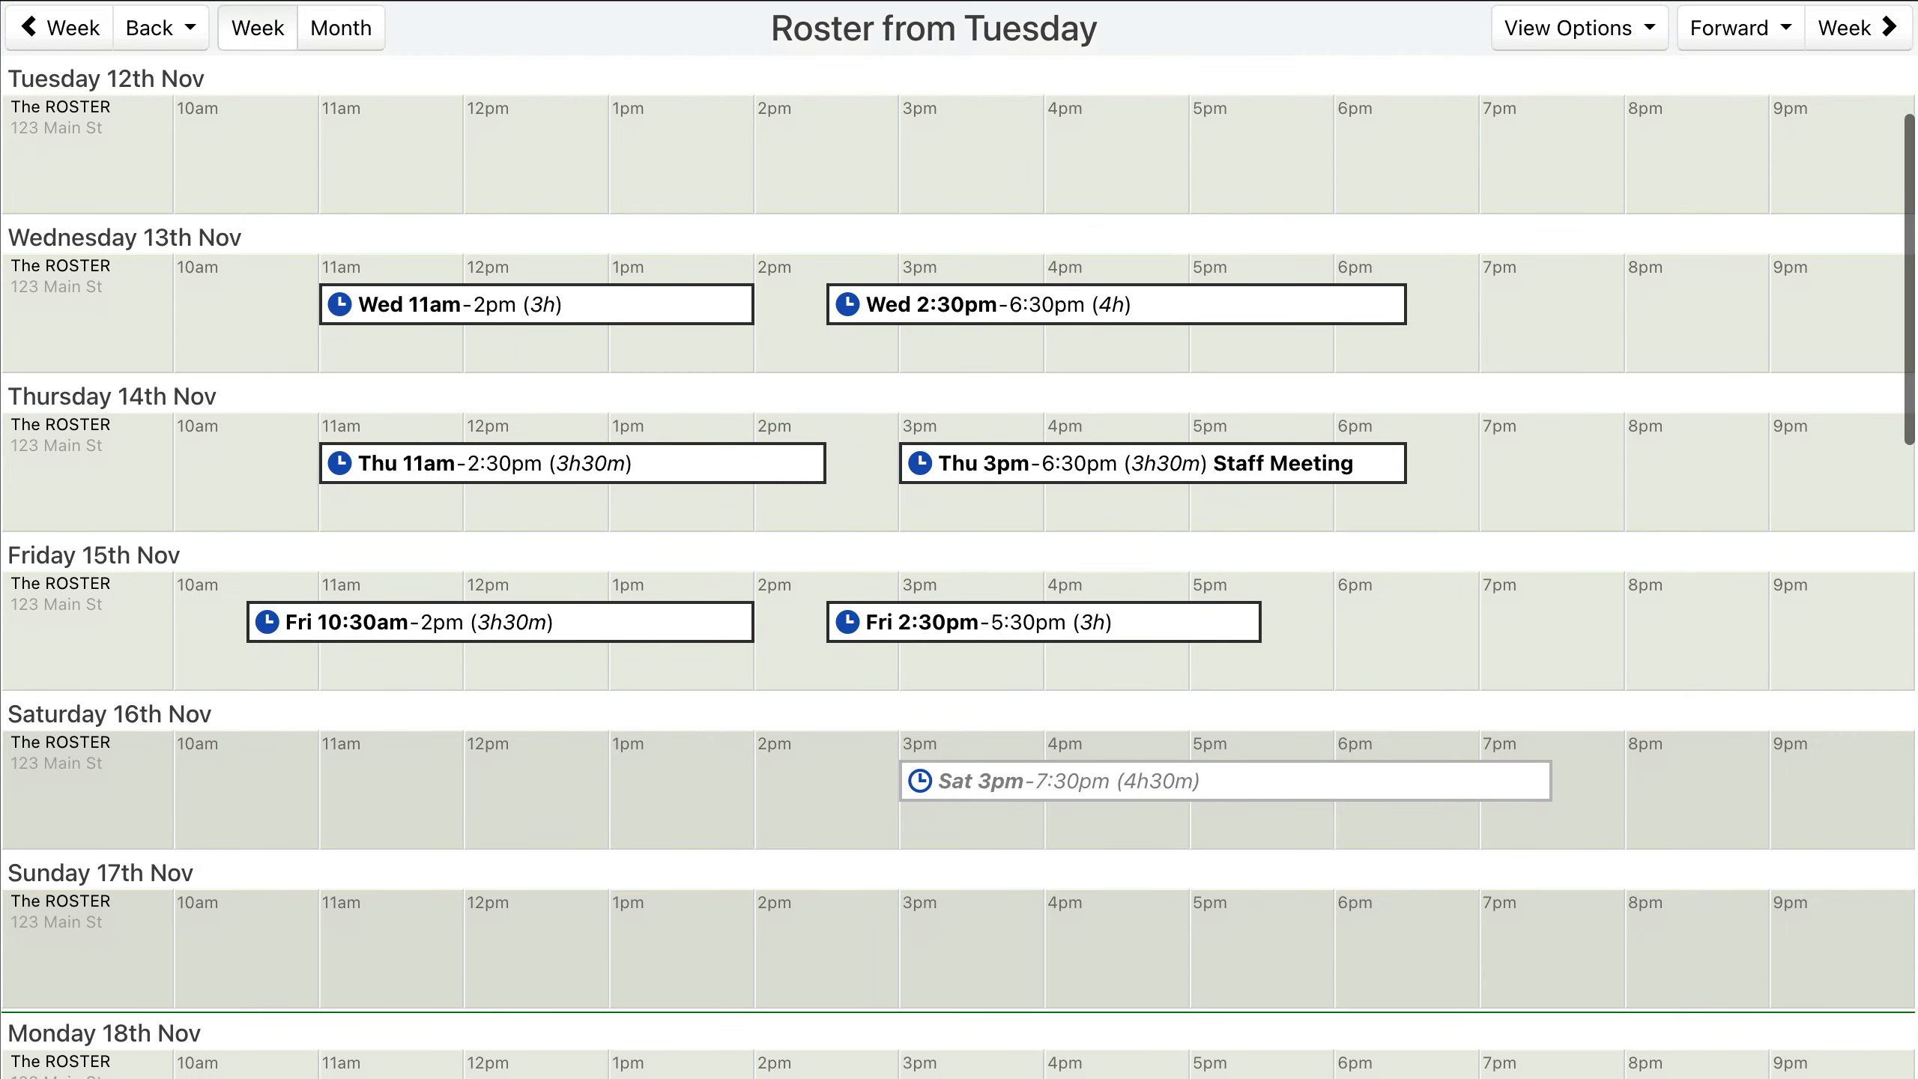
# Assign the second employee in the list to the Wednesday 11am–2pm shift.
pyautogui.click(537, 304)
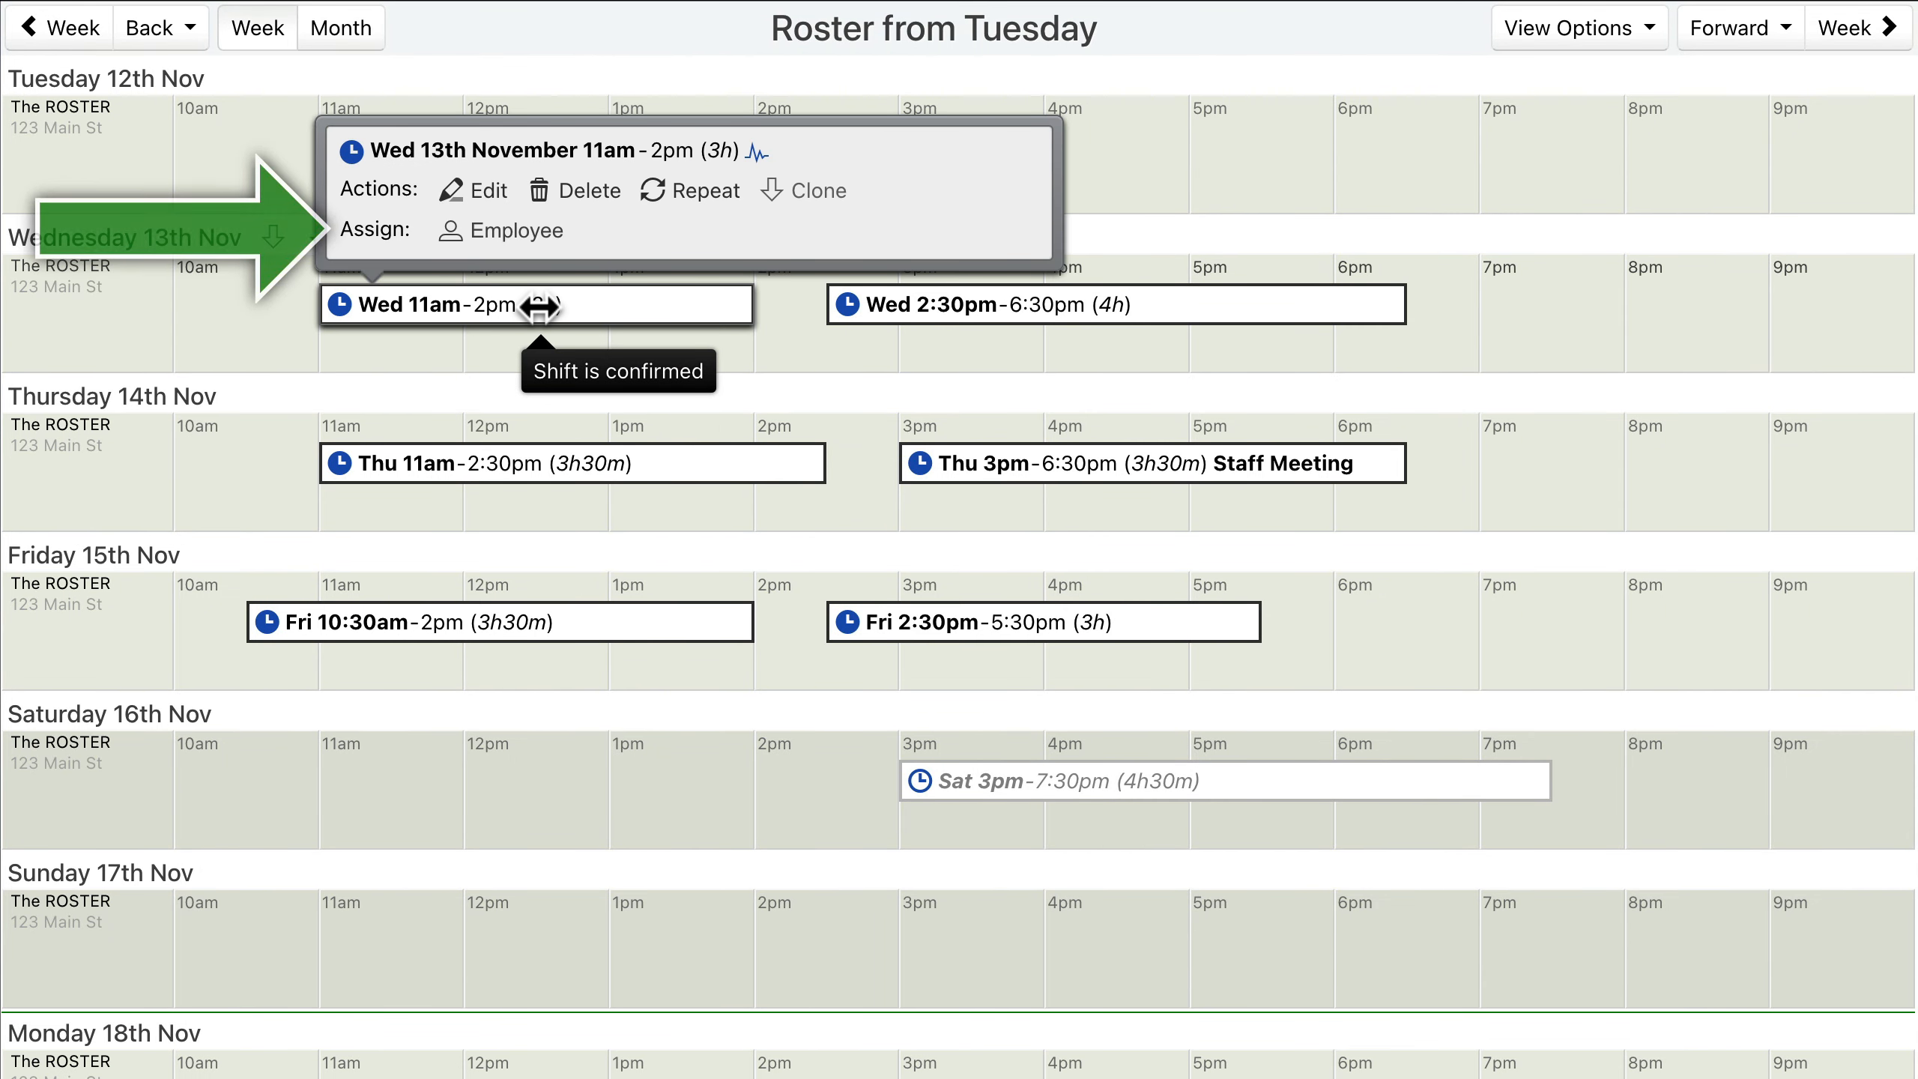
pyautogui.click(502, 233)
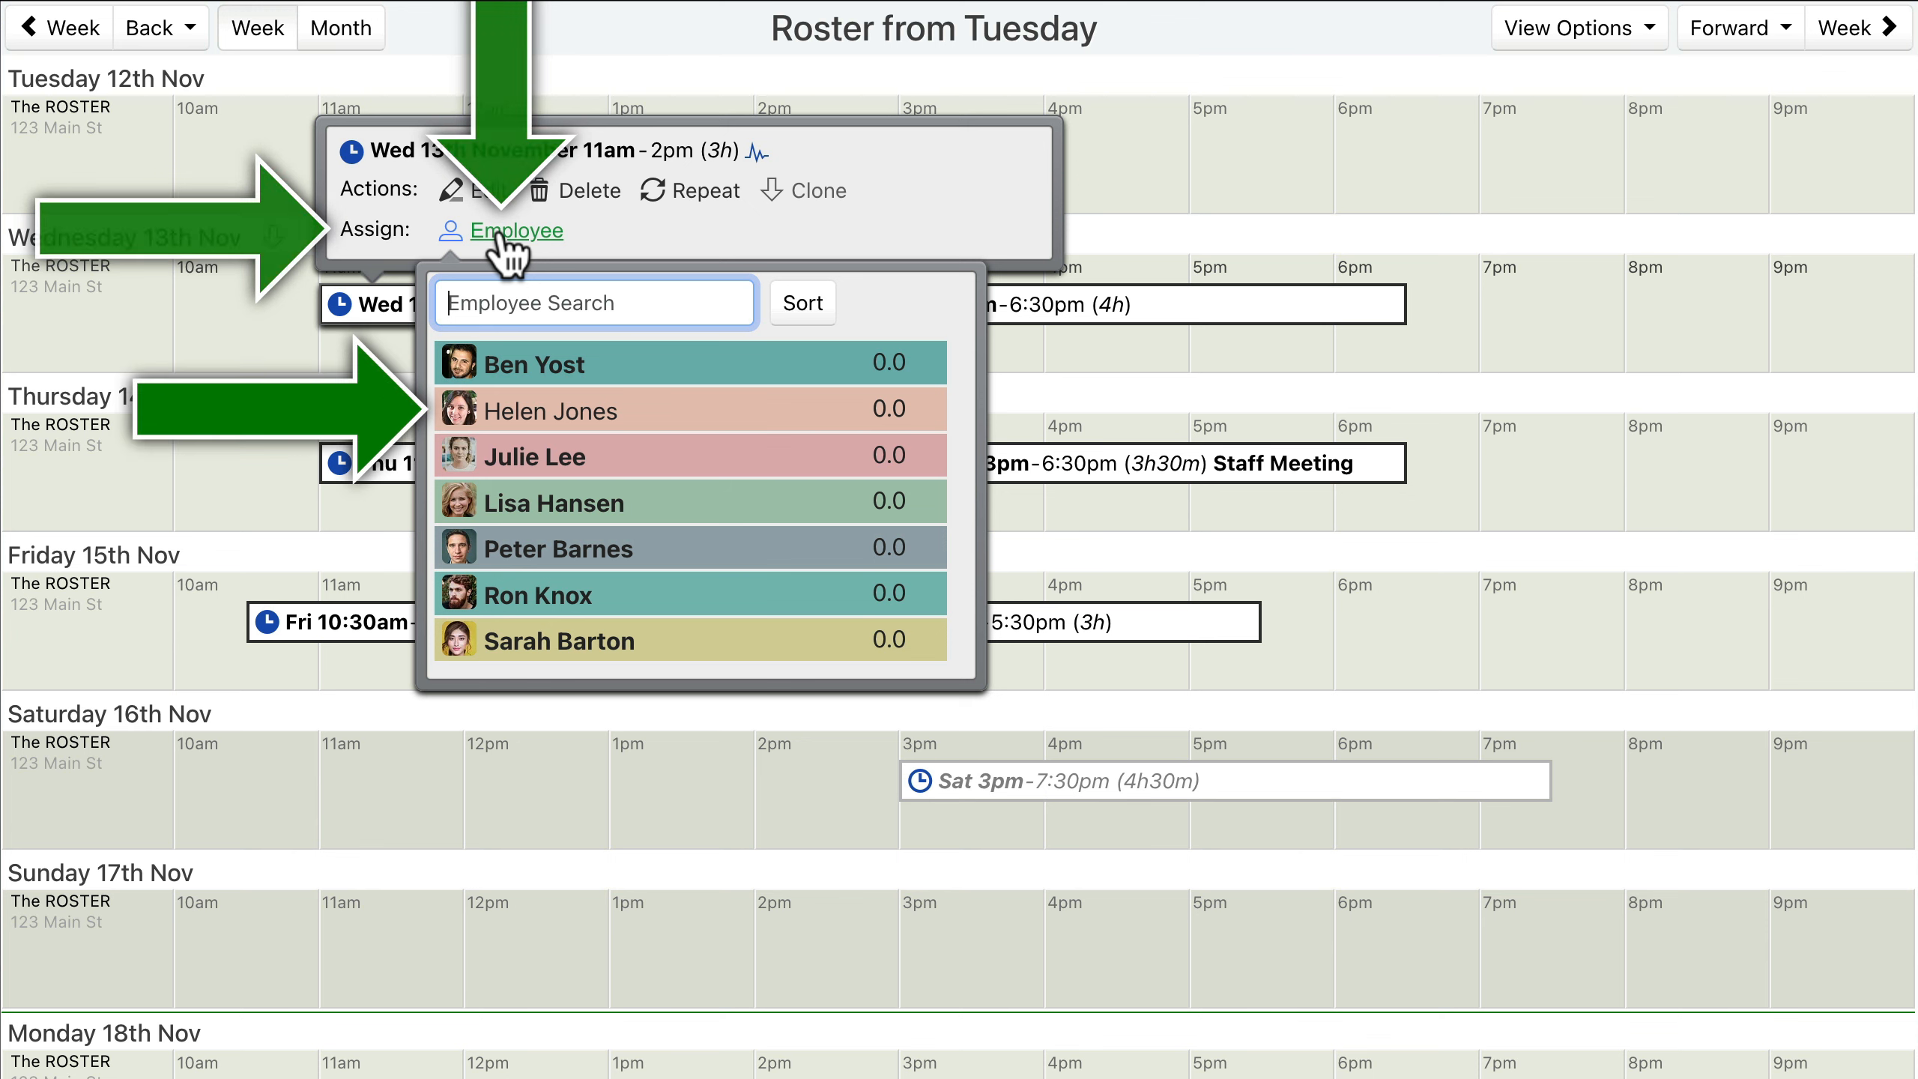
pyautogui.click(699, 415)
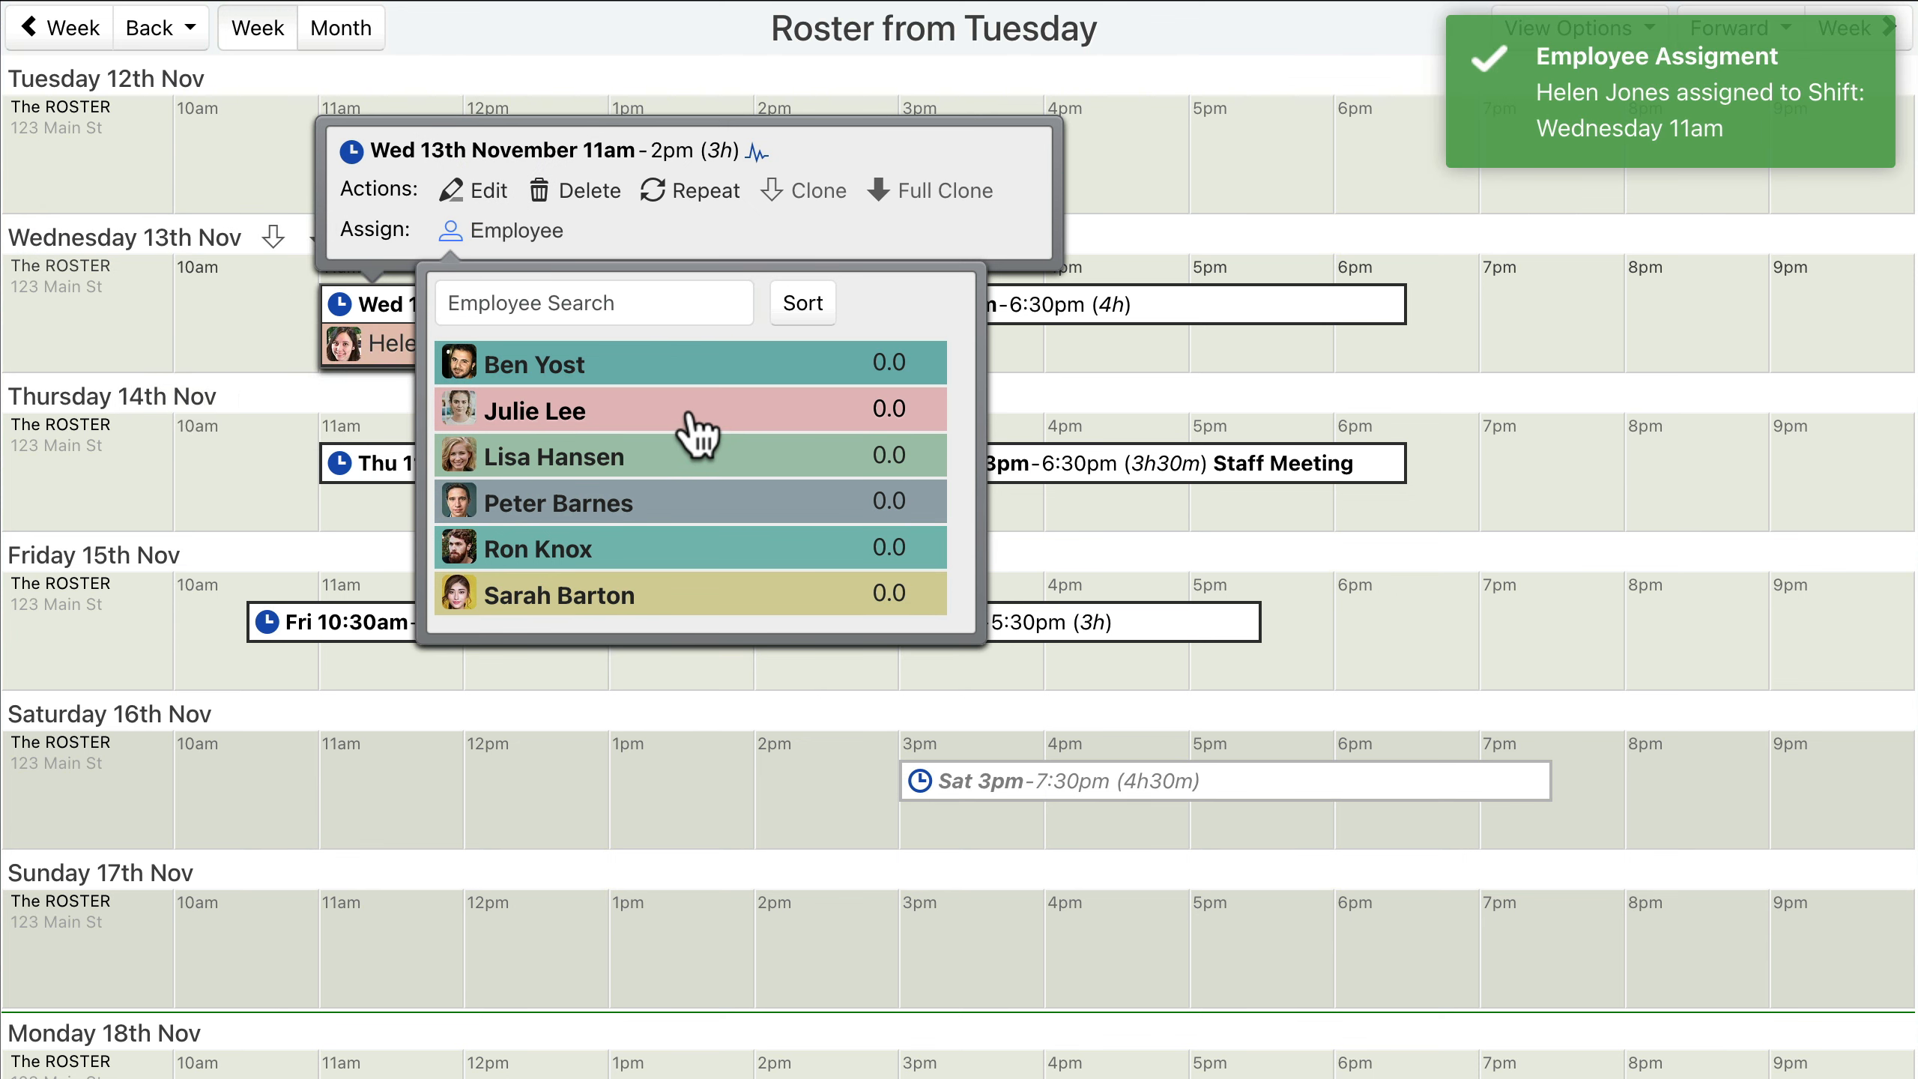
# Assign an additional employee to the Wednesday 11am–2pm shift, and remove that second assignment again.
pyautogui.click(694, 504)
pyautogui.click(499, 235)
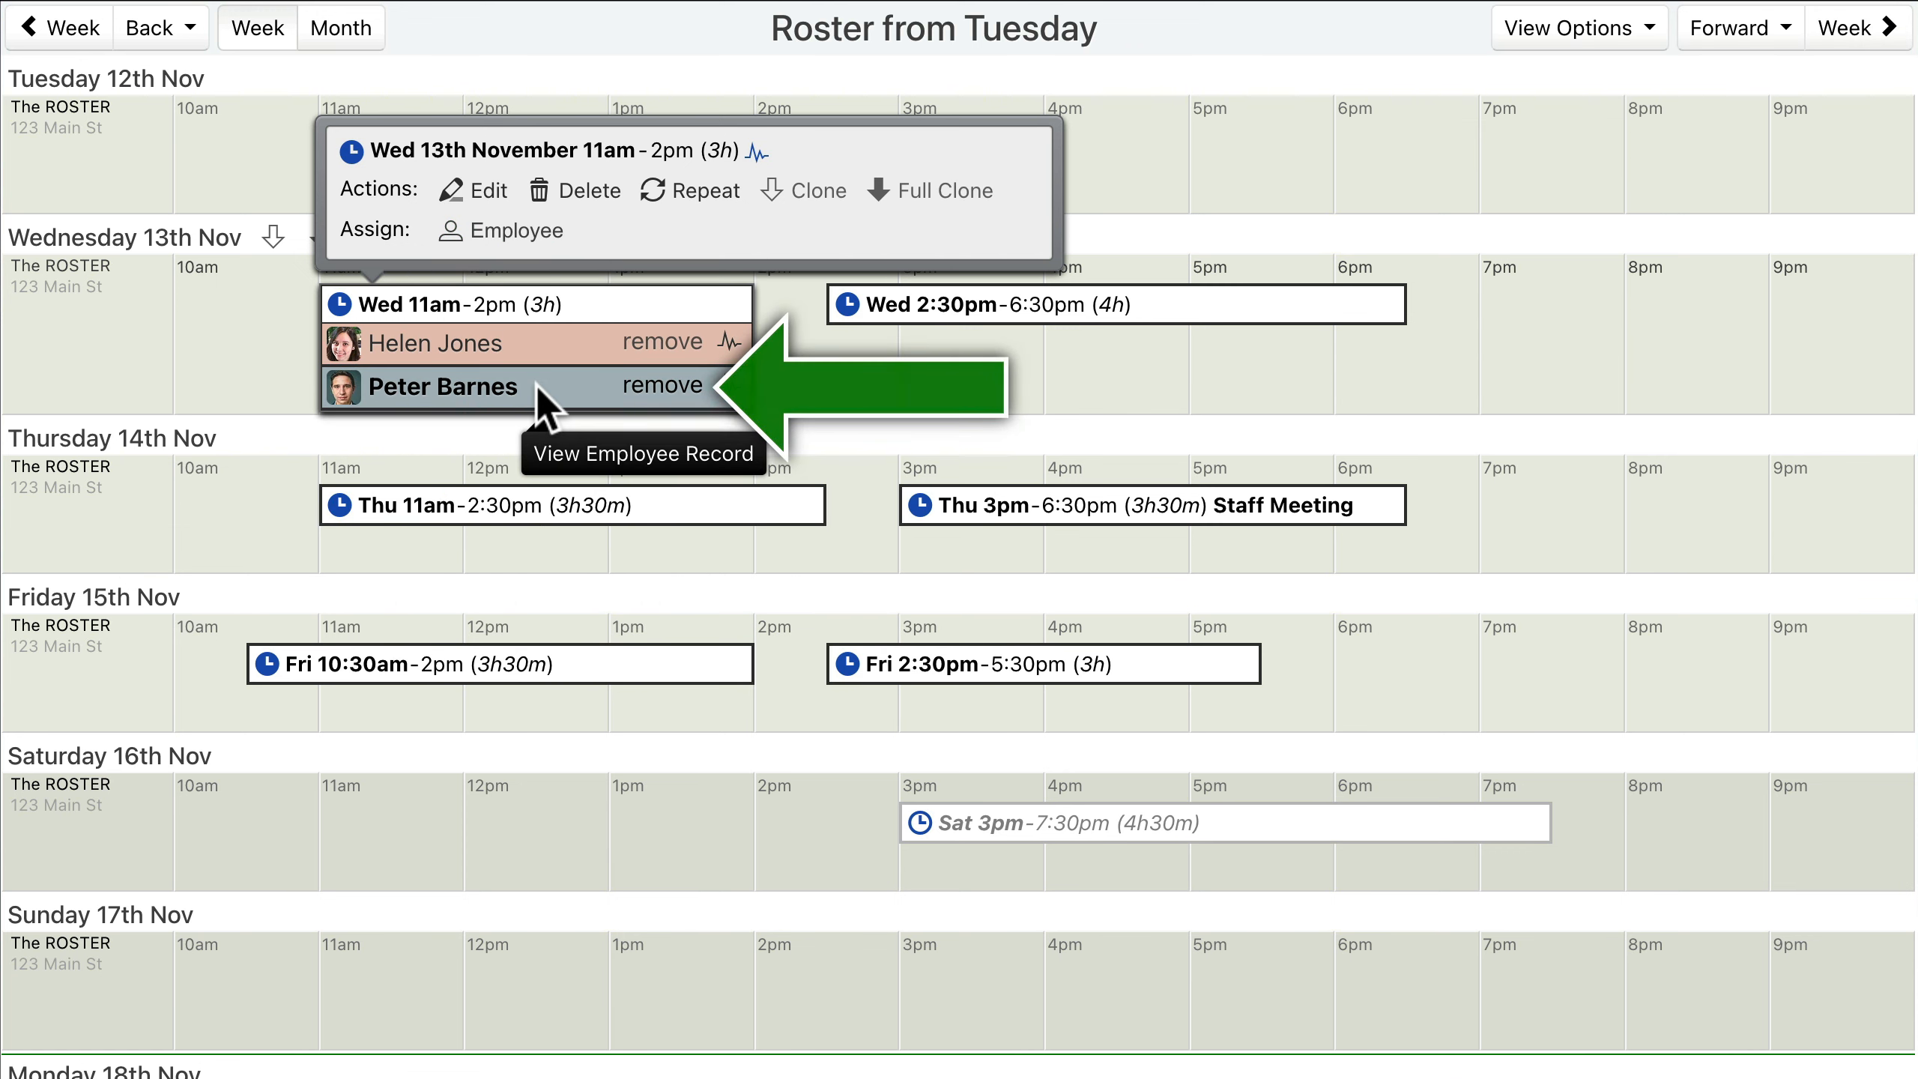
pyautogui.click(663, 386)
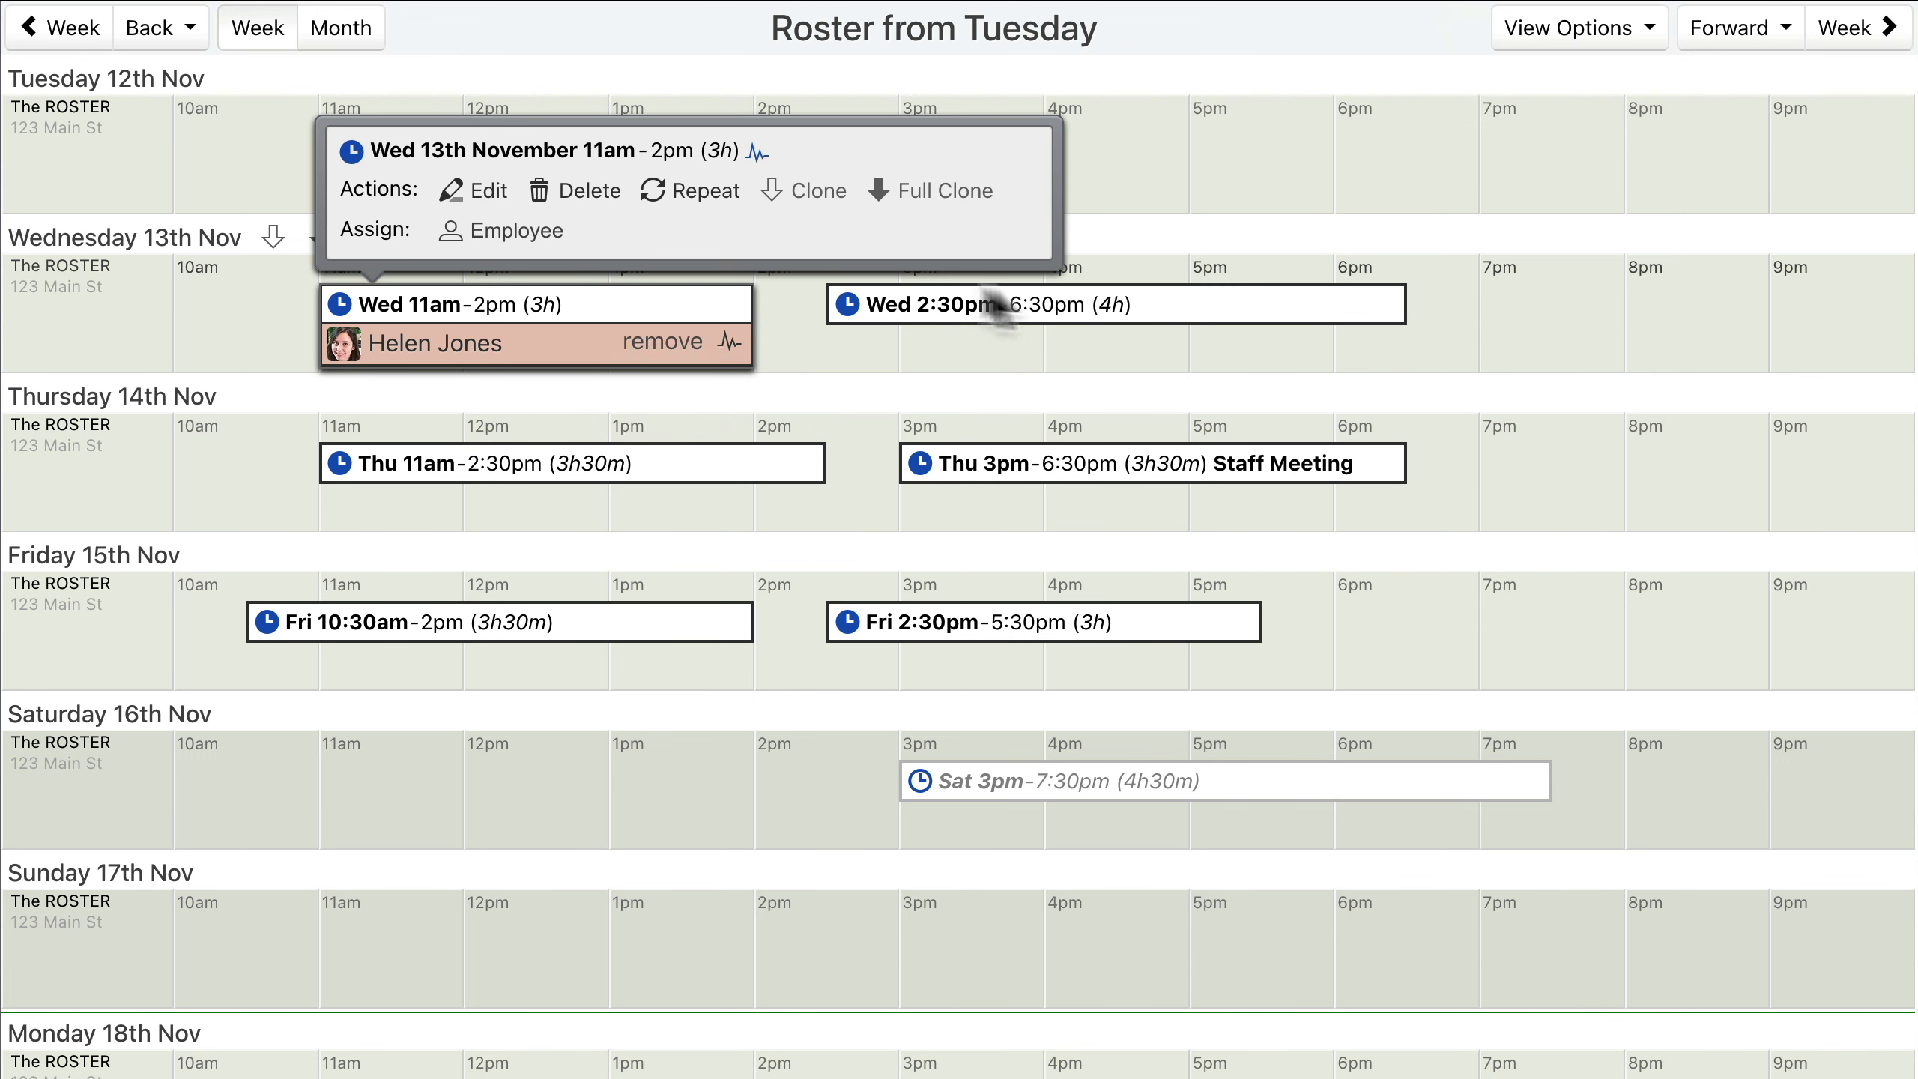
# View the list of assignable employees and their rostered hours for the Wednesday 2:30pm–6:30pm shift.
pyautogui.moveTo(1110, 304)
pyautogui.click(1009, 233)
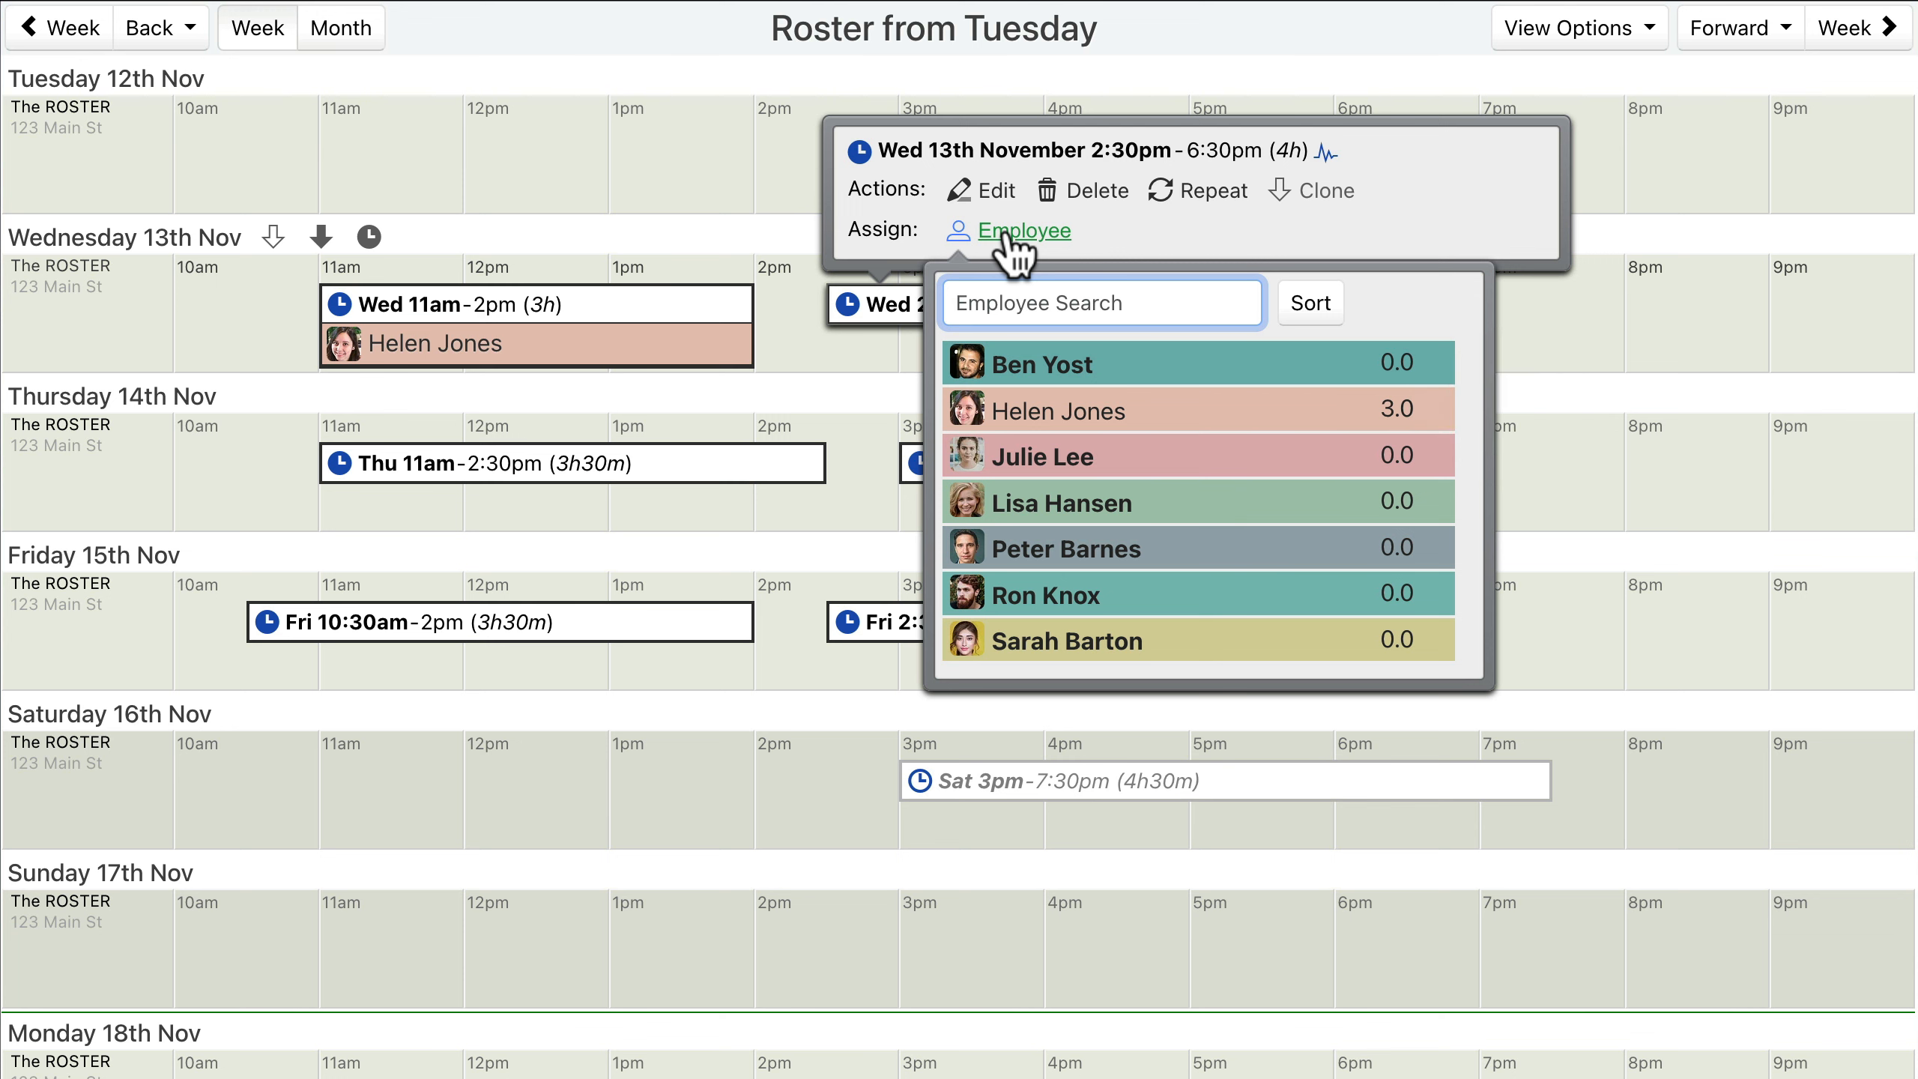
pyautogui.click(1008, 233)
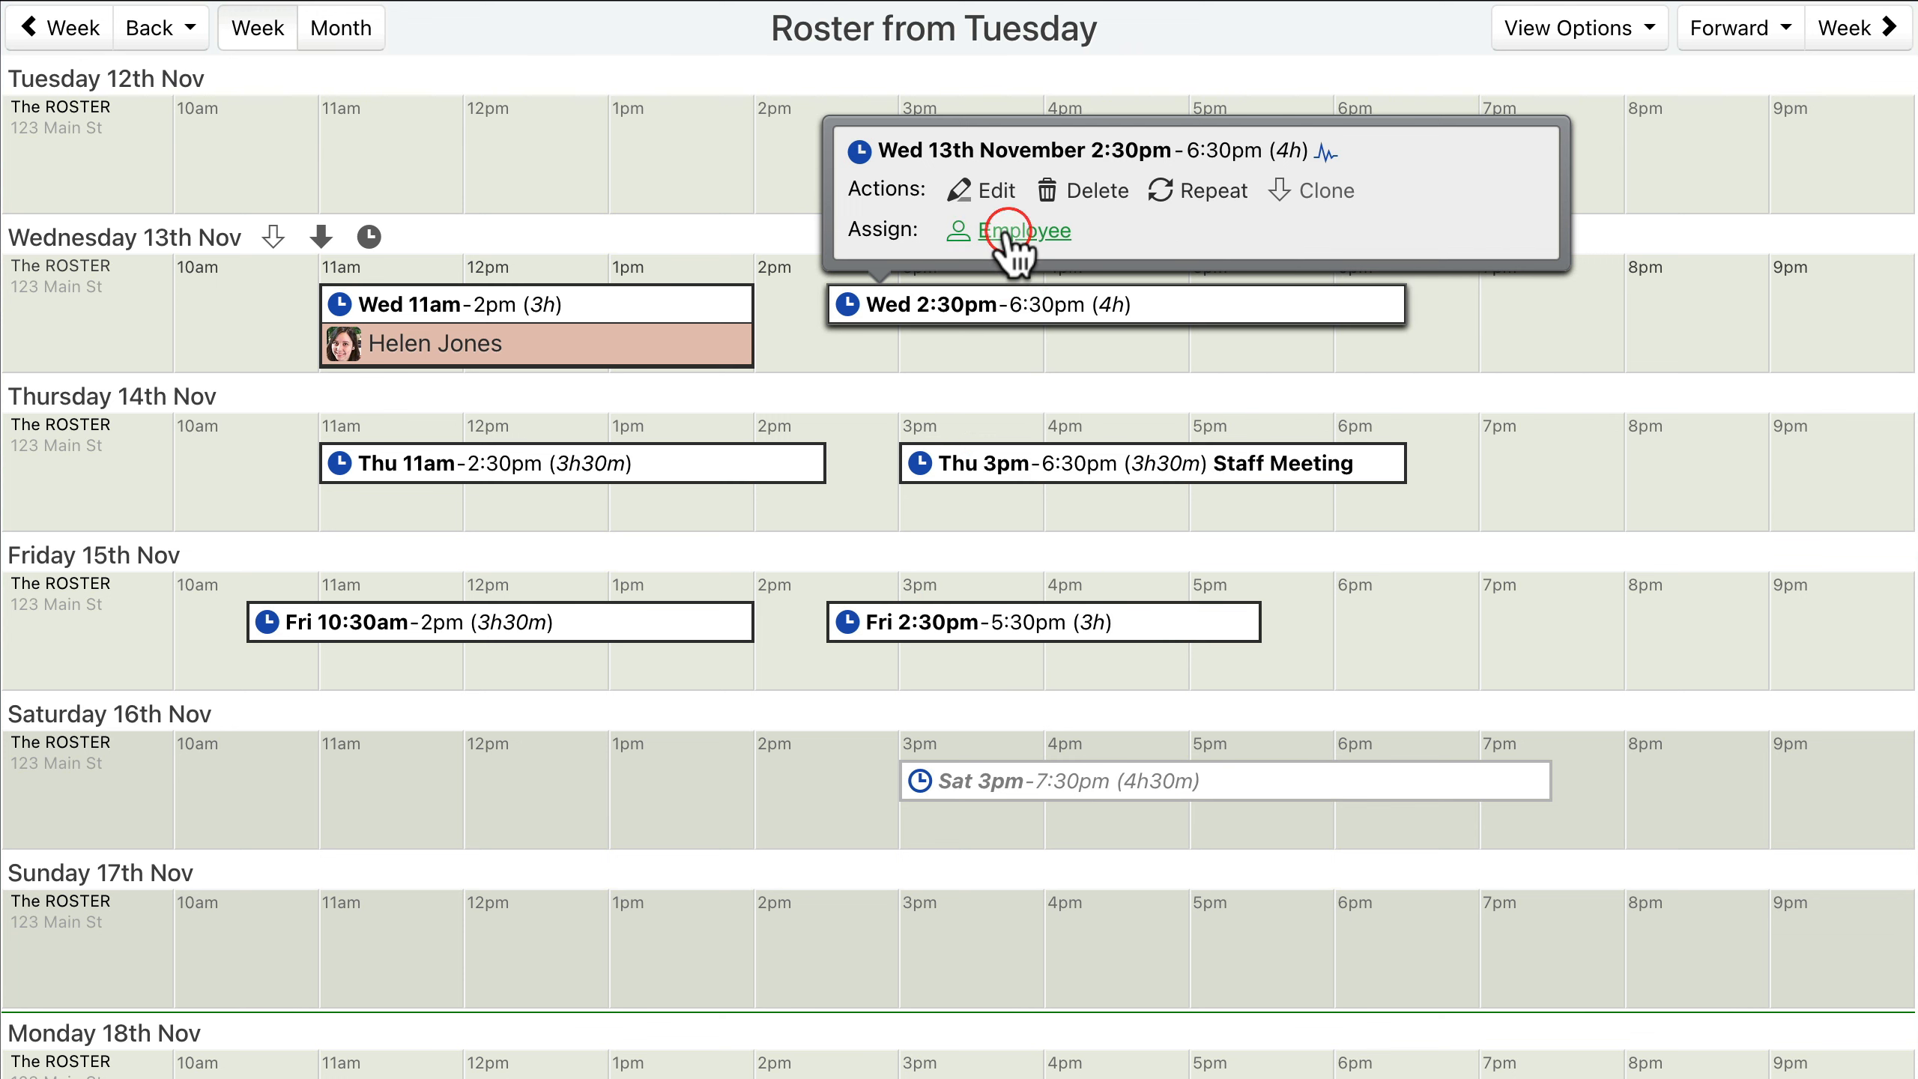
pyautogui.click(1005, 234)
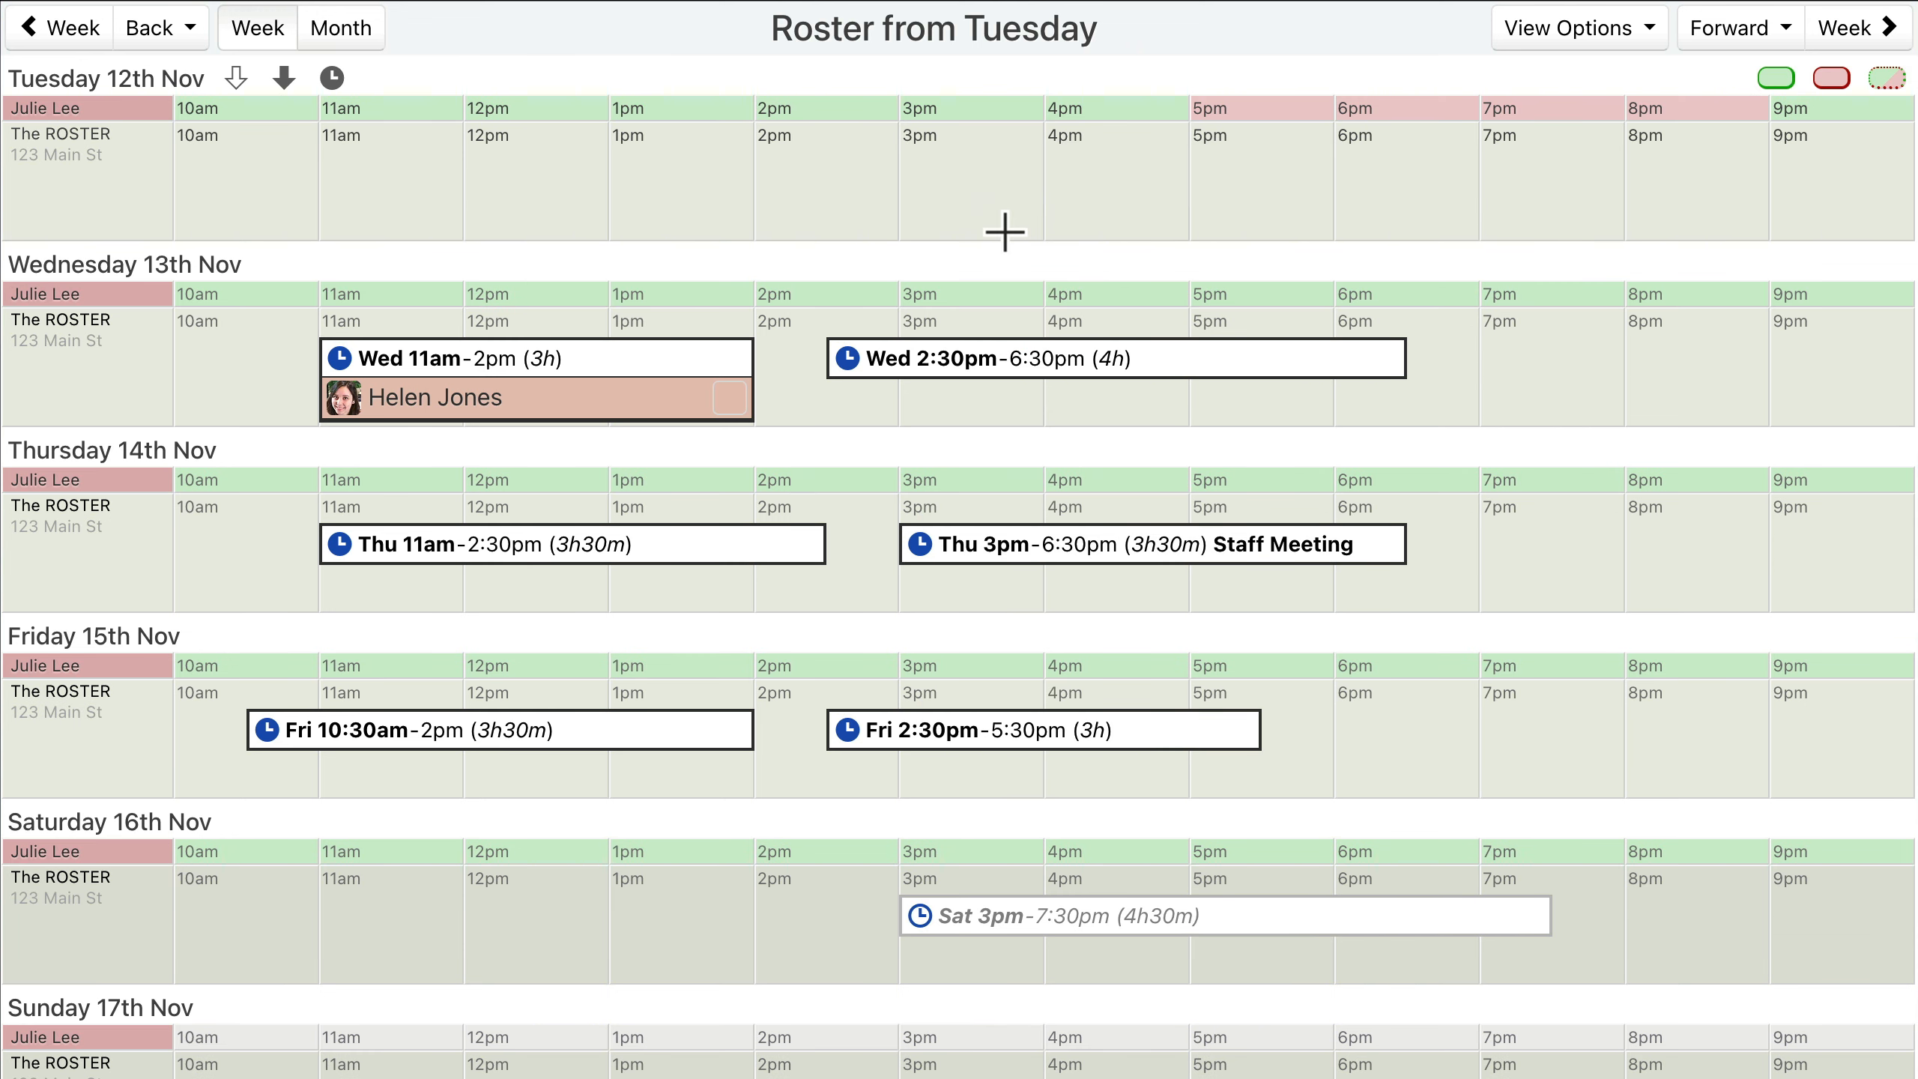
# Check which employees are available for the Wednesday 2:30pm–6:30pm shift using the availability indicators.
pyautogui.click(1111, 361)
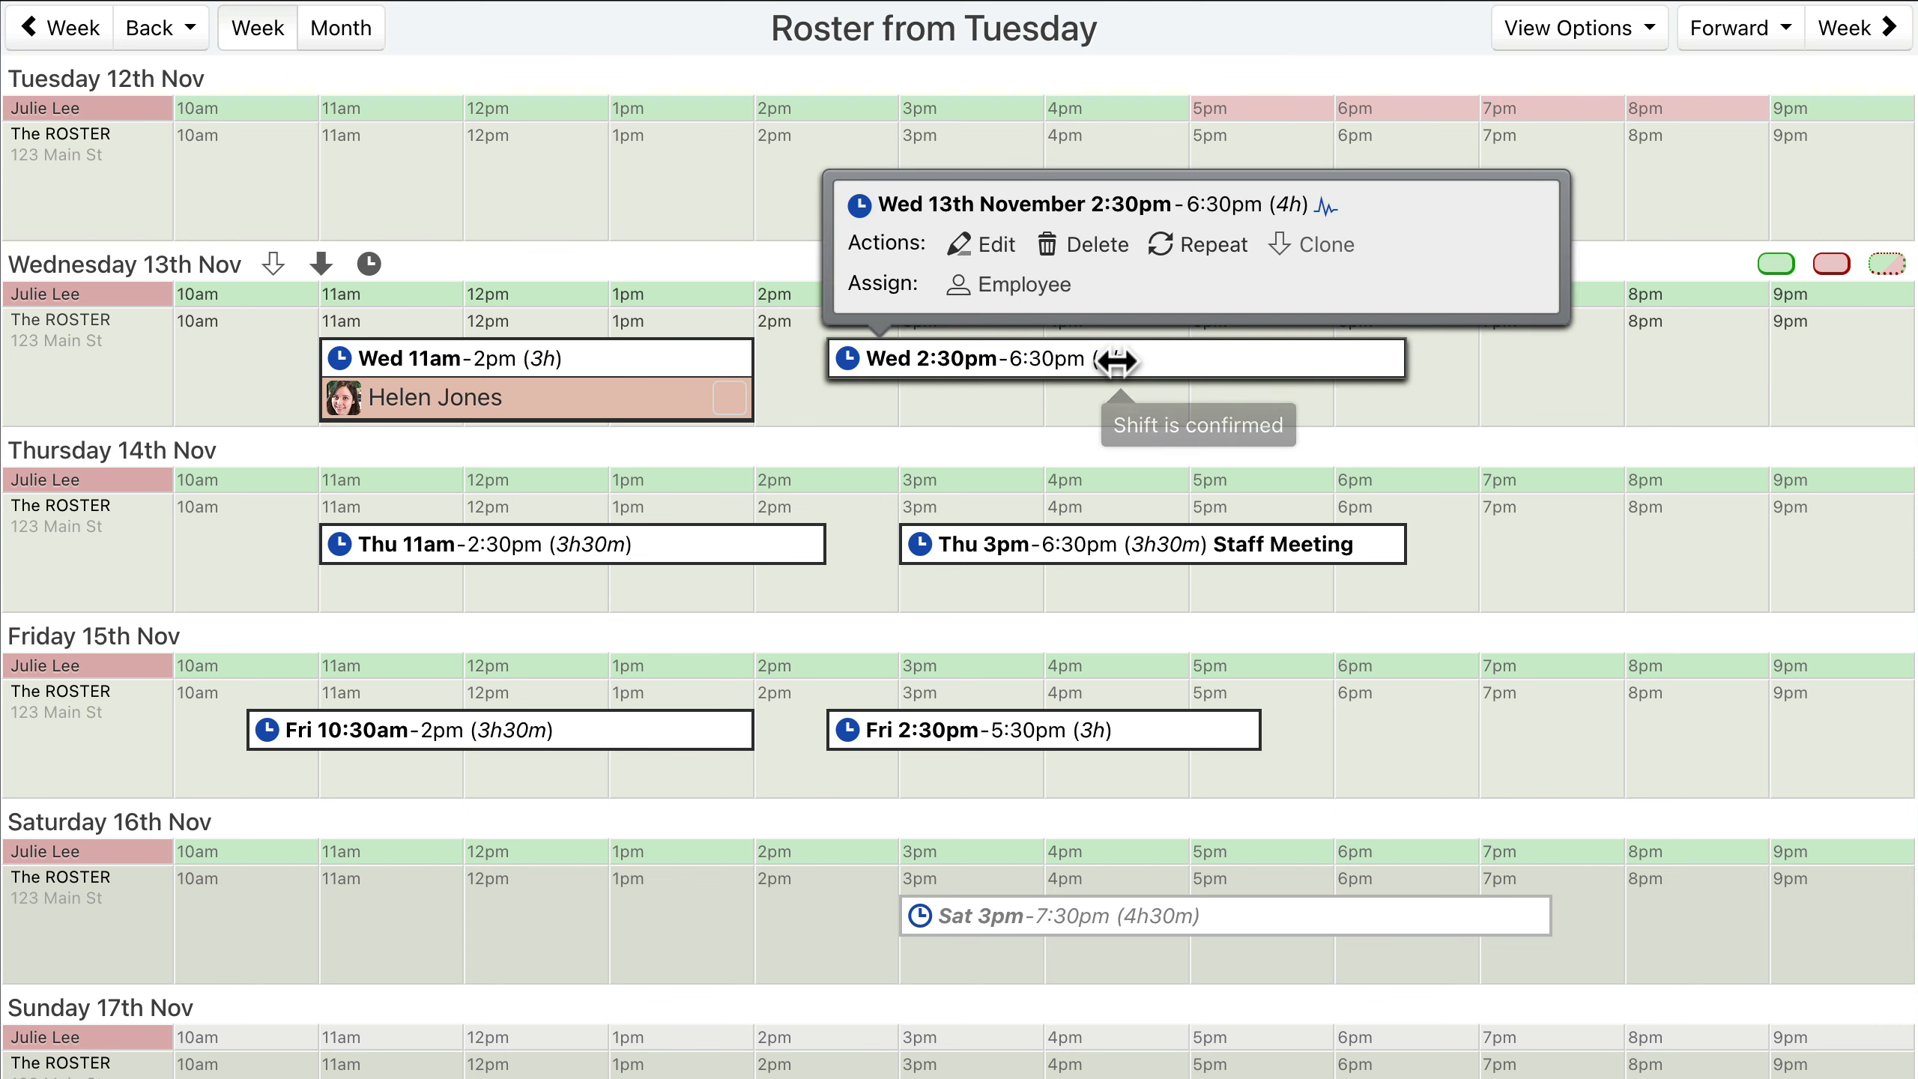
pyautogui.click(1009, 285)
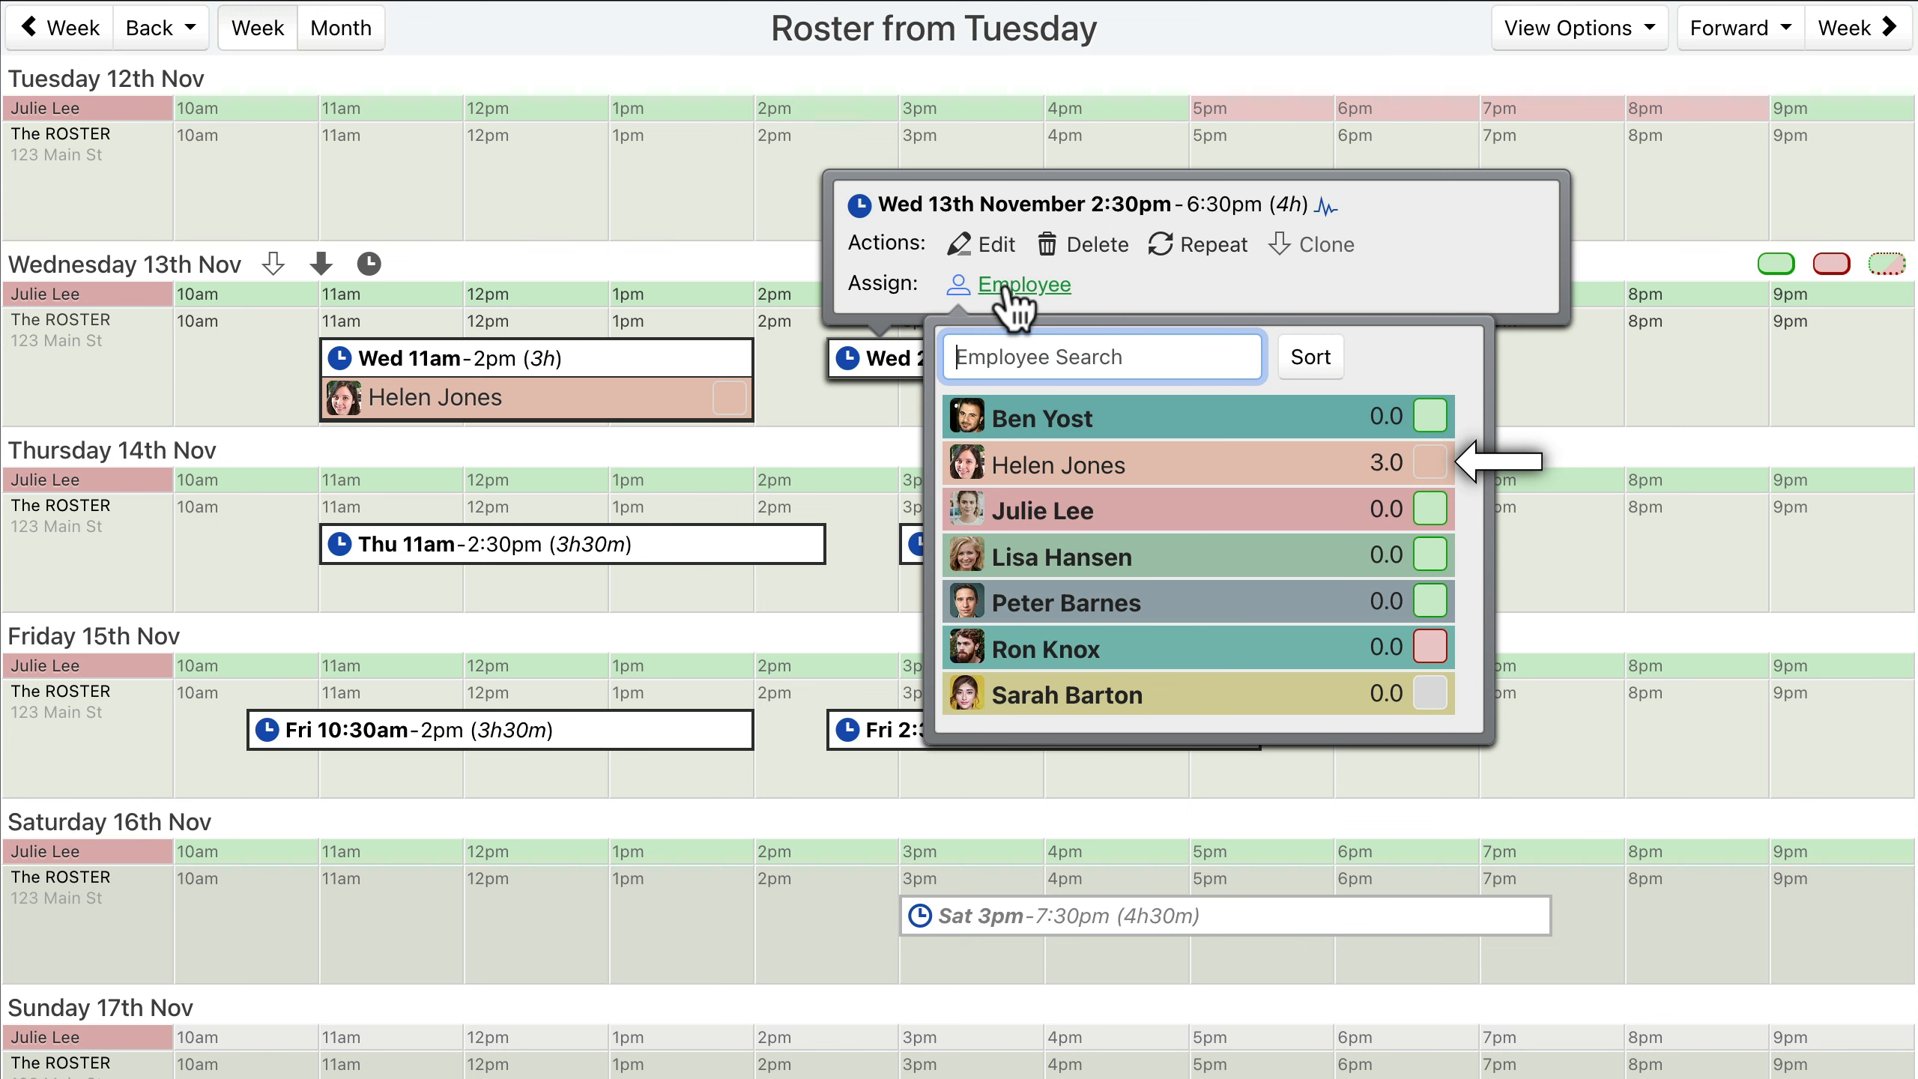
pyautogui.click(1009, 288)
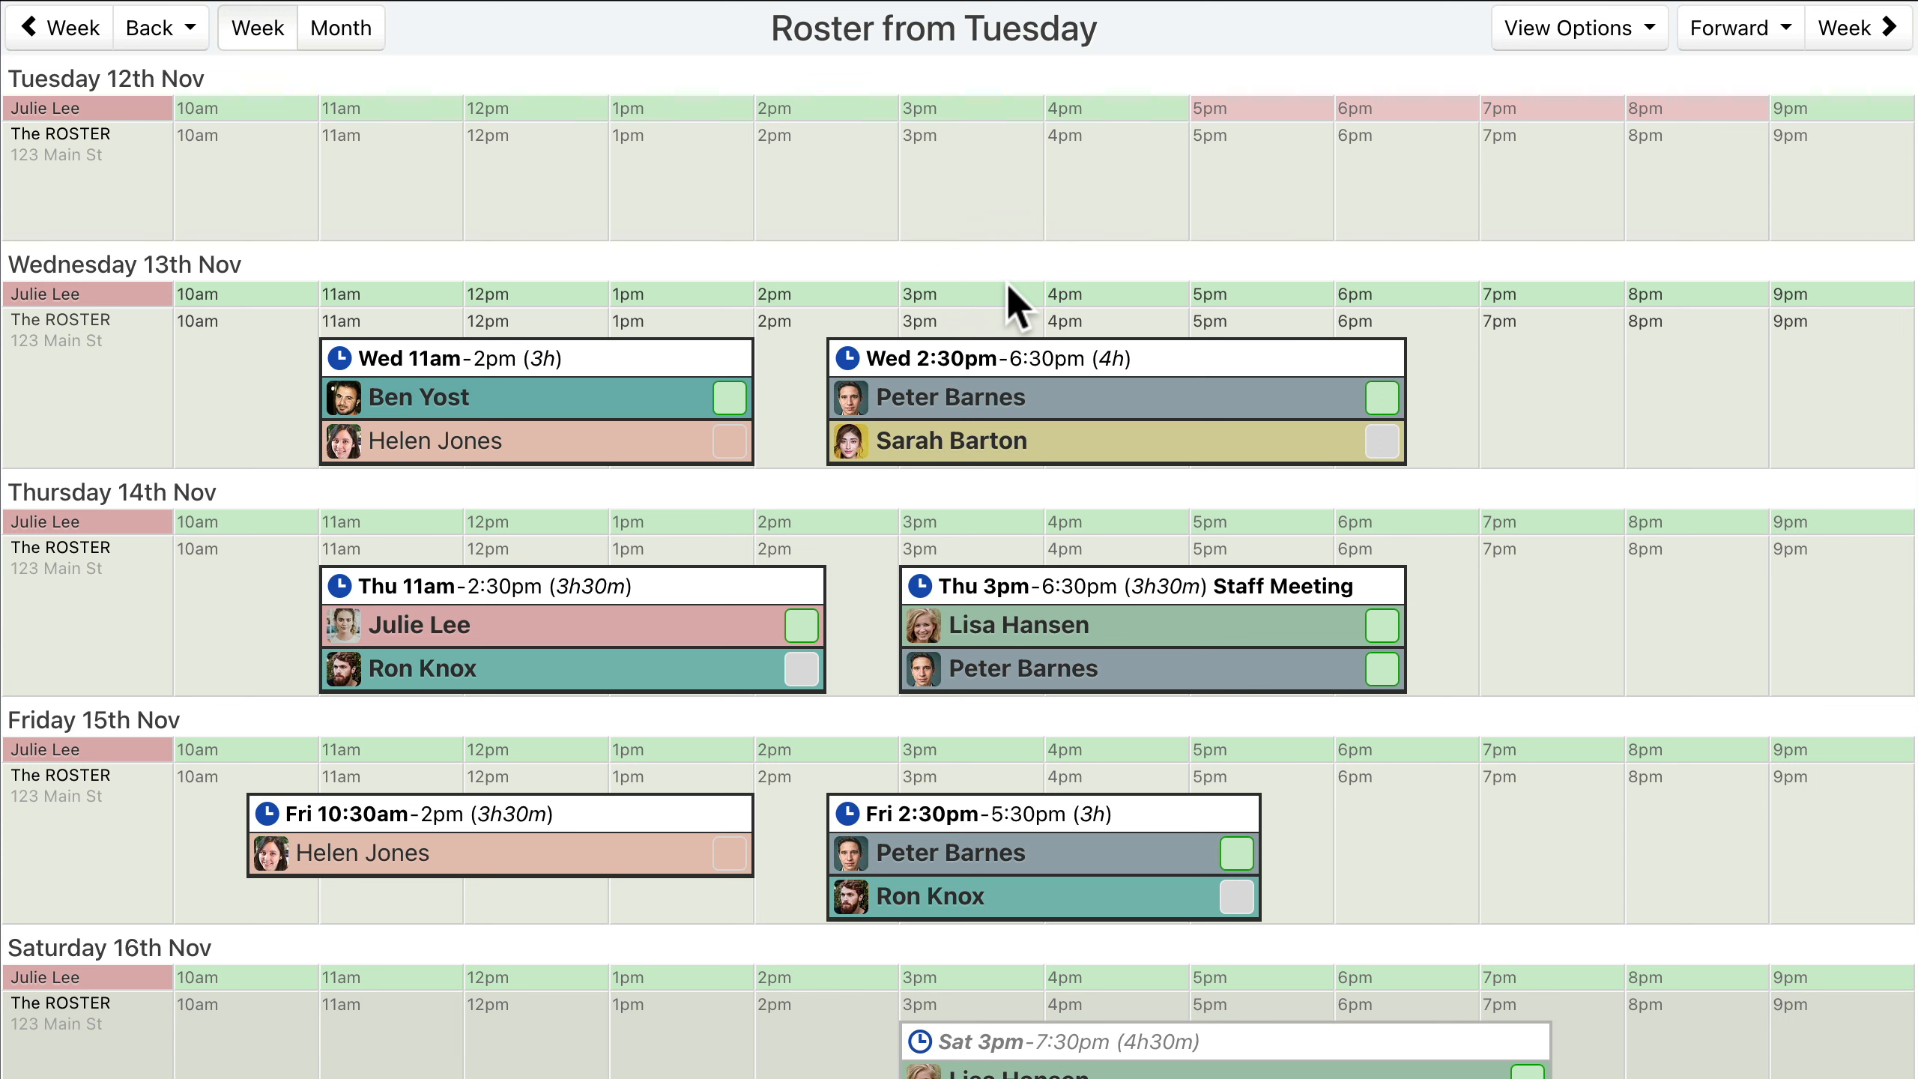
pyautogui.click(1016, 302)
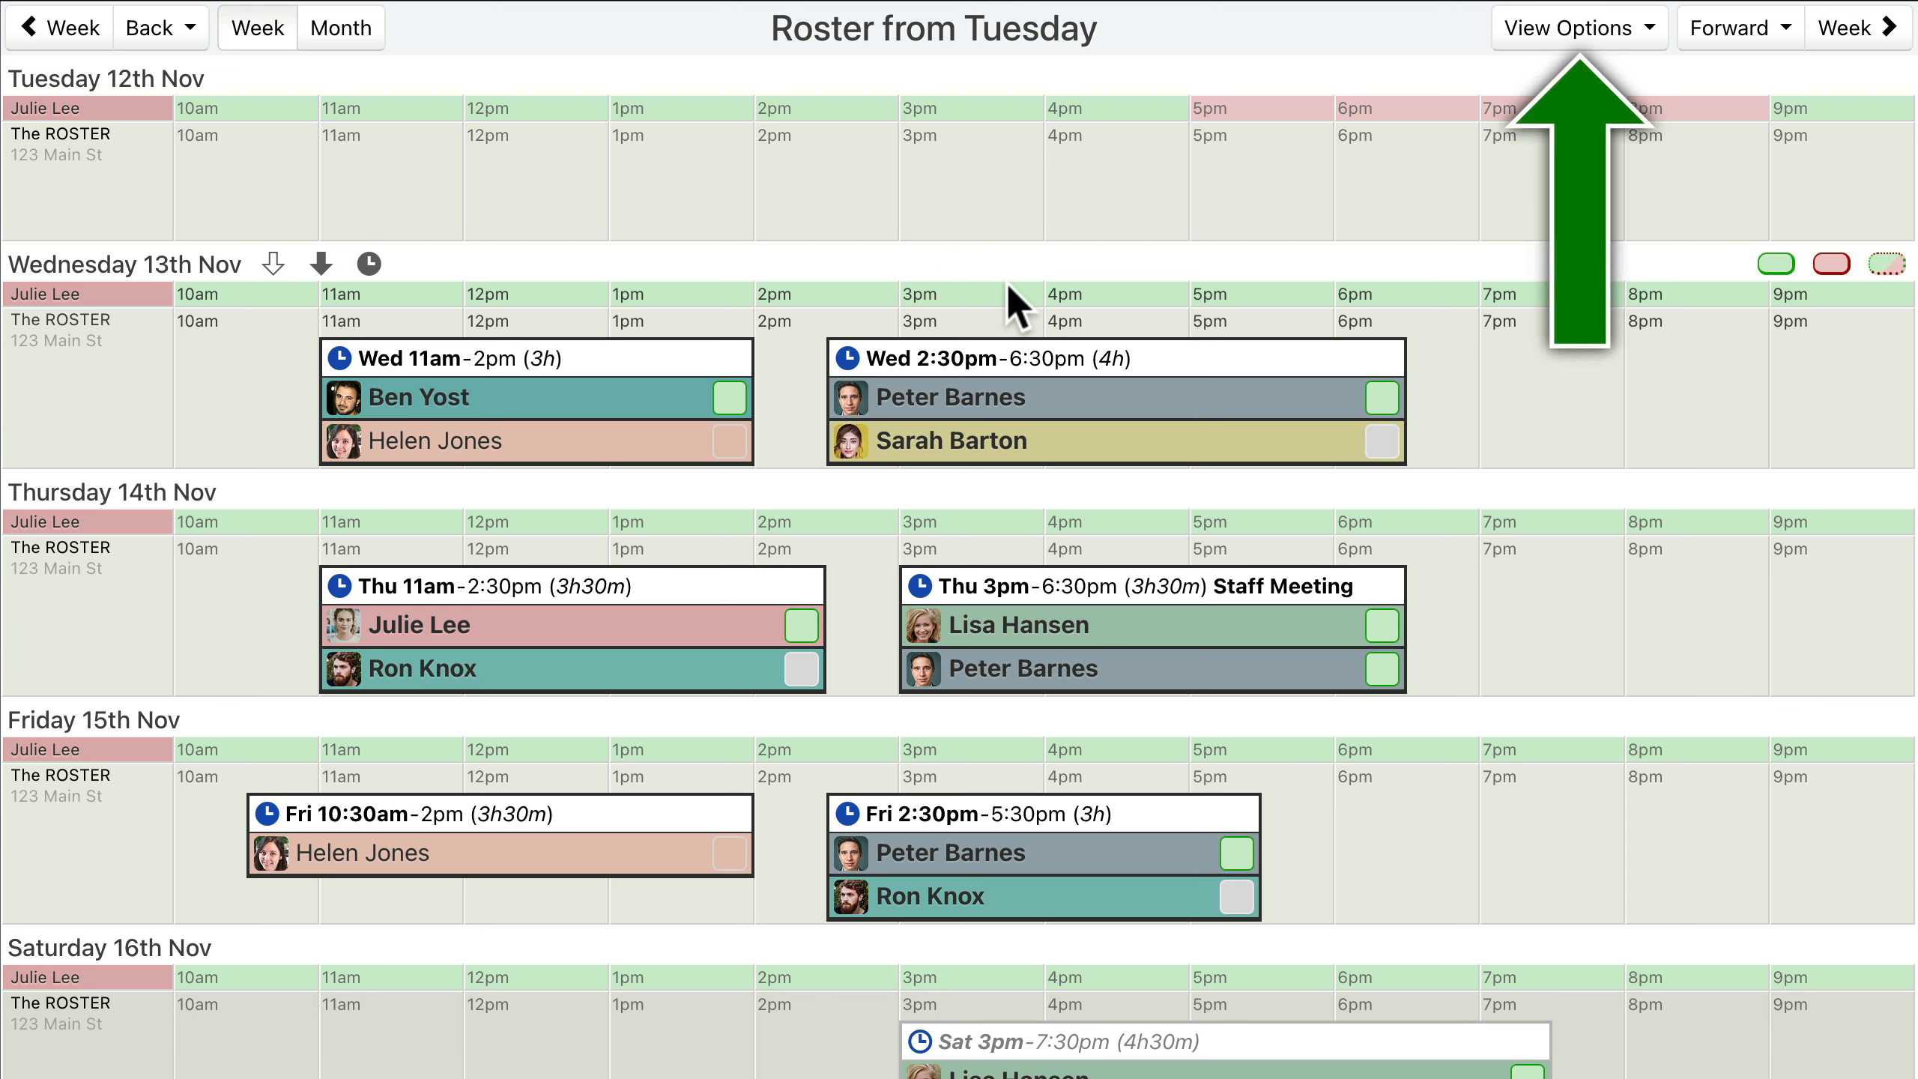
# Switch the roster's availability row to the Dynamic Availability Row option.
pyautogui.click(1579, 46)
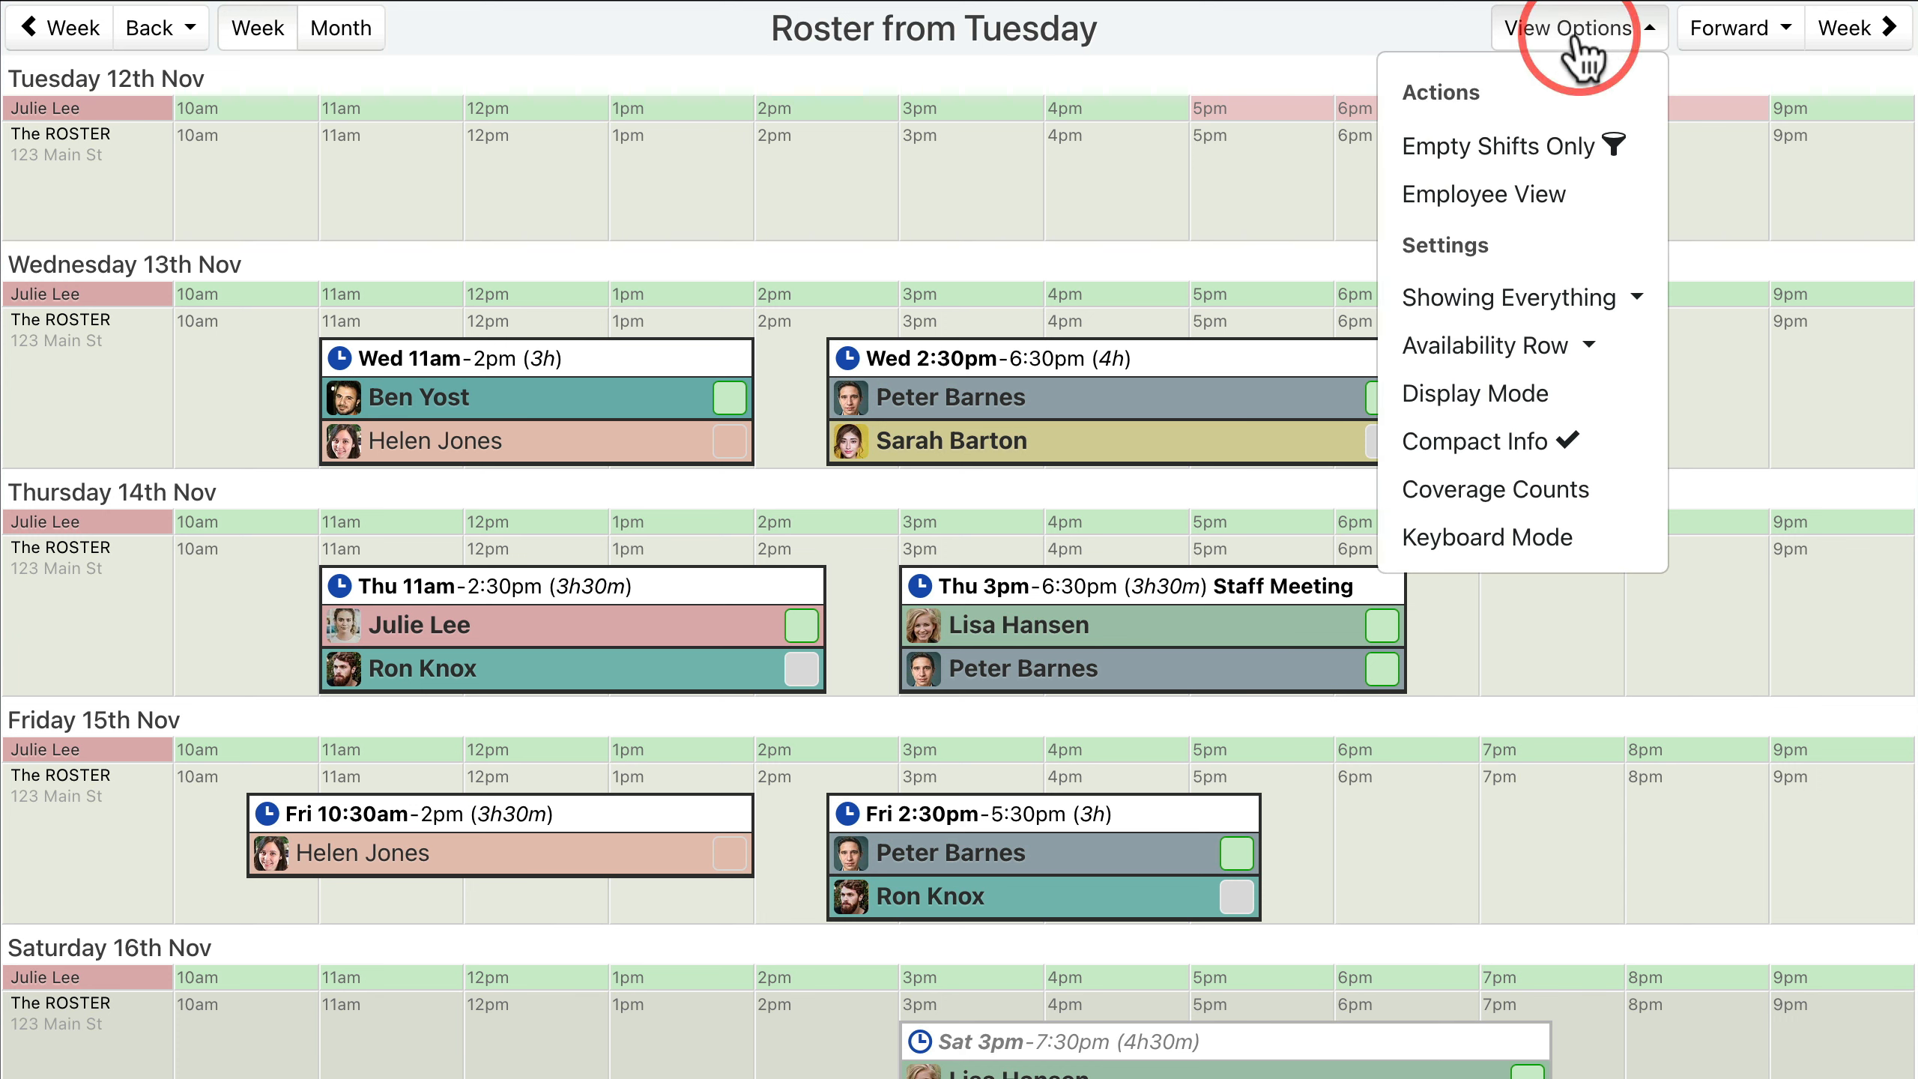
pyautogui.click(1522, 354)
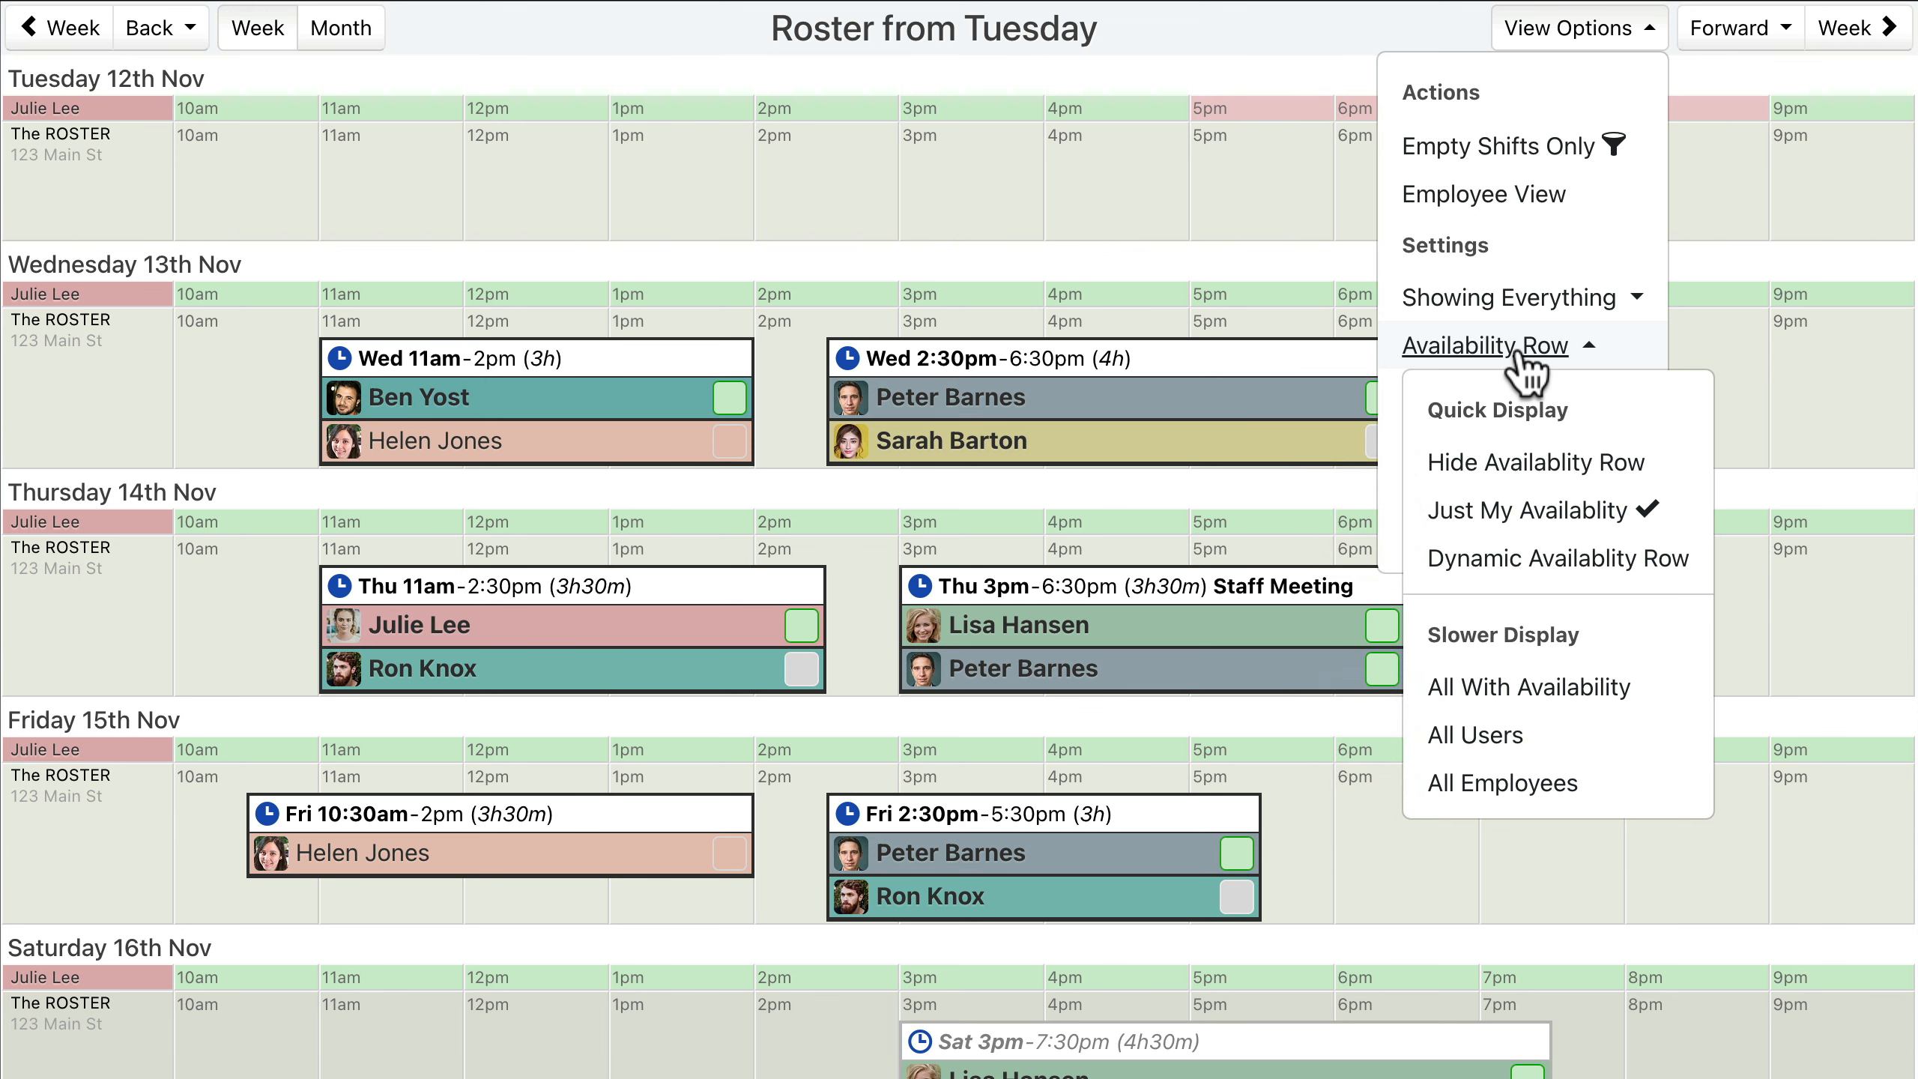
pyautogui.click(1536, 462)
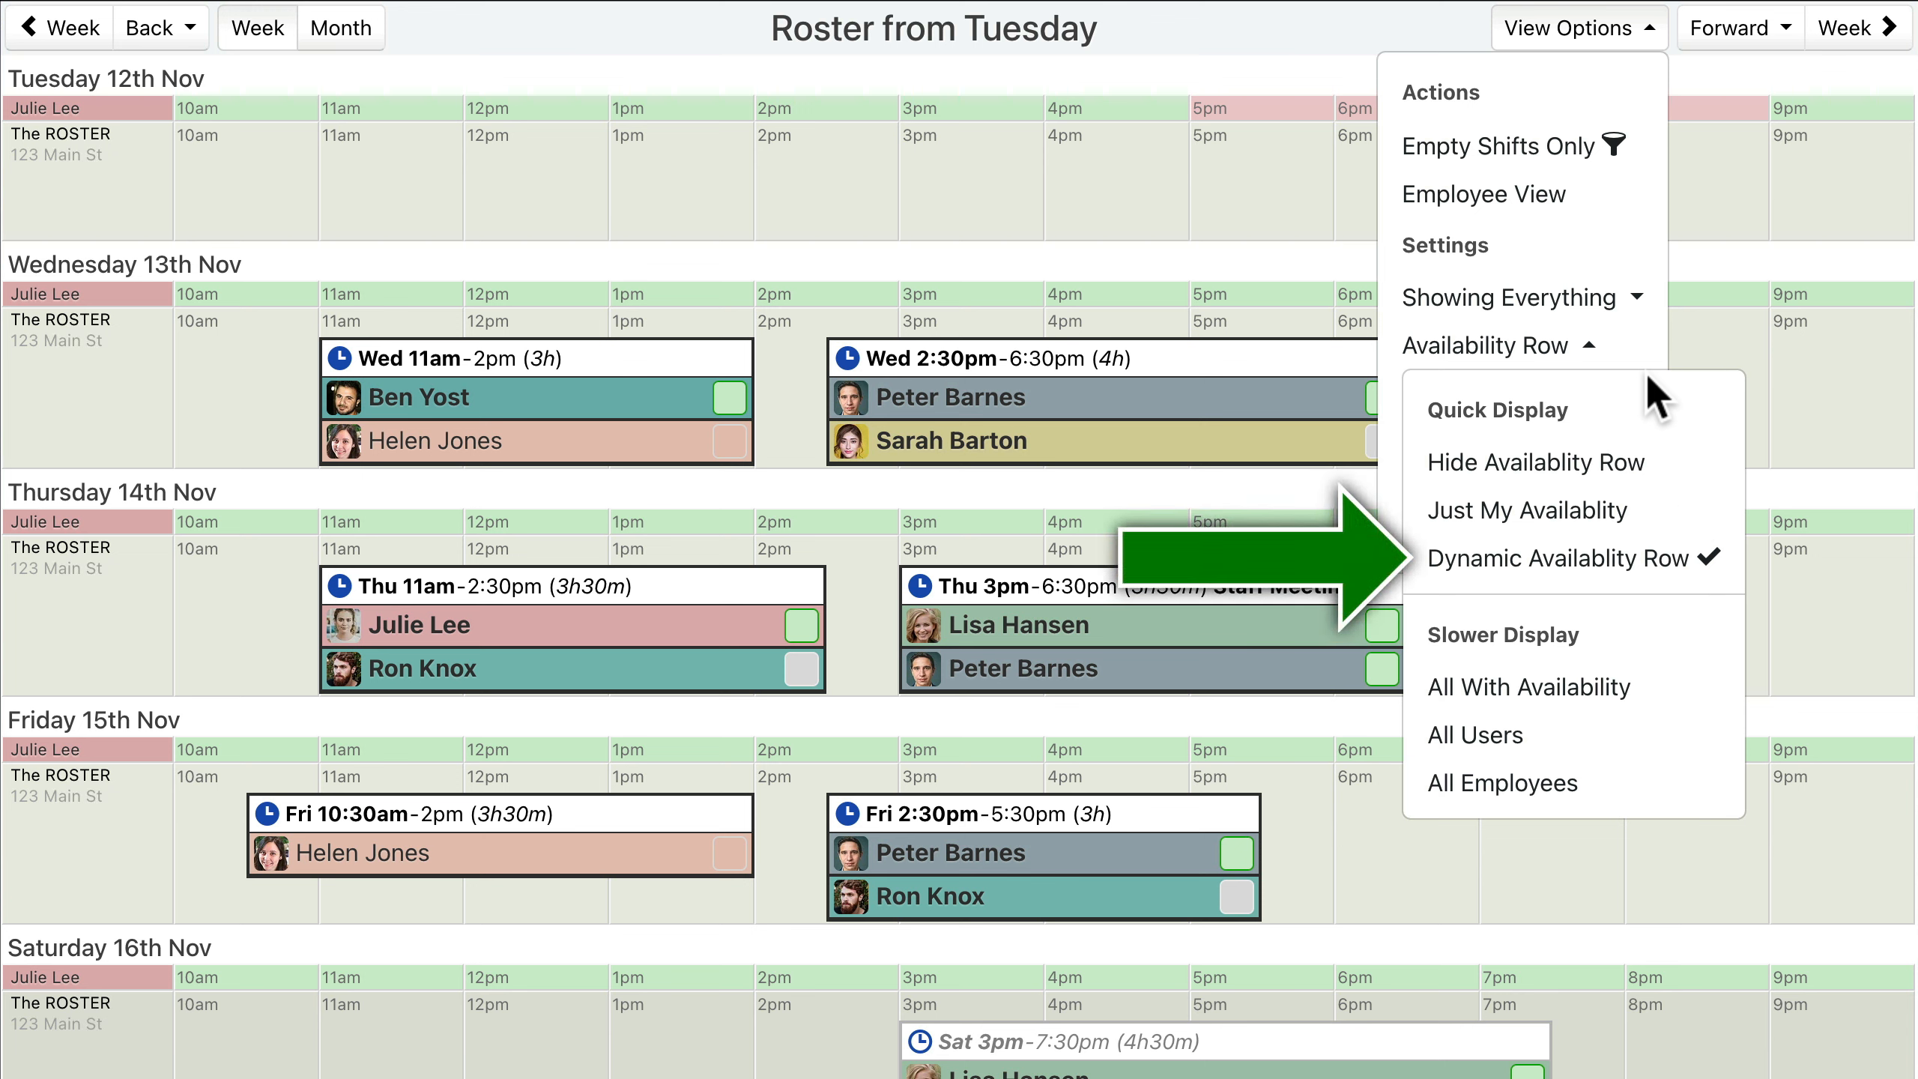
# Examine the weekly availability of individual employees assigned to the Wednesday, Thursday and Friday shifts.
pyautogui.moveTo(687, 400)
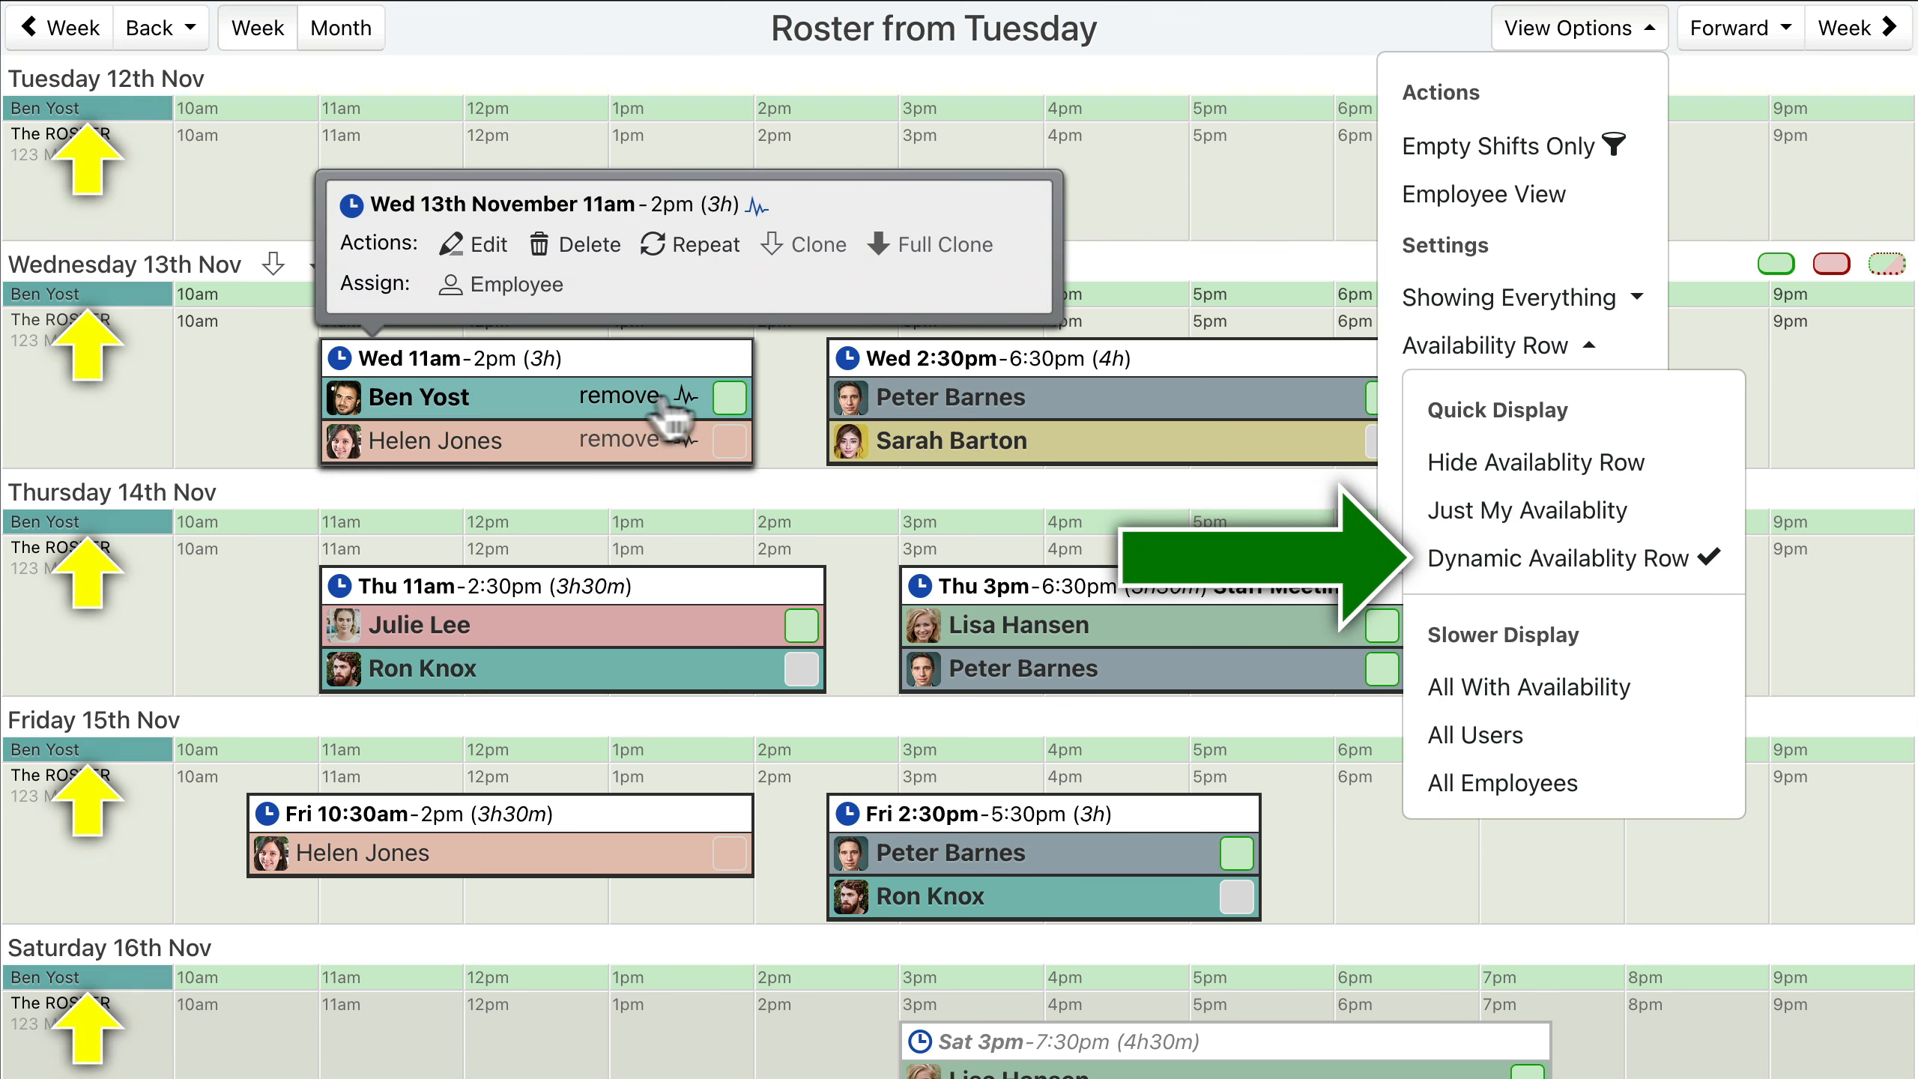
pyautogui.moveTo(550, 446)
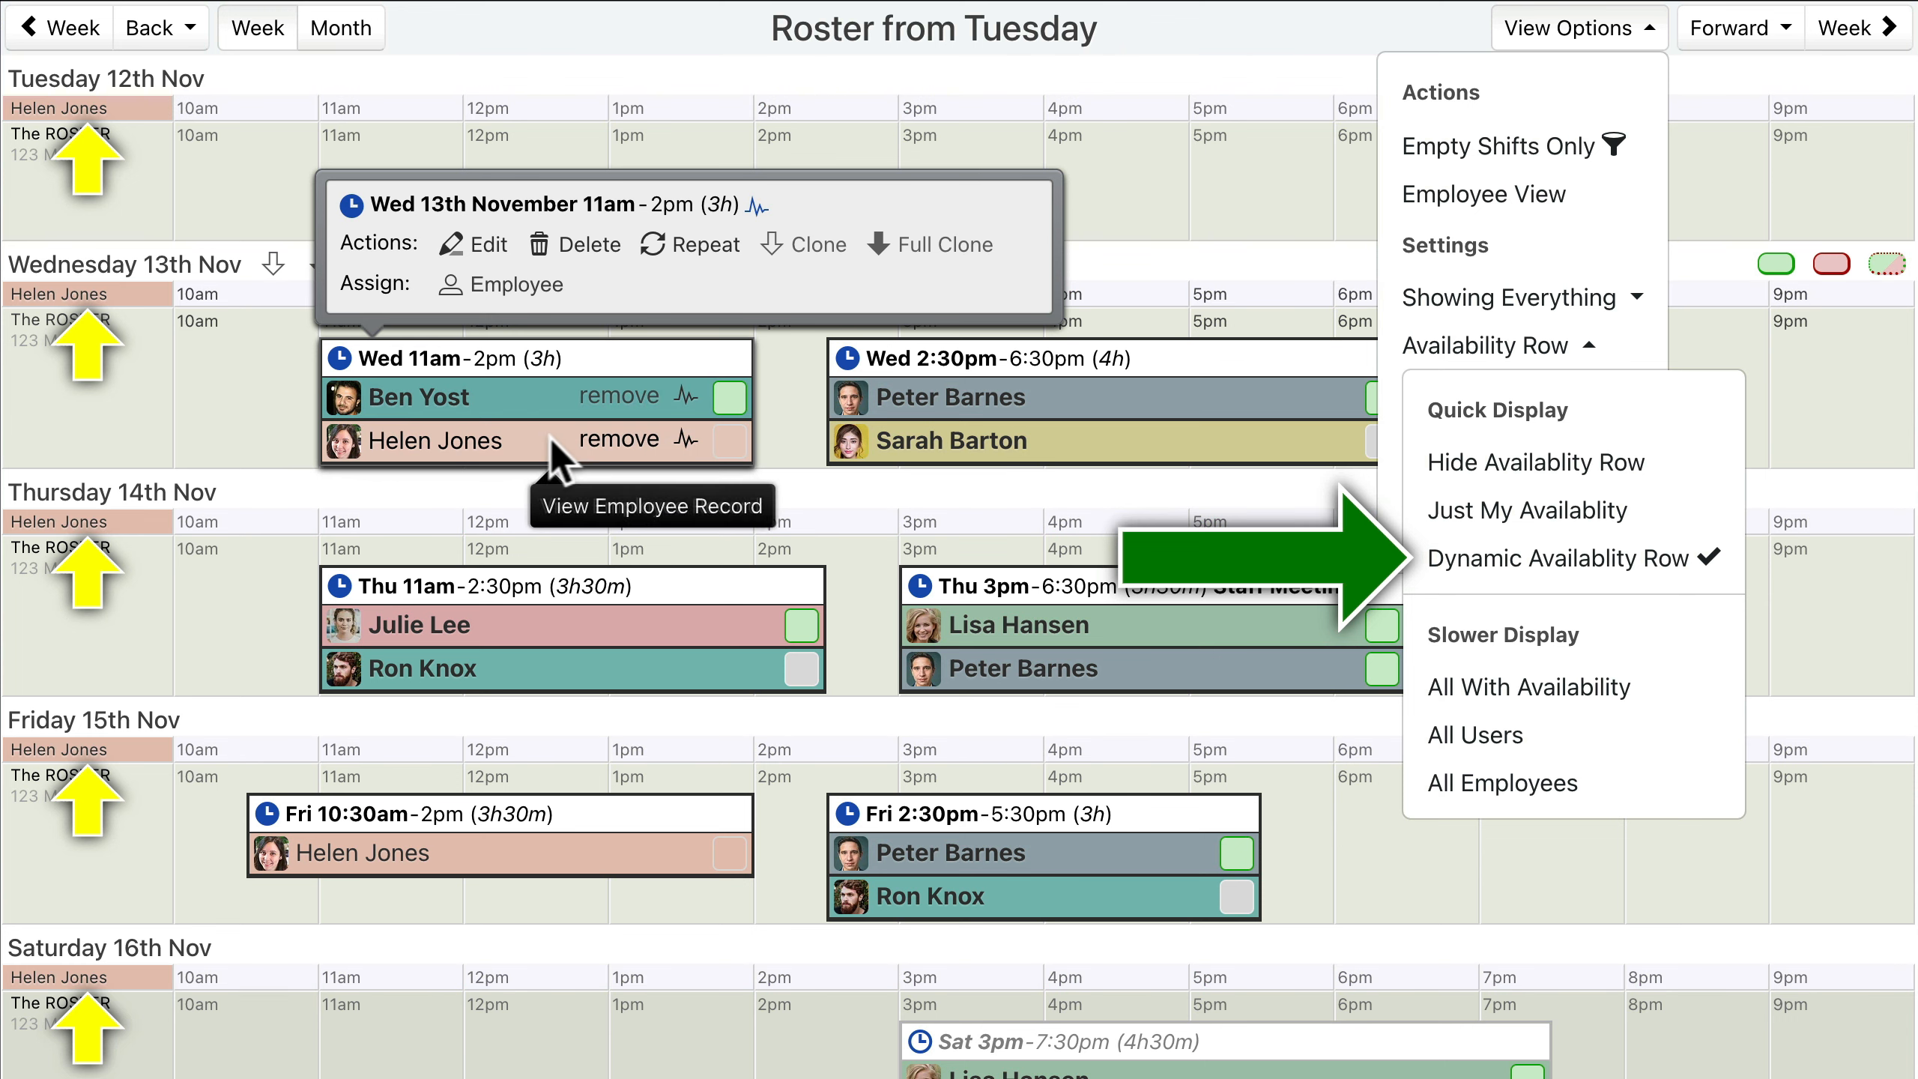
pyautogui.moveTo(982, 434)
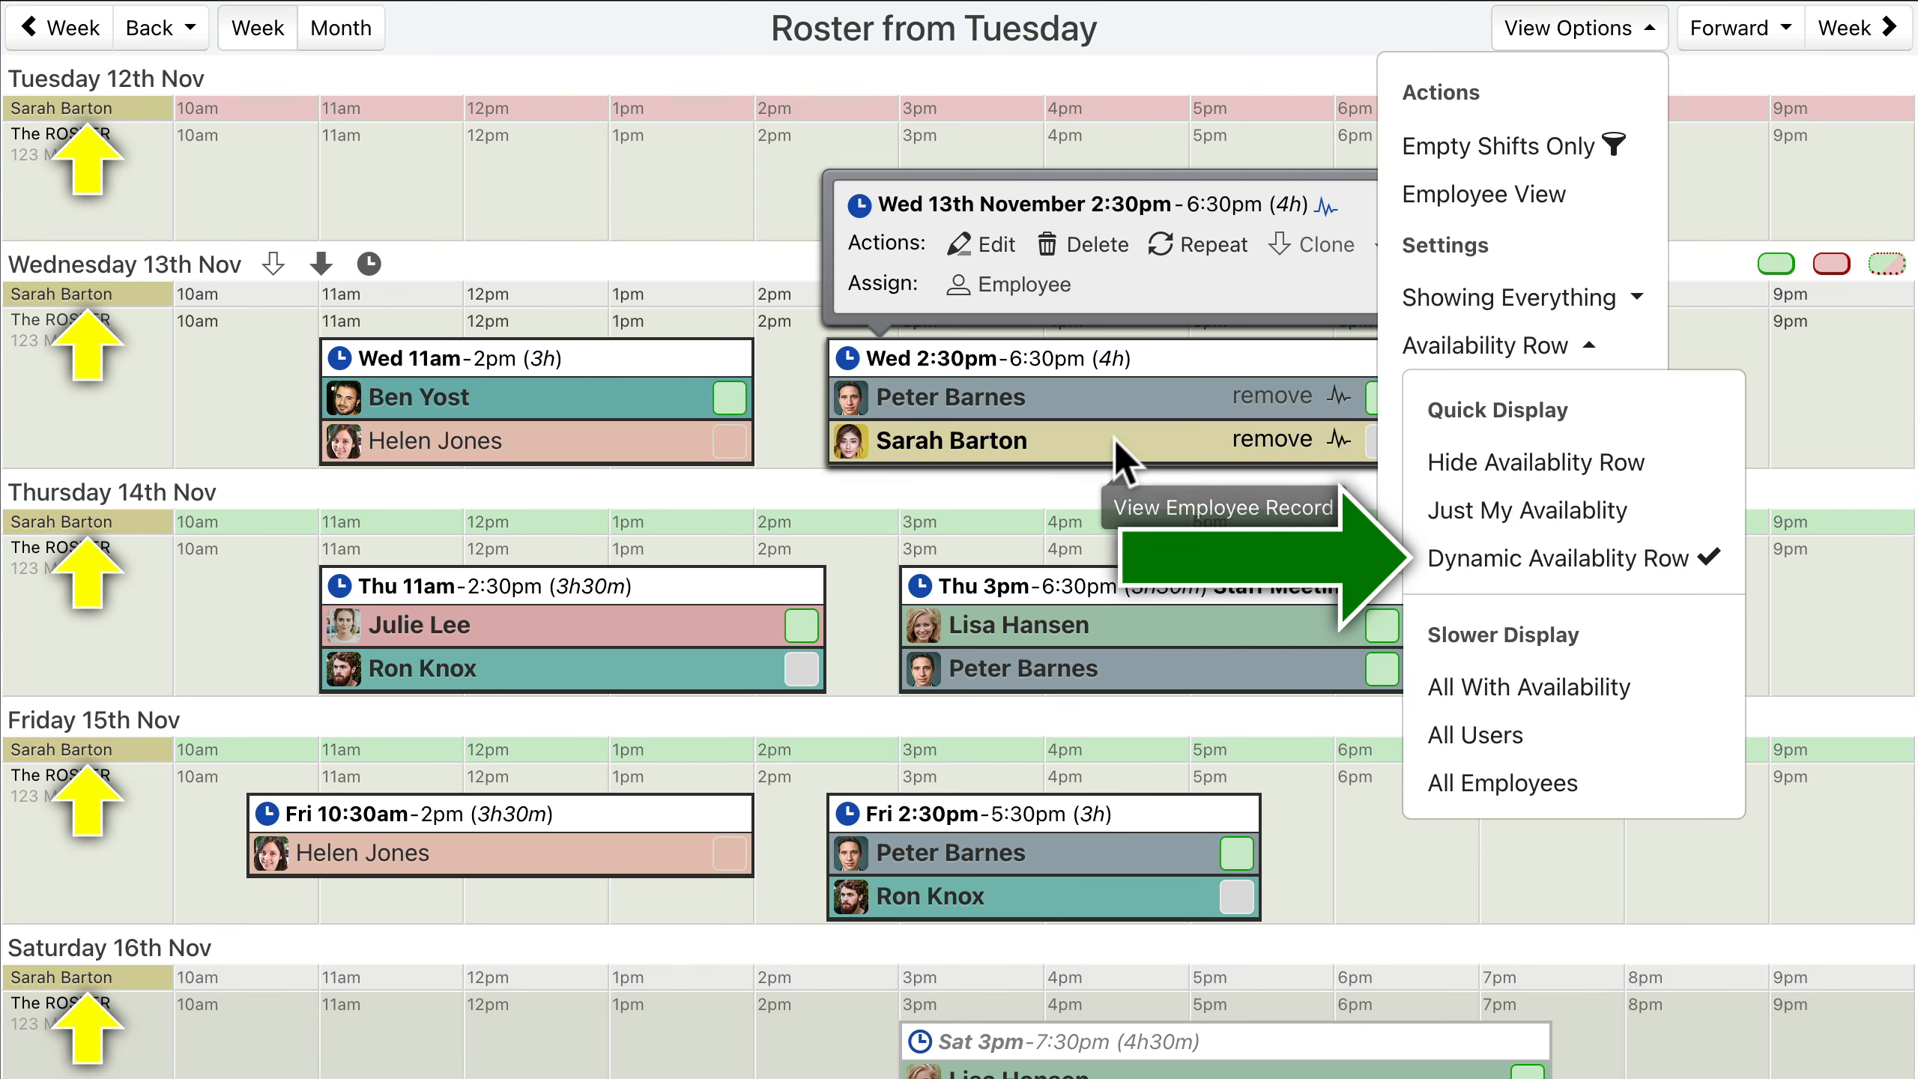
pyautogui.moveTo(578, 677)
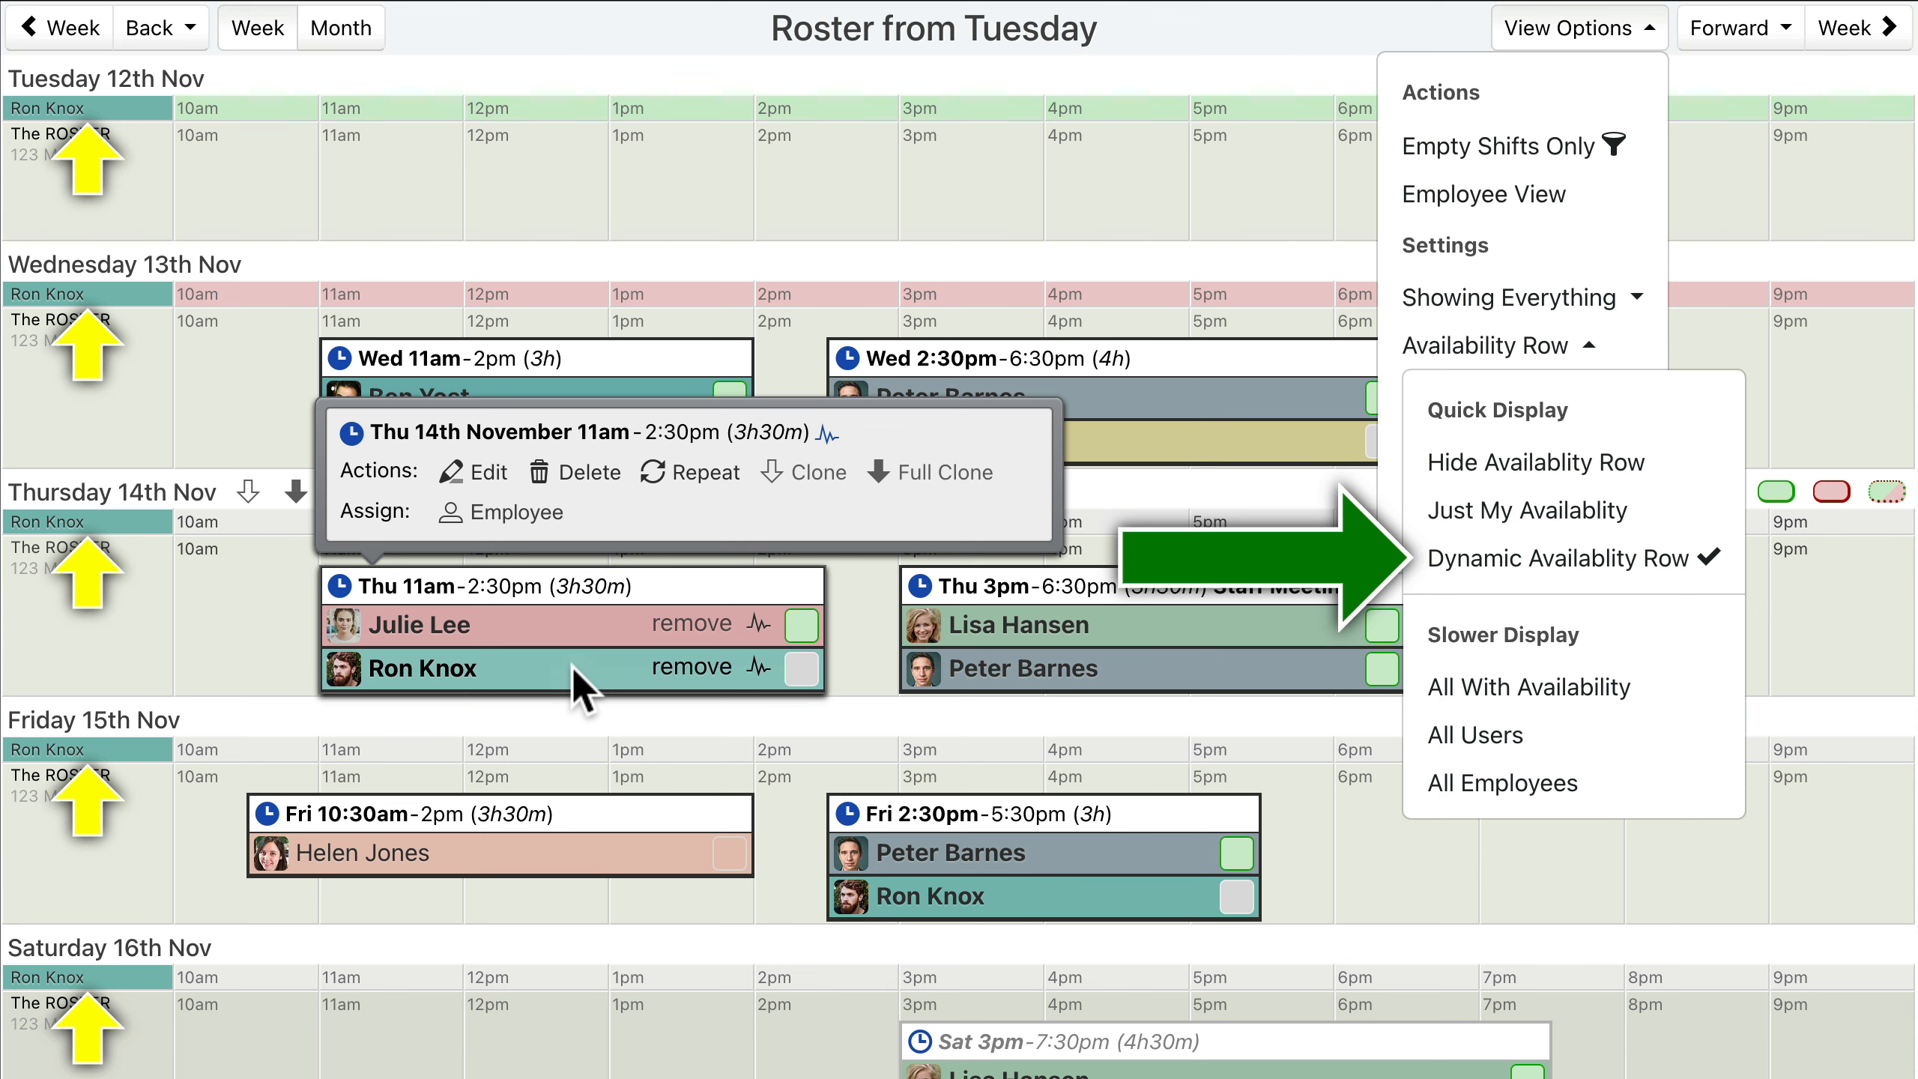
pyautogui.moveTo(1148, 641)
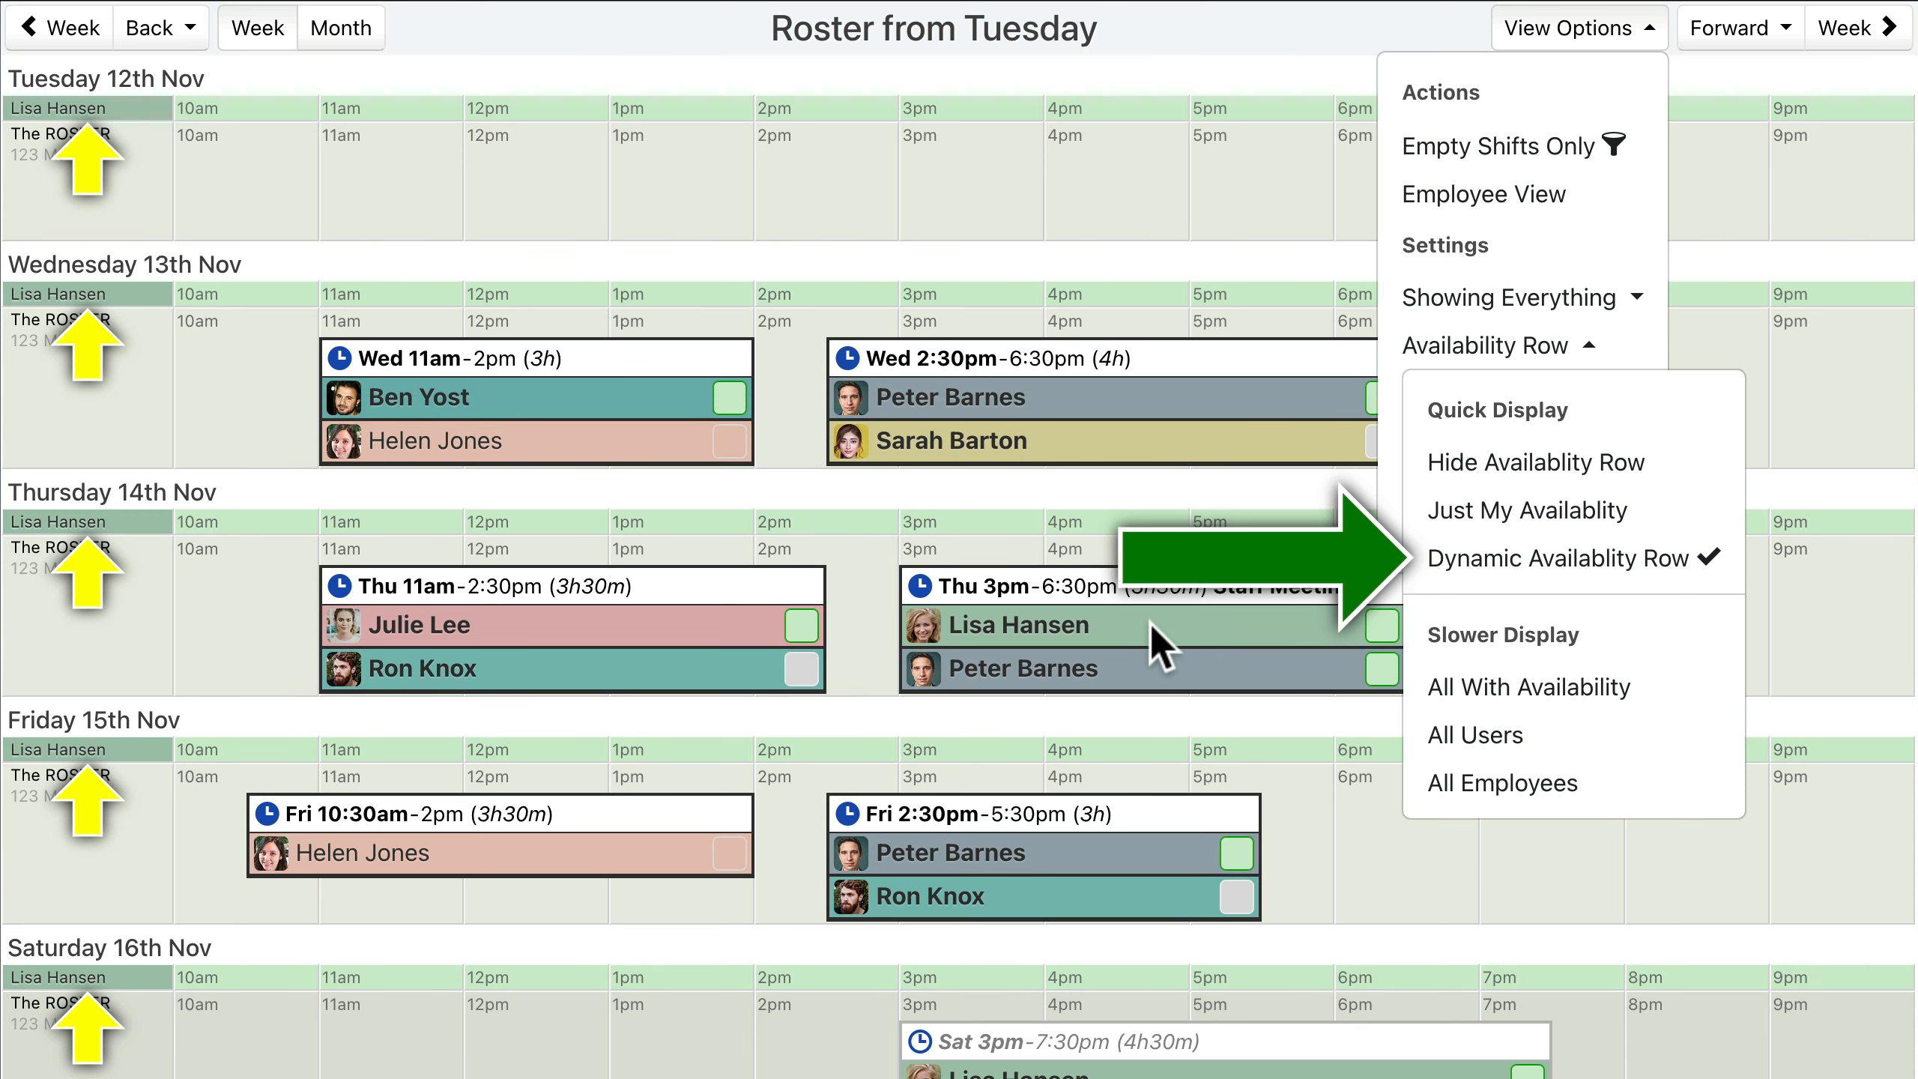
pyautogui.moveTo(498, 852)
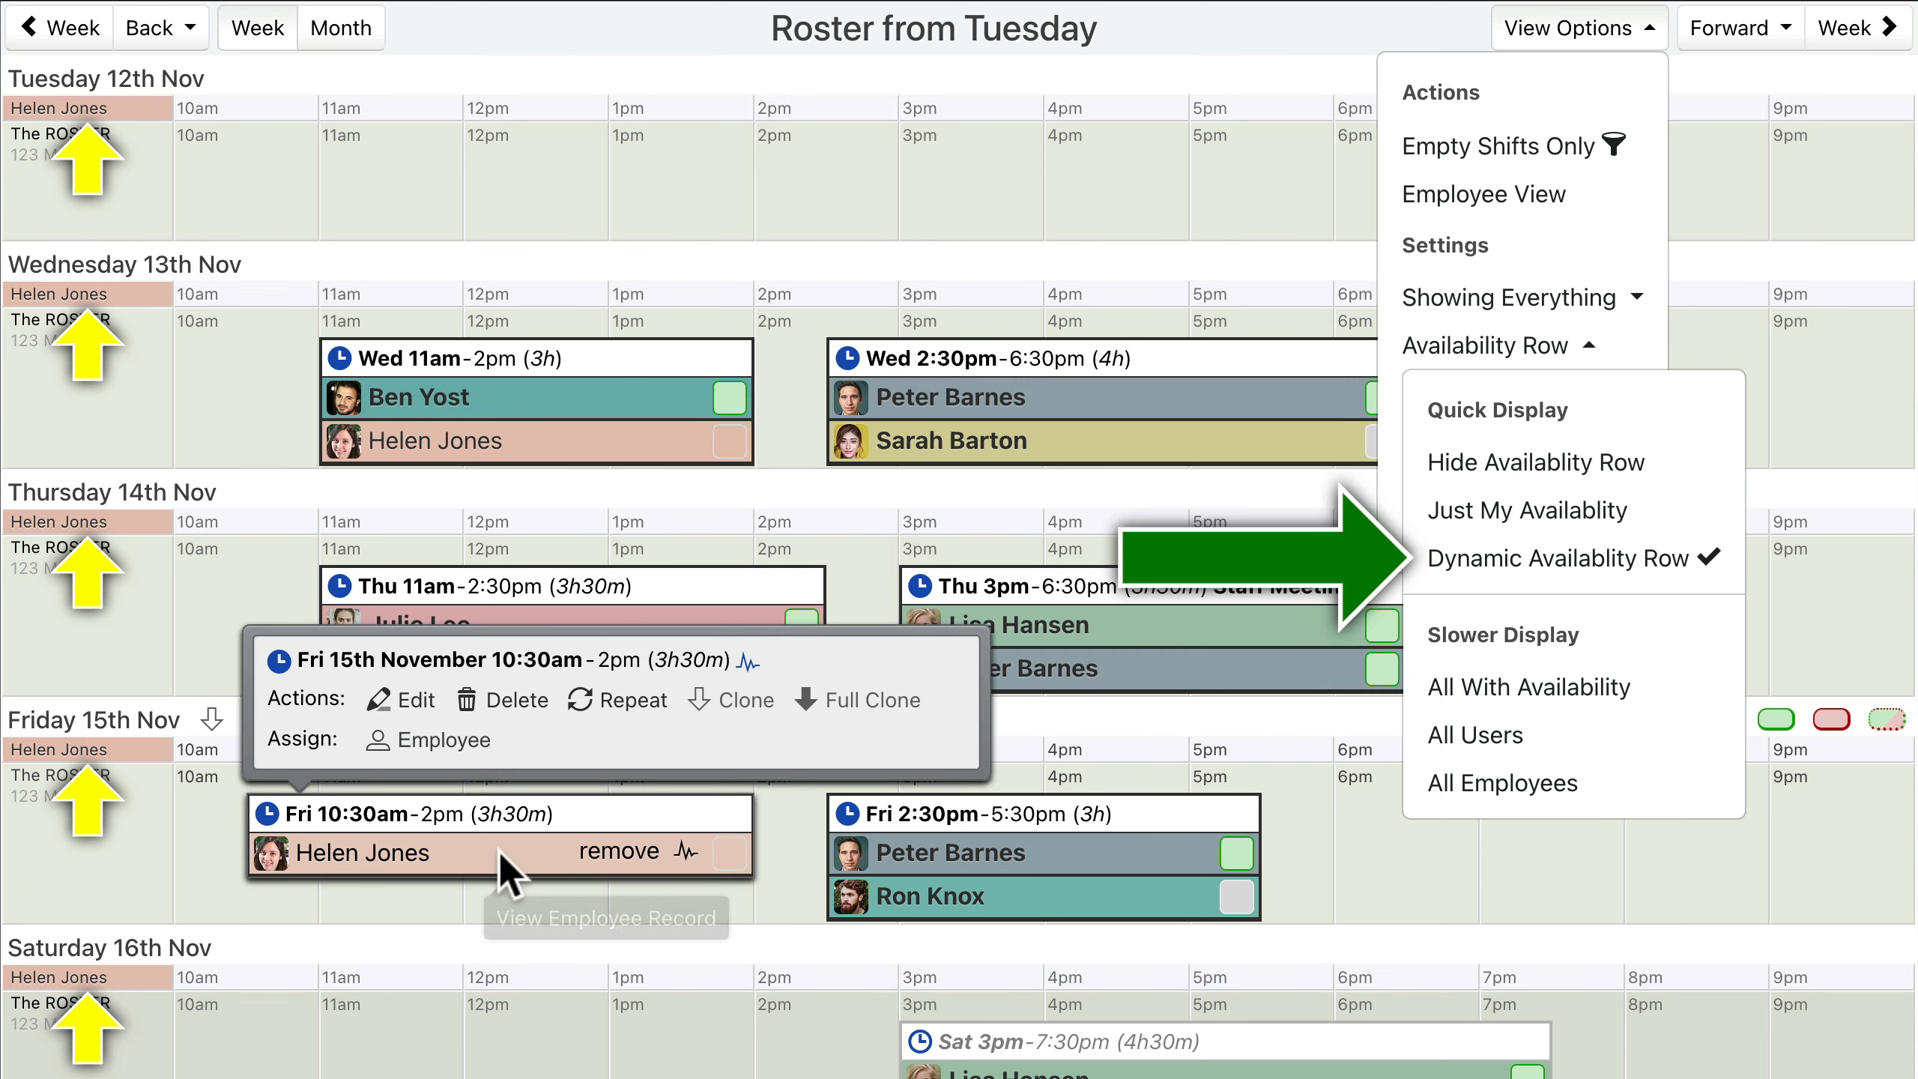
pyautogui.moveTo(1045, 858)
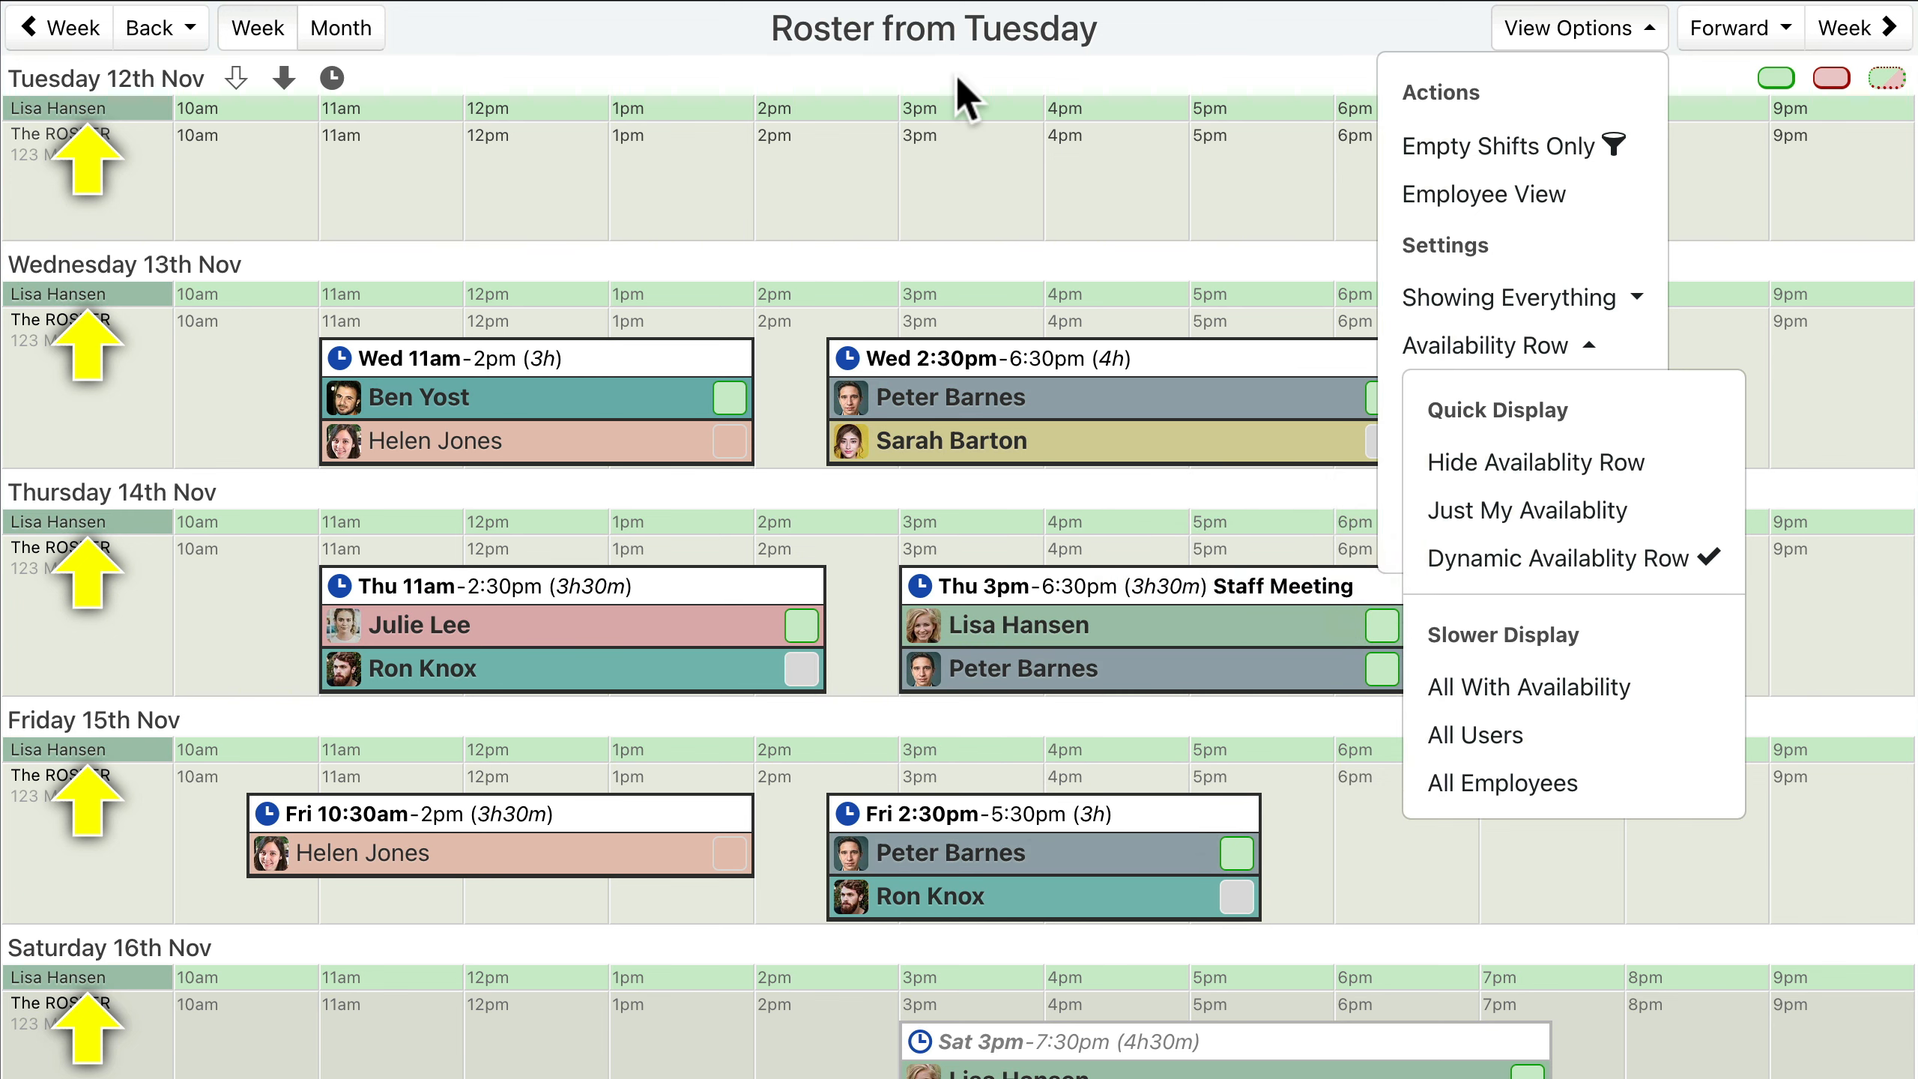
# Show the availability rows for all employees, and hide the availability row again.
pyautogui.click(1530, 688)
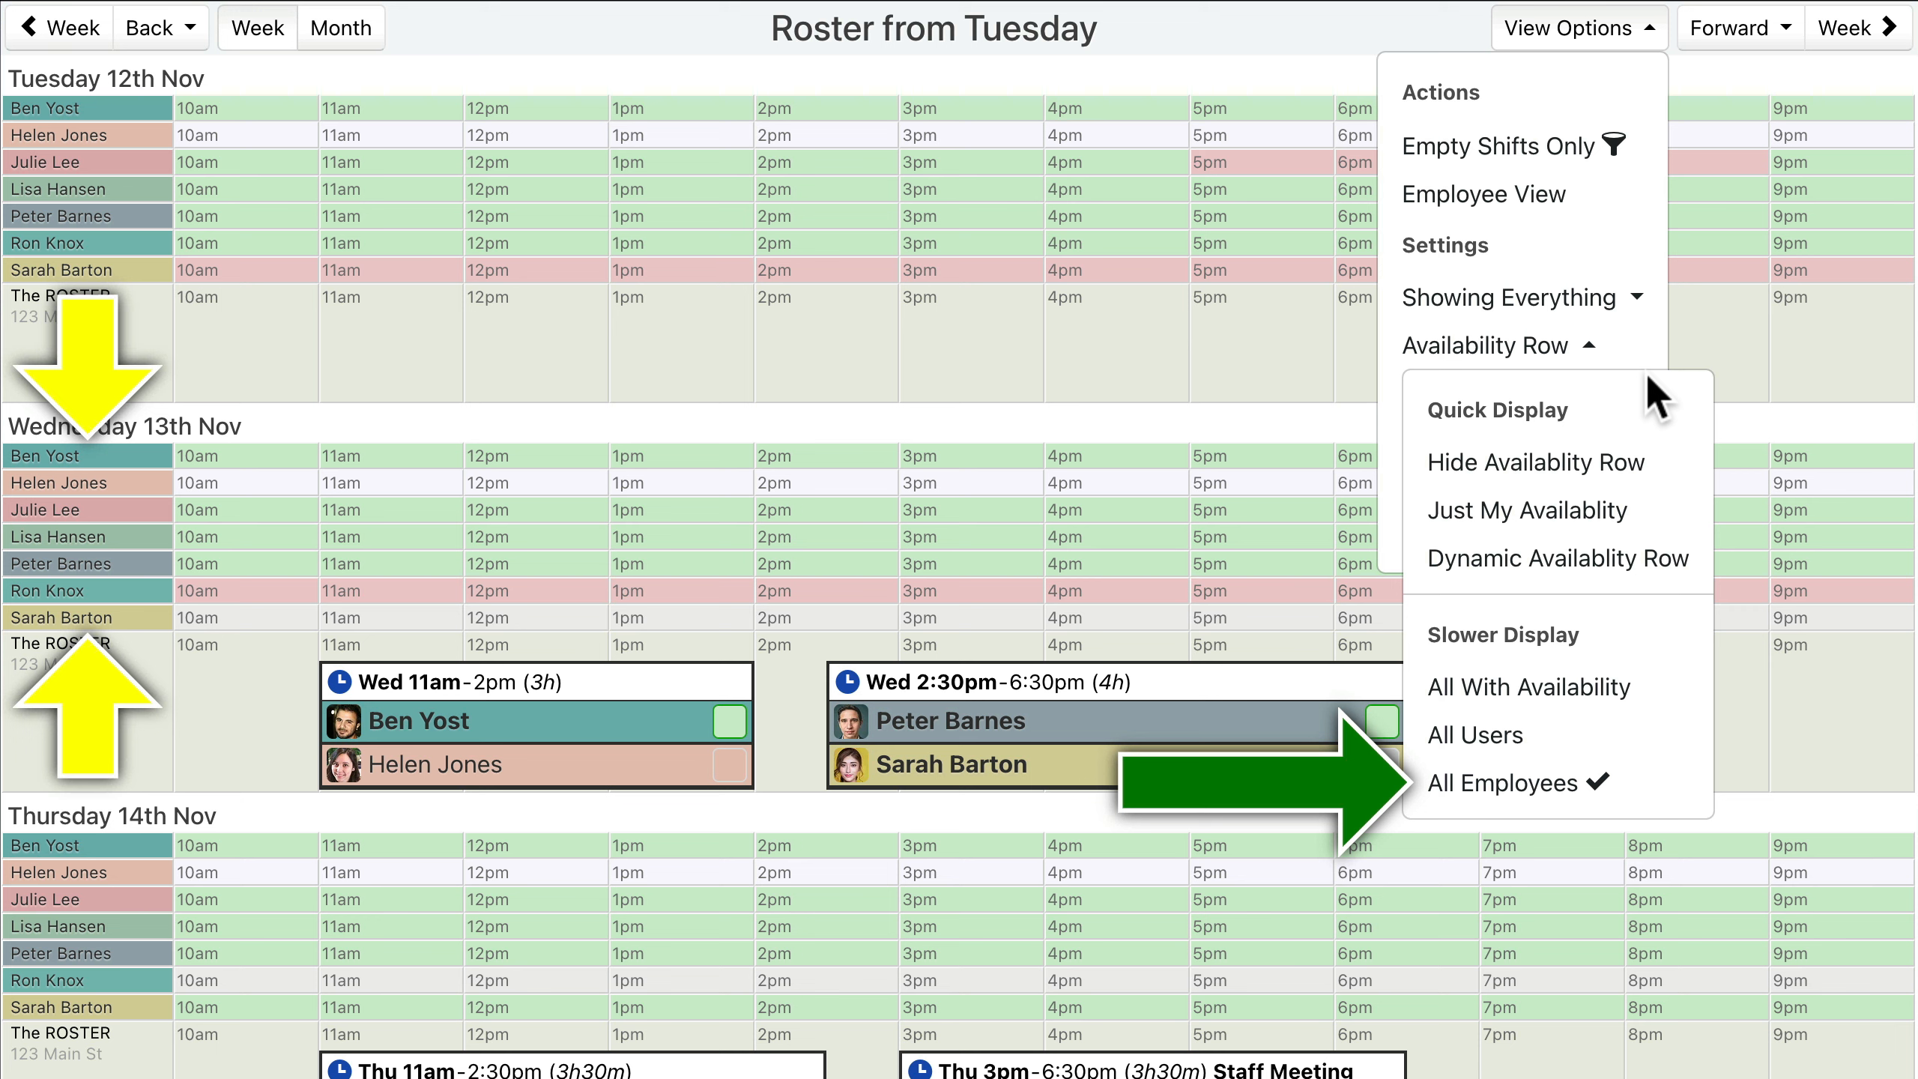
pyautogui.click(1561, 479)
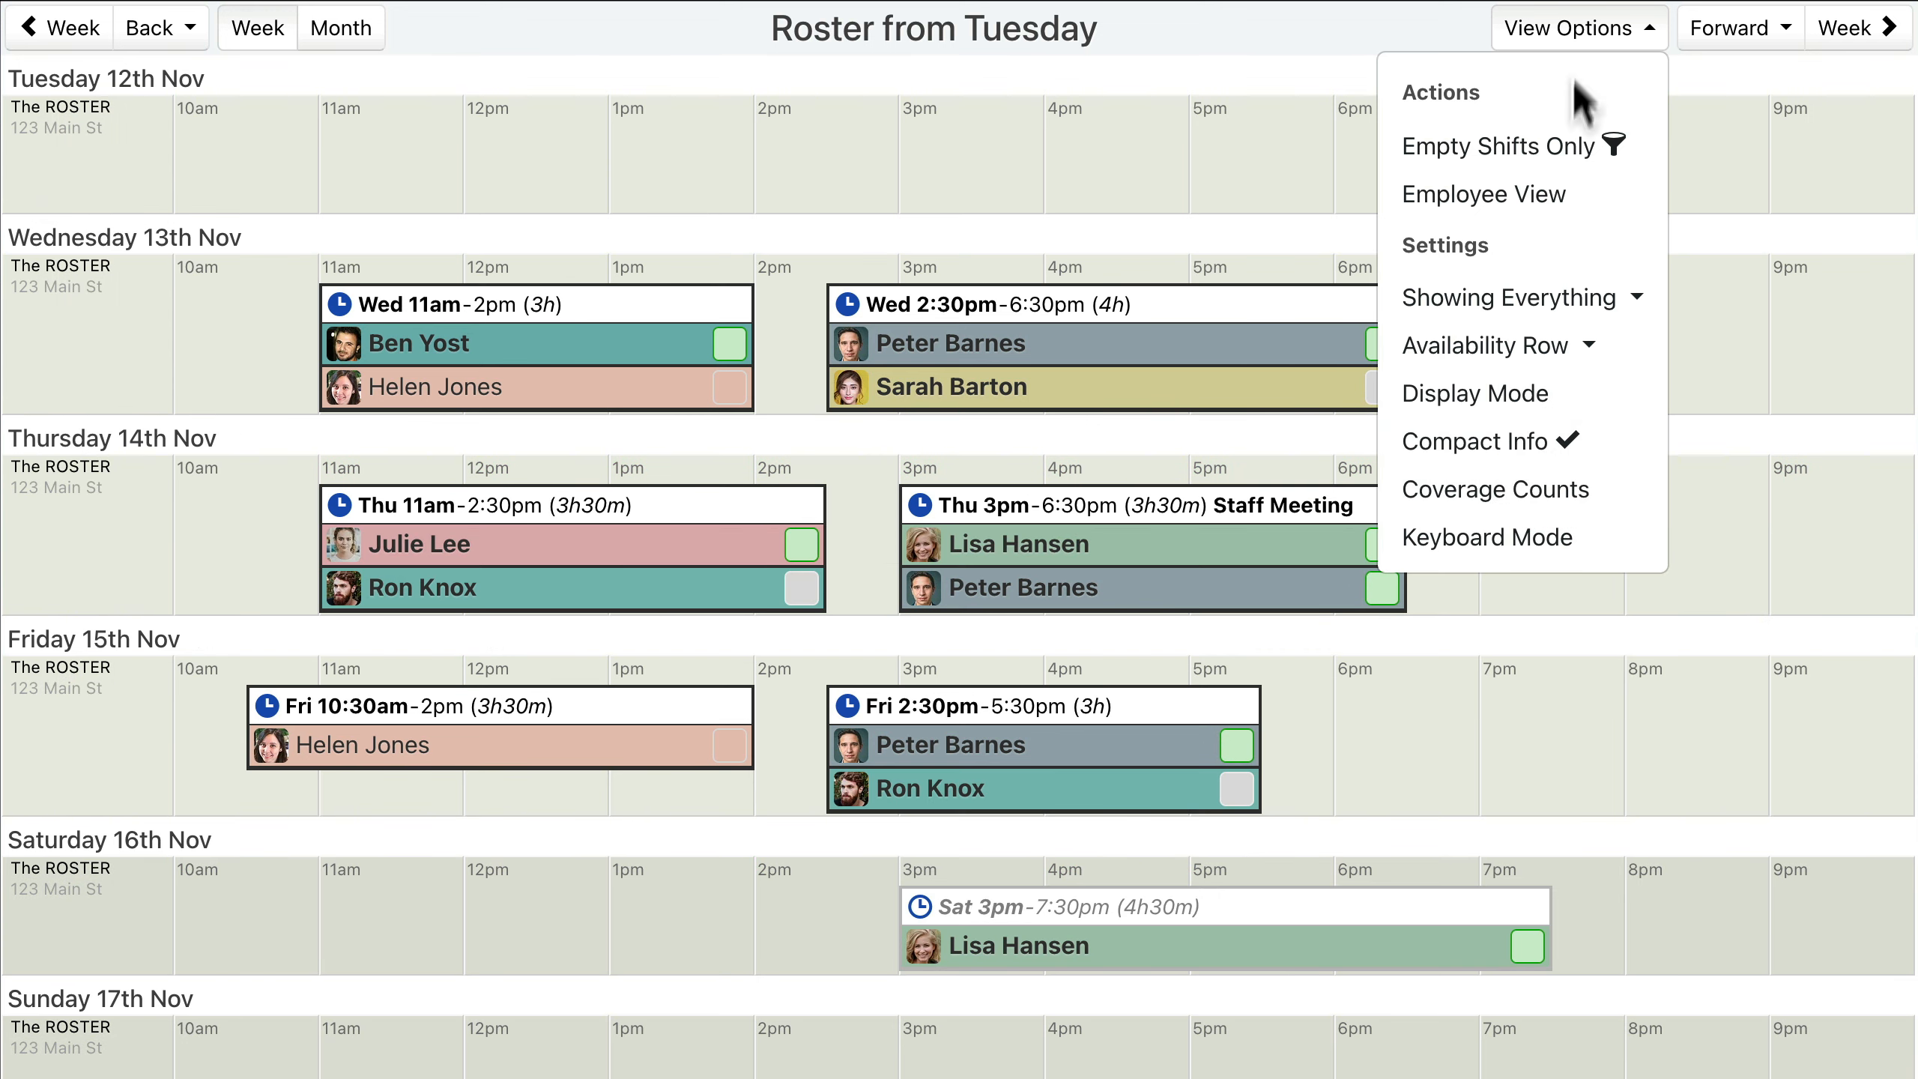
pyautogui.click(1578, 34)
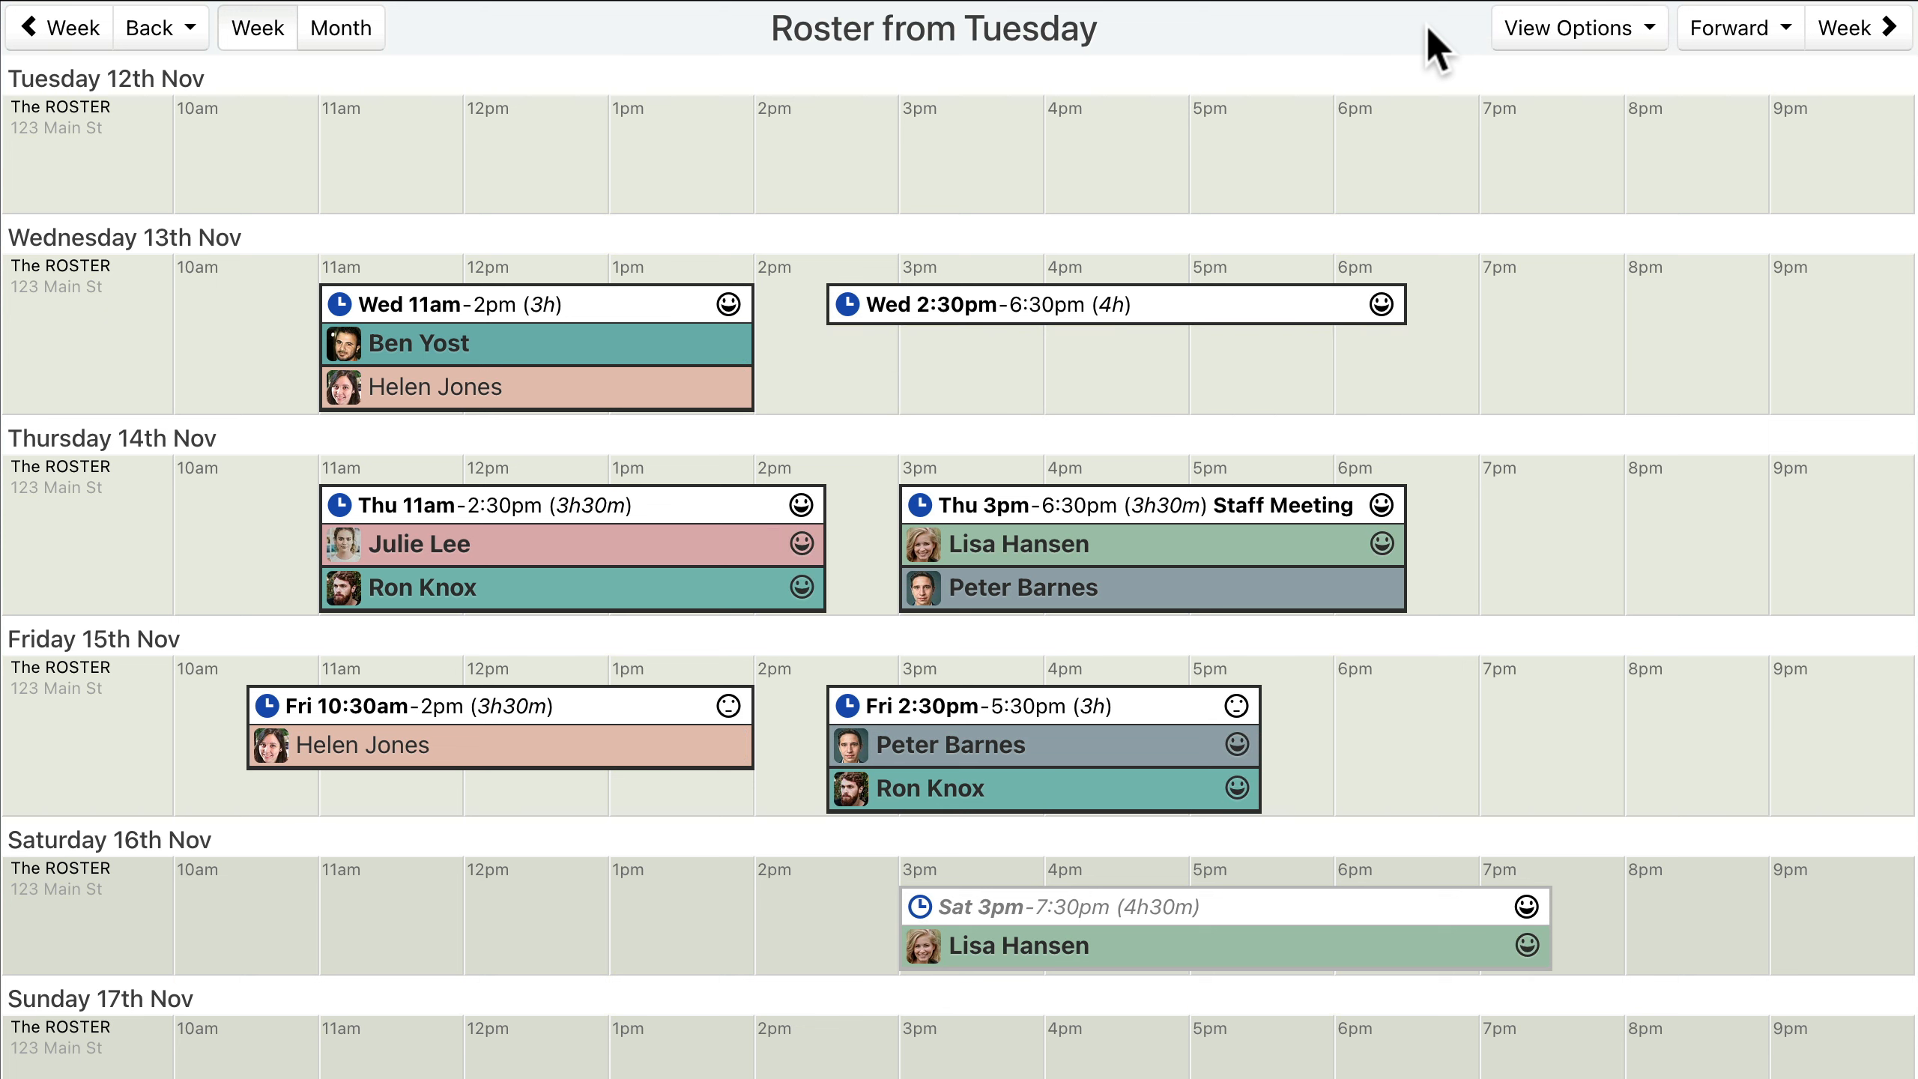
# Check each employee's level of interest in the unassigned Wednesday 2:30pm–6:30pm shift.
pyautogui.click(1102, 300)
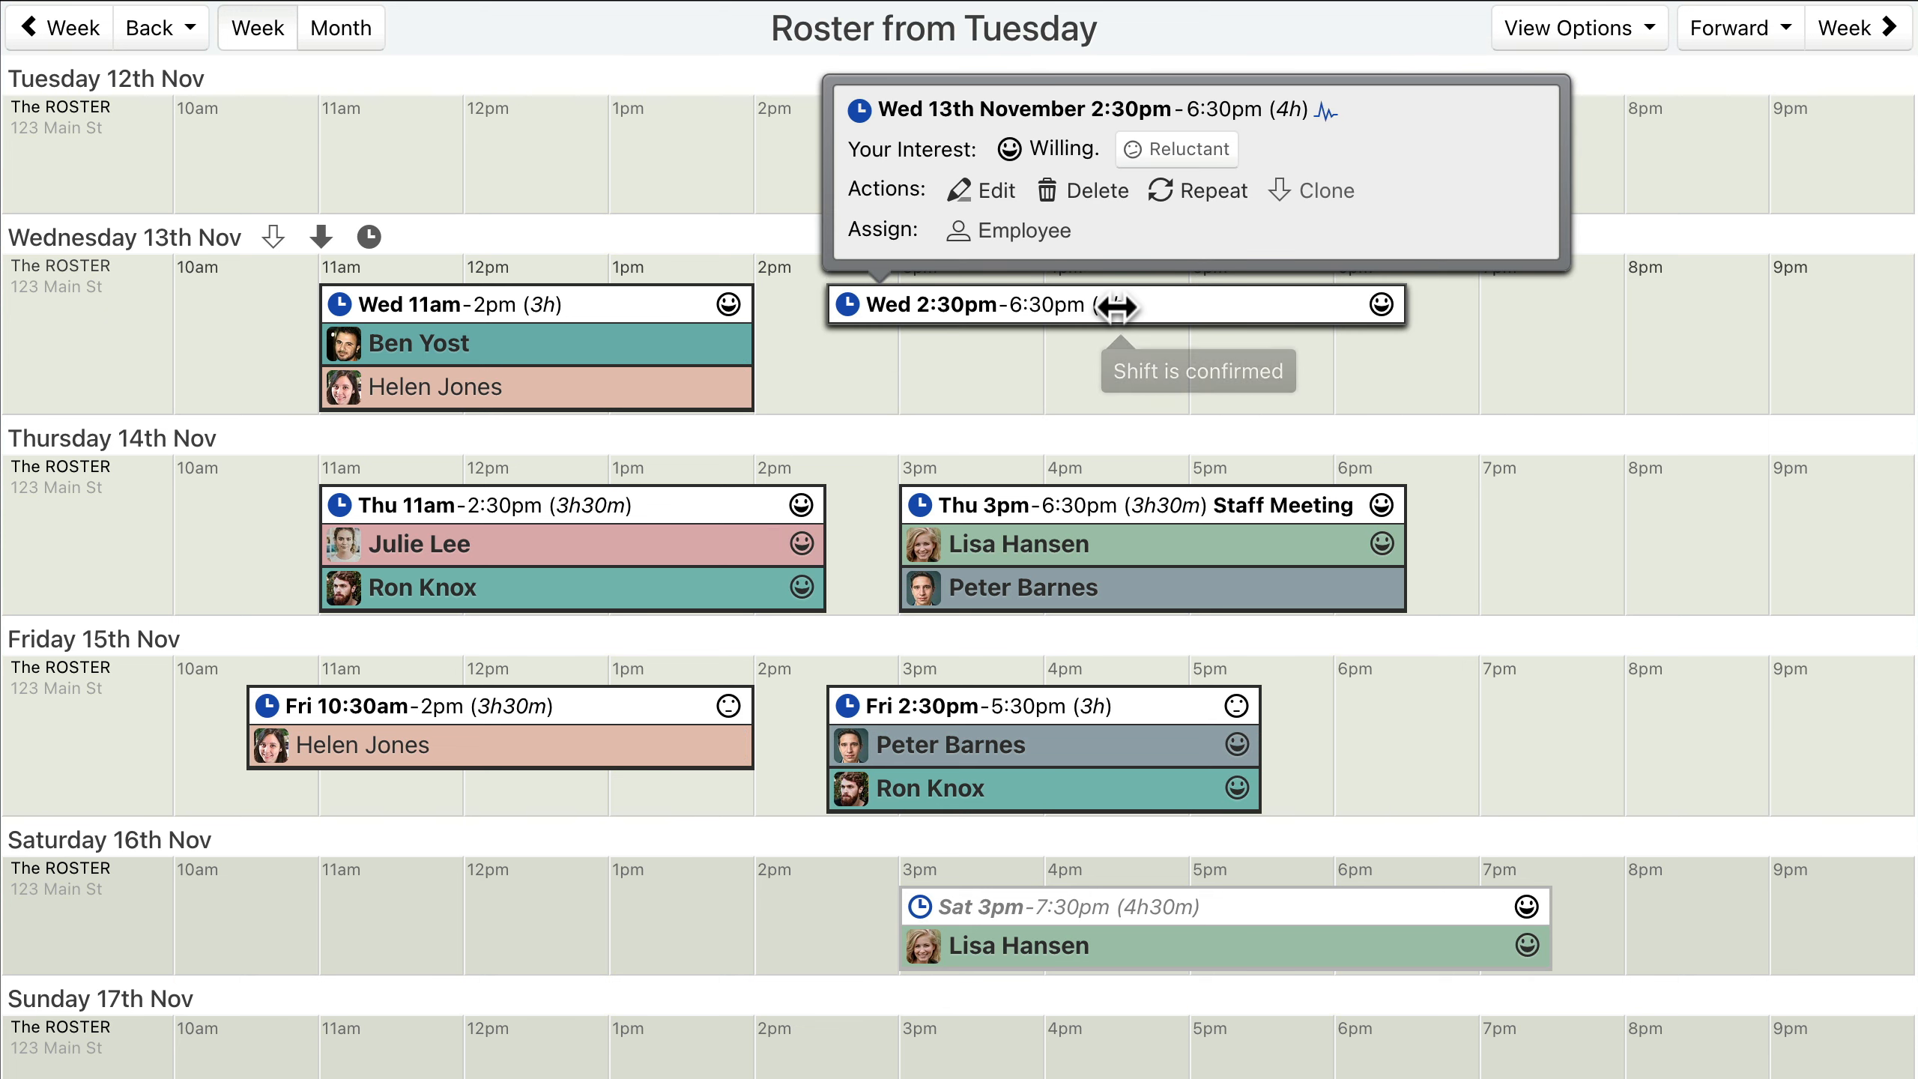
pyautogui.click(1013, 232)
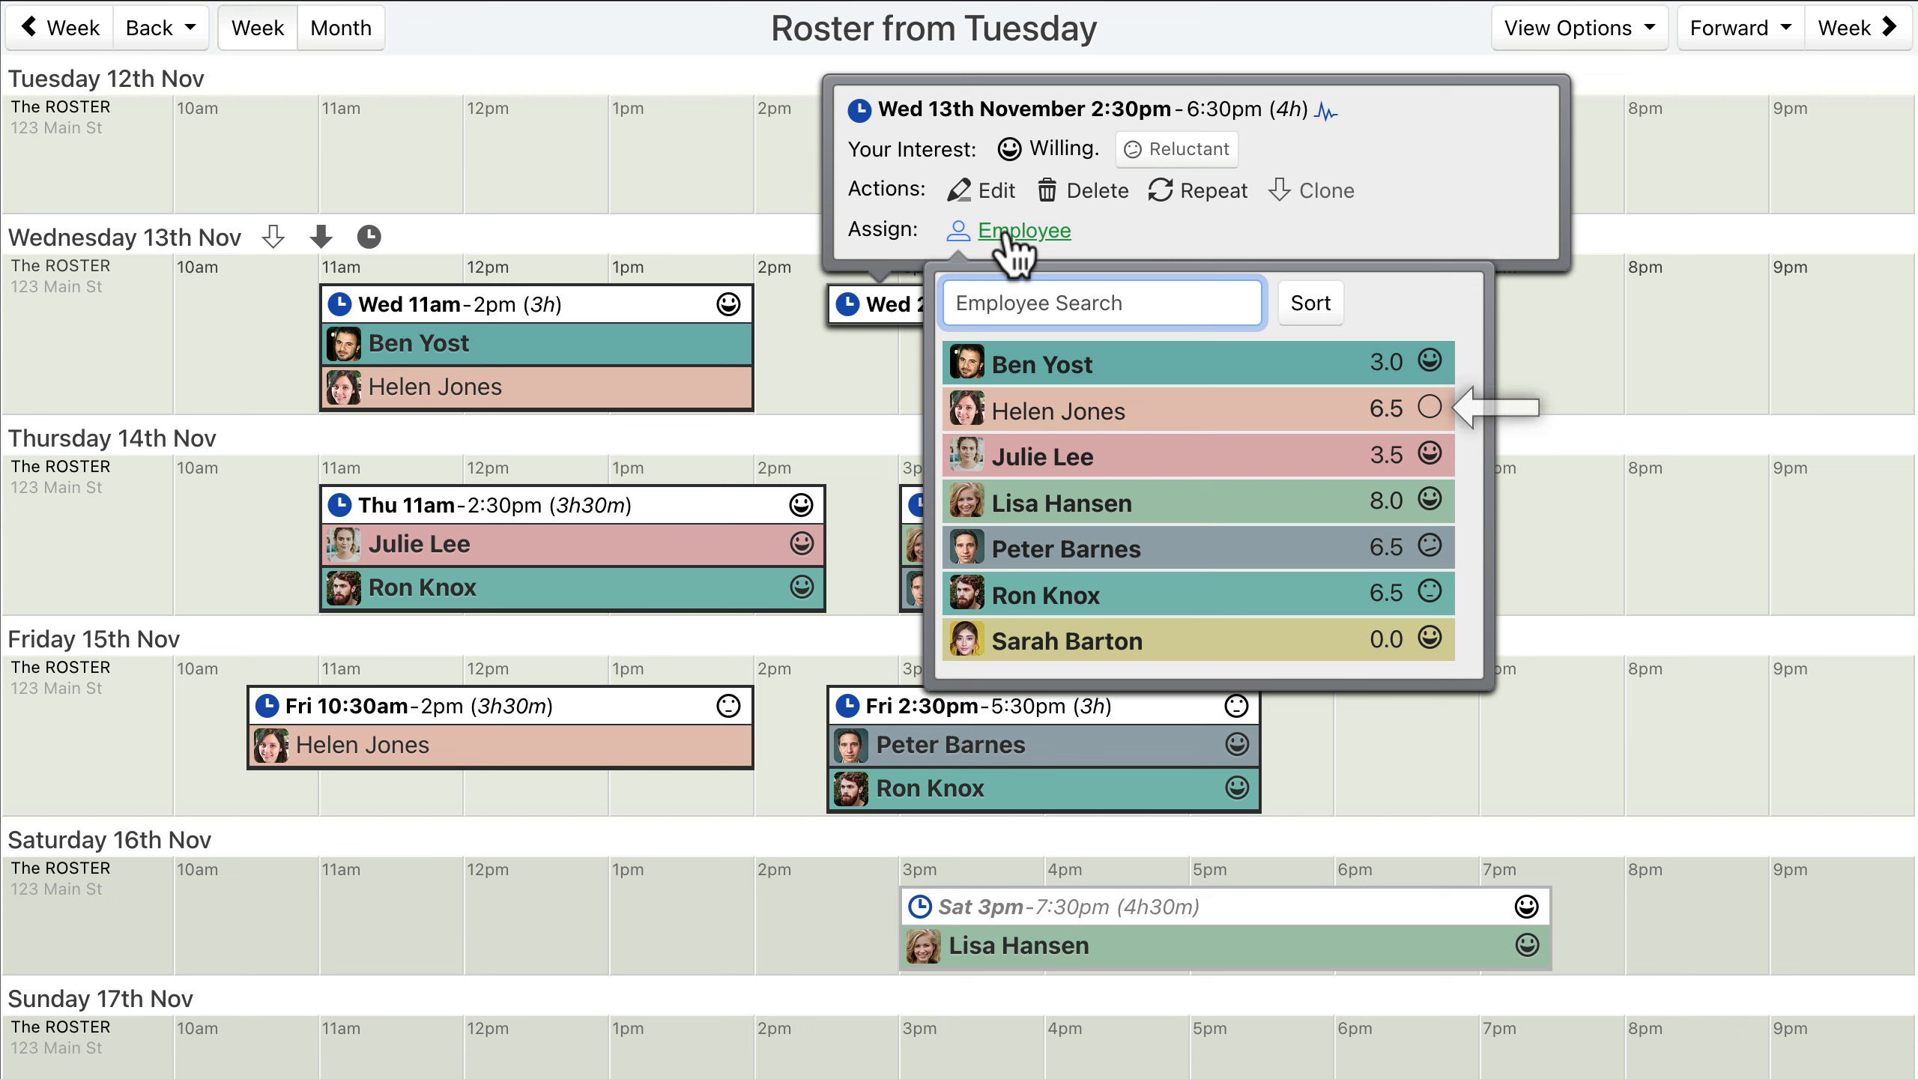
pyautogui.click(1201, 457)
pyautogui.click(1207, 378)
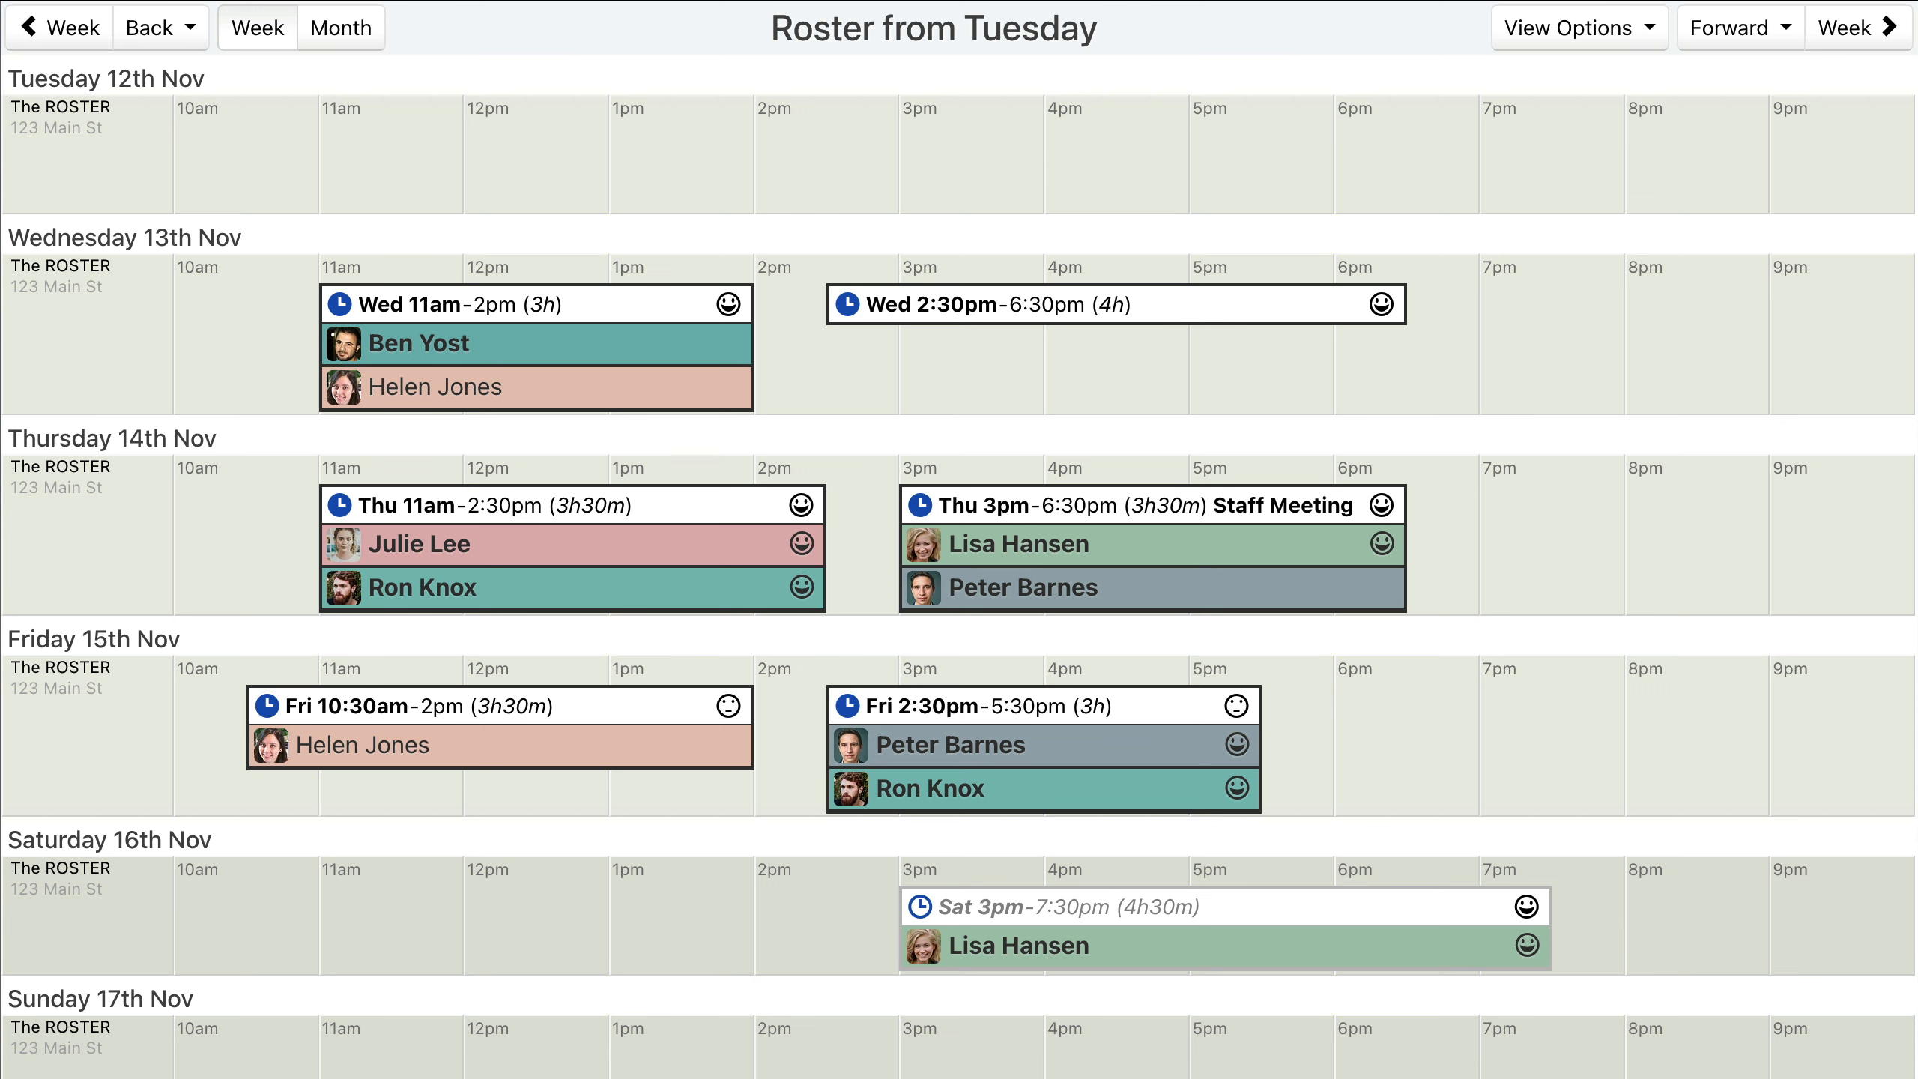
# Search the assignable employees for the Wednesday 2:30pm–6:30pm shift by "son", and clear the search.
pyautogui.click(1111, 304)
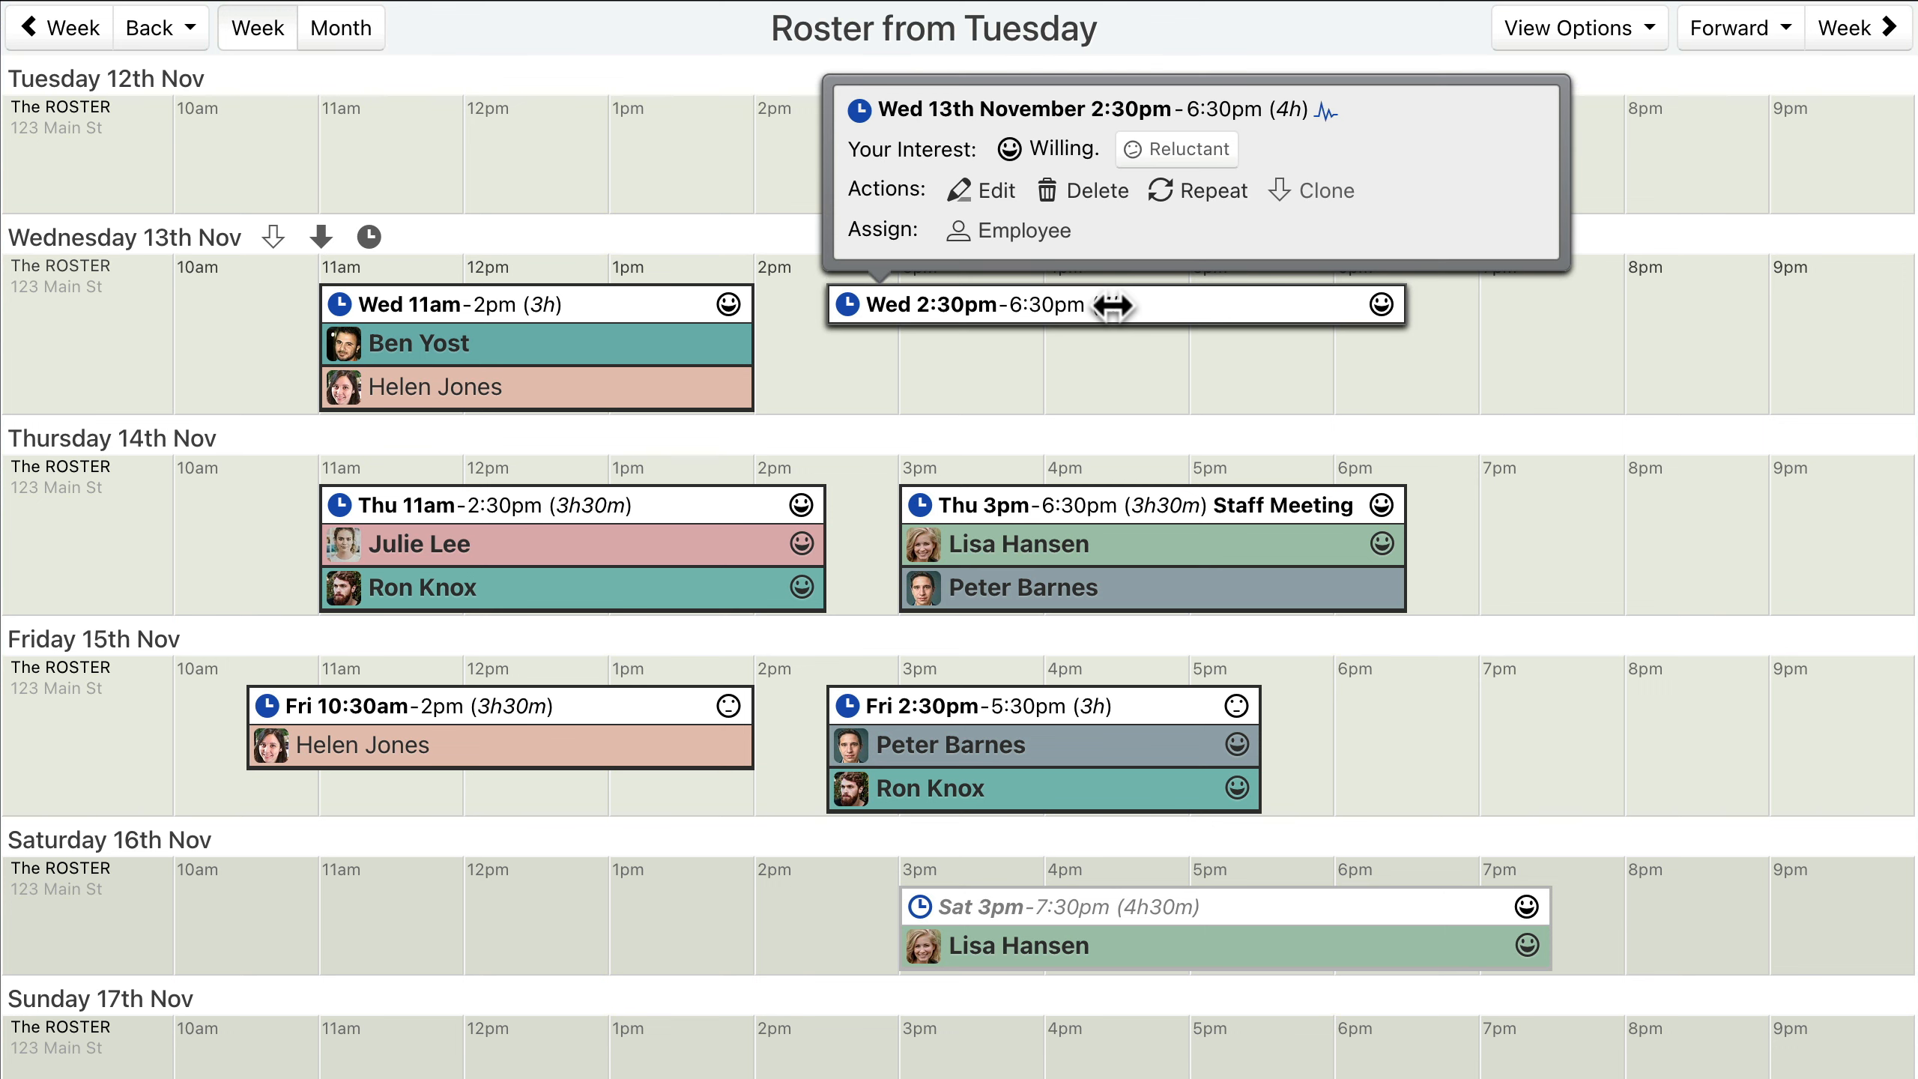
pyautogui.click(1016, 231)
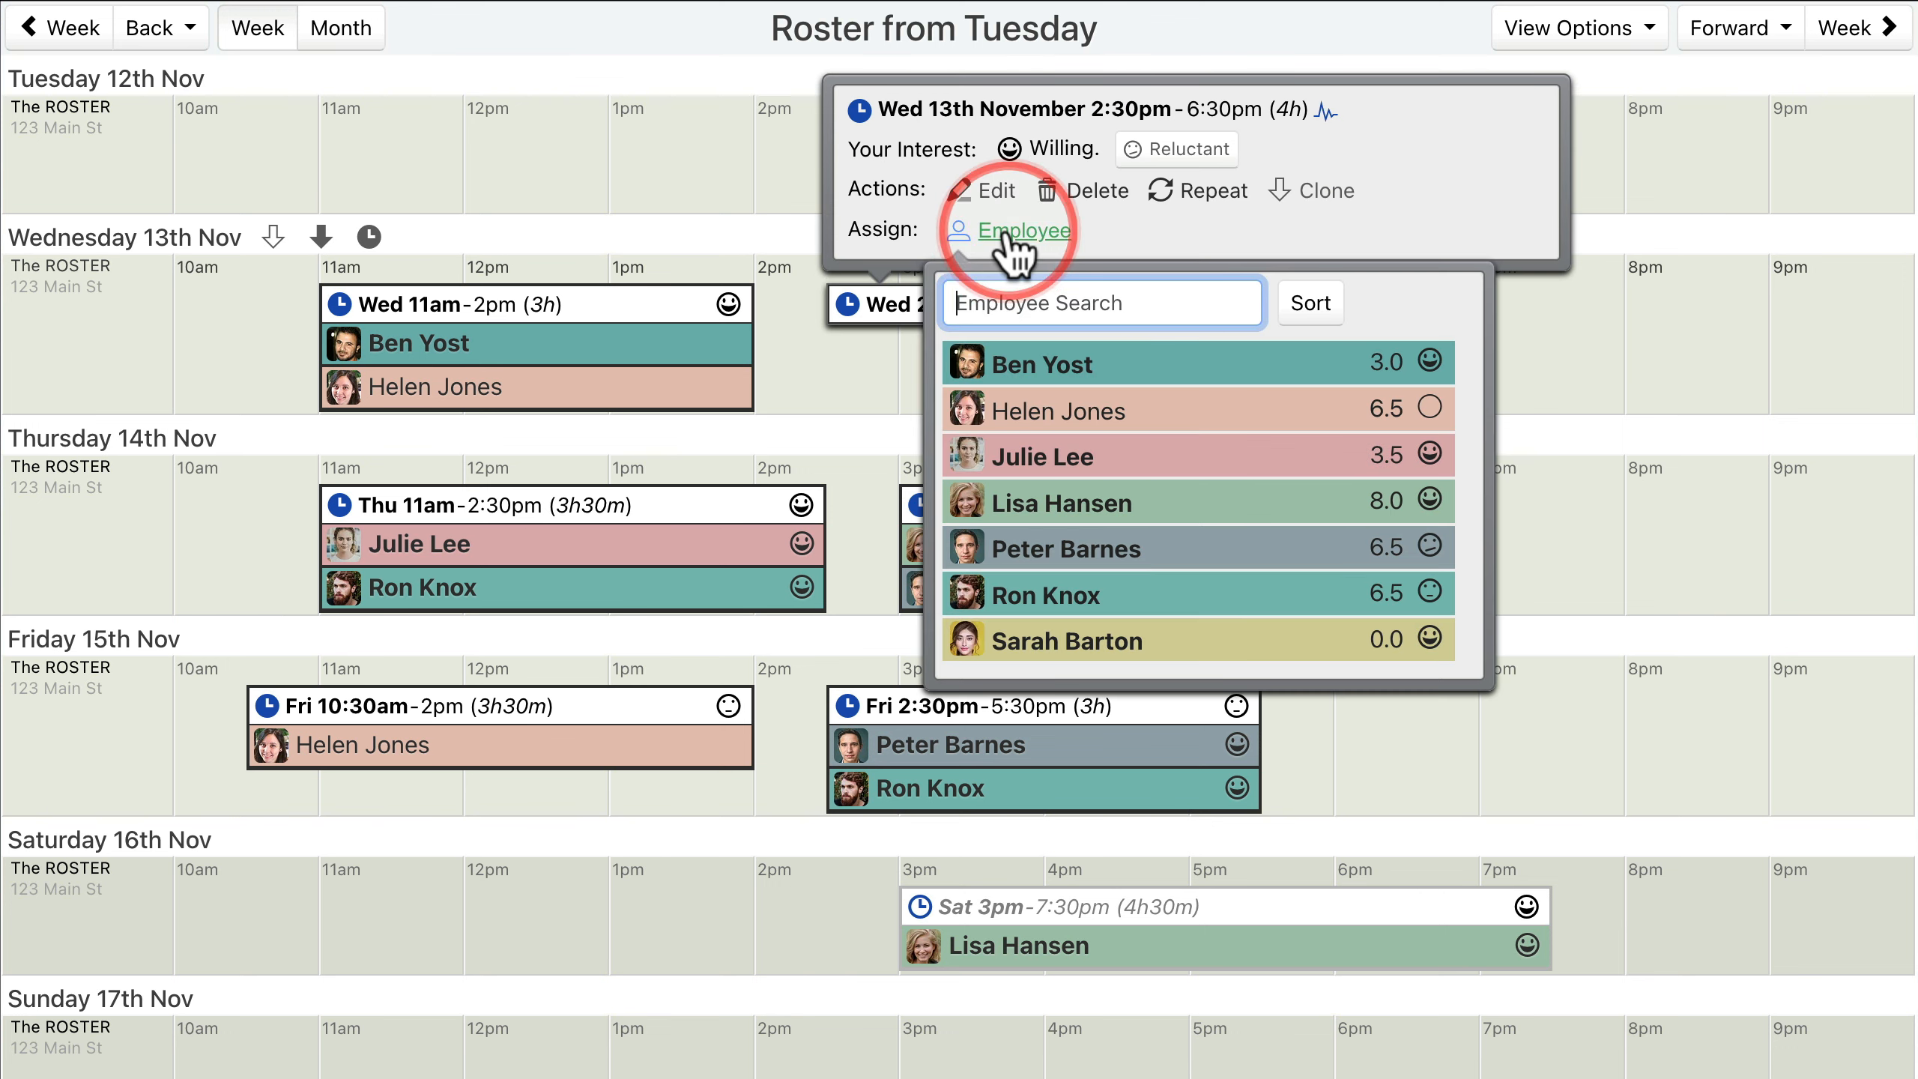
pyautogui.click(1102, 304)
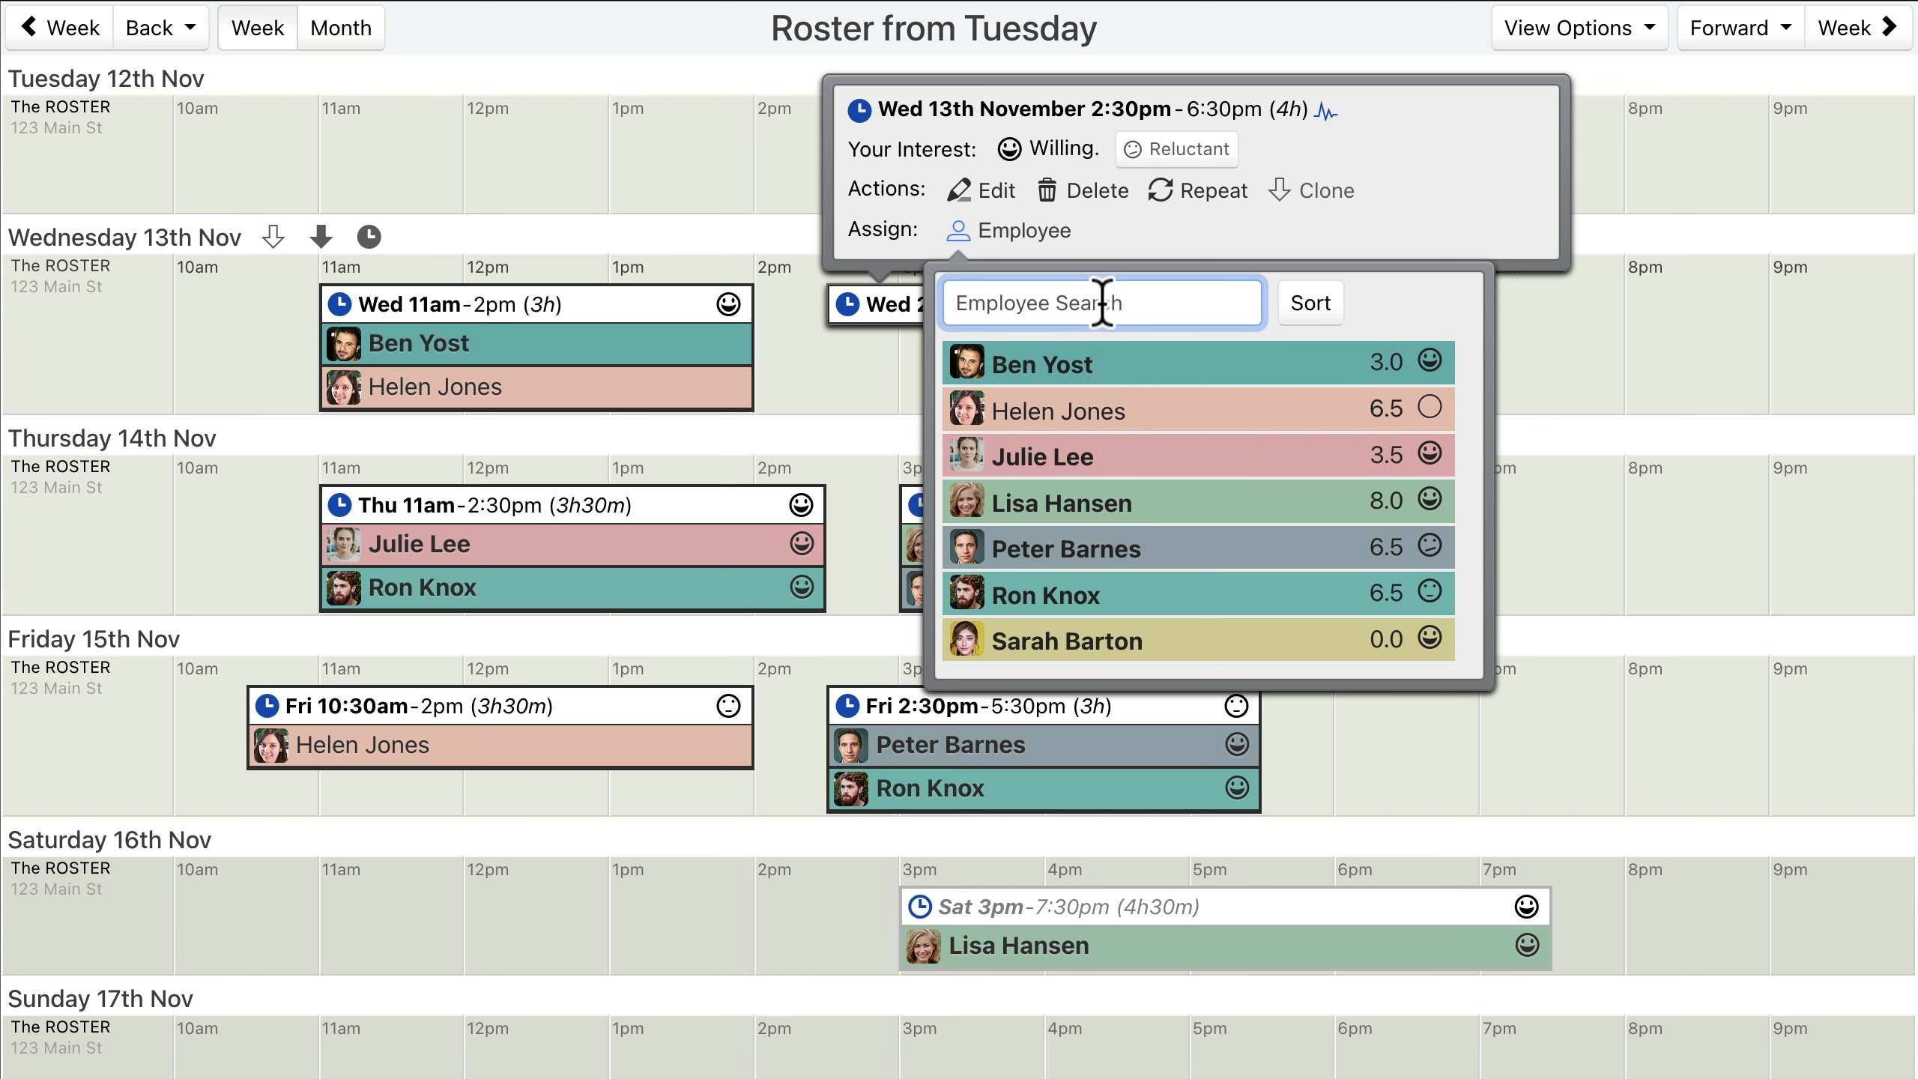
pyautogui.write('so')
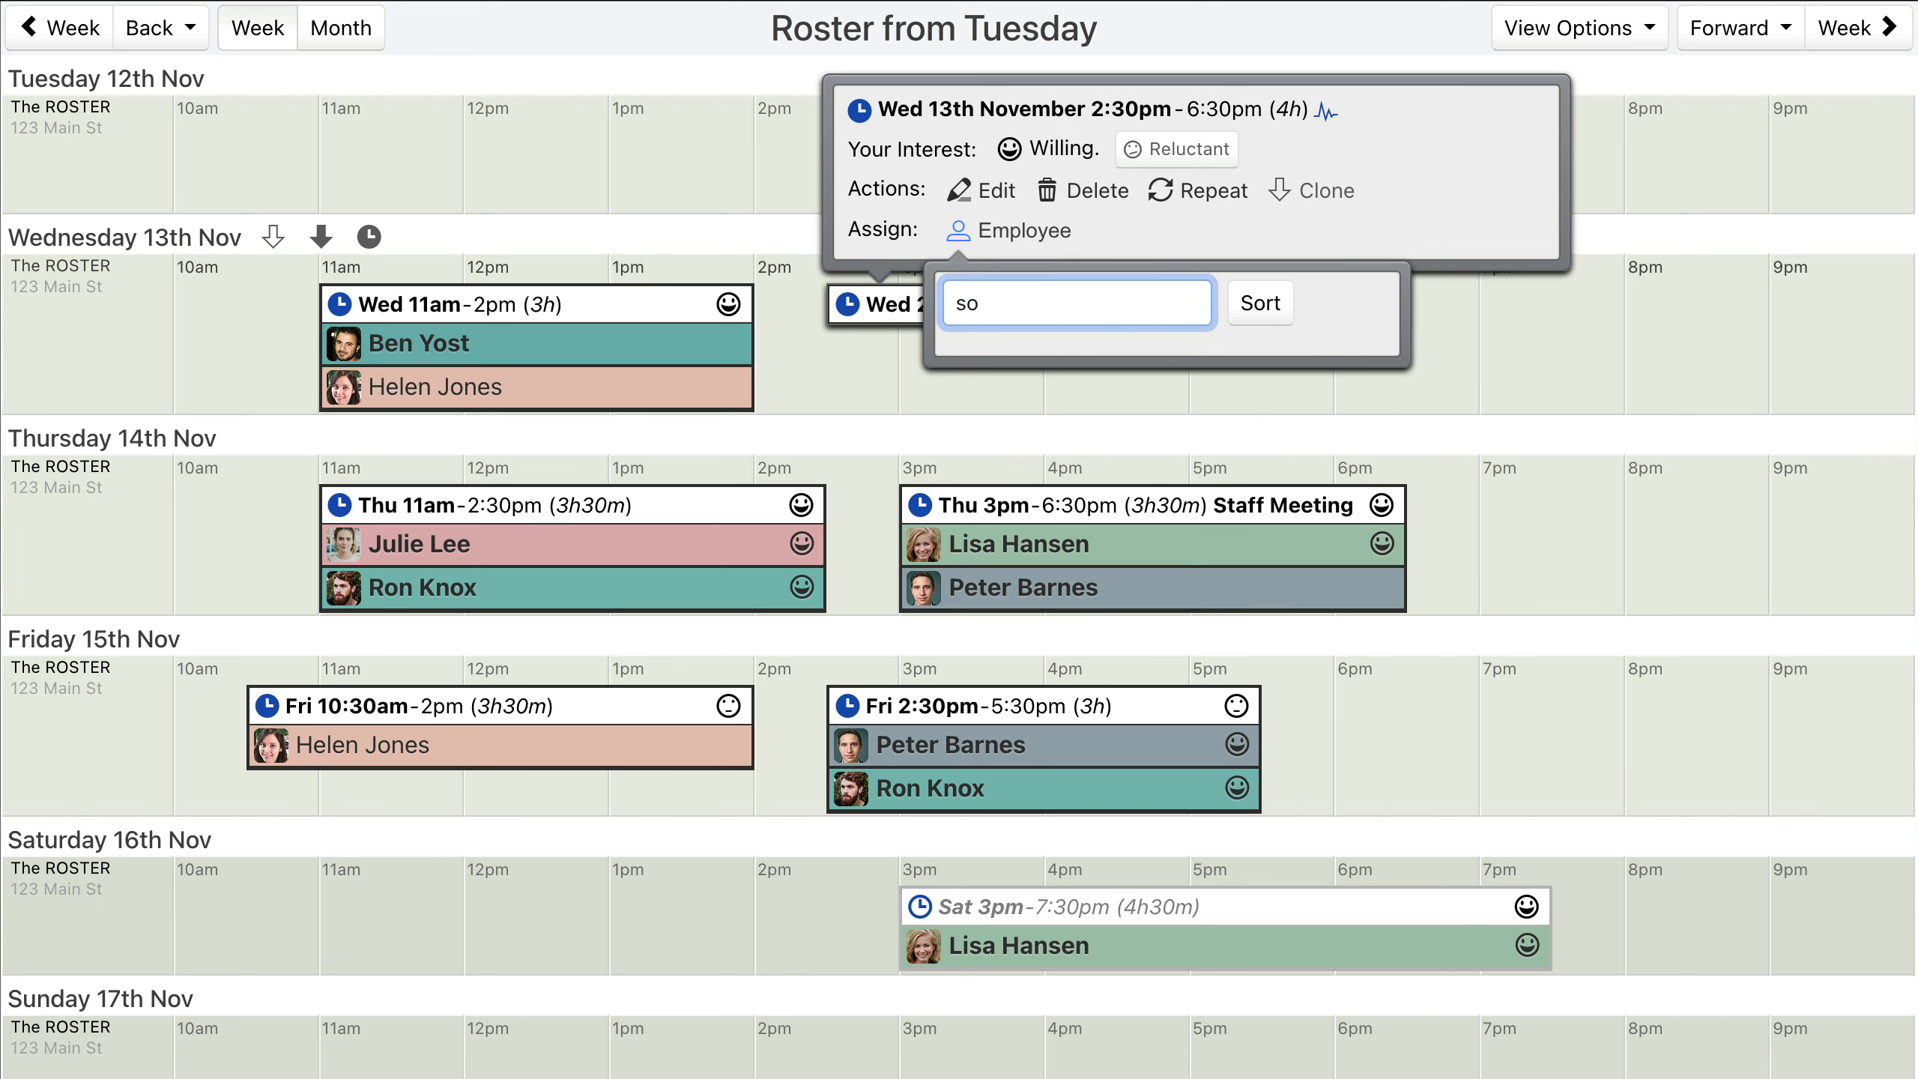
pyautogui.write('n')
pyautogui.press('BackSpace')
pyautogui.press('BackSpace')
pyautogui.press('BackSpace')
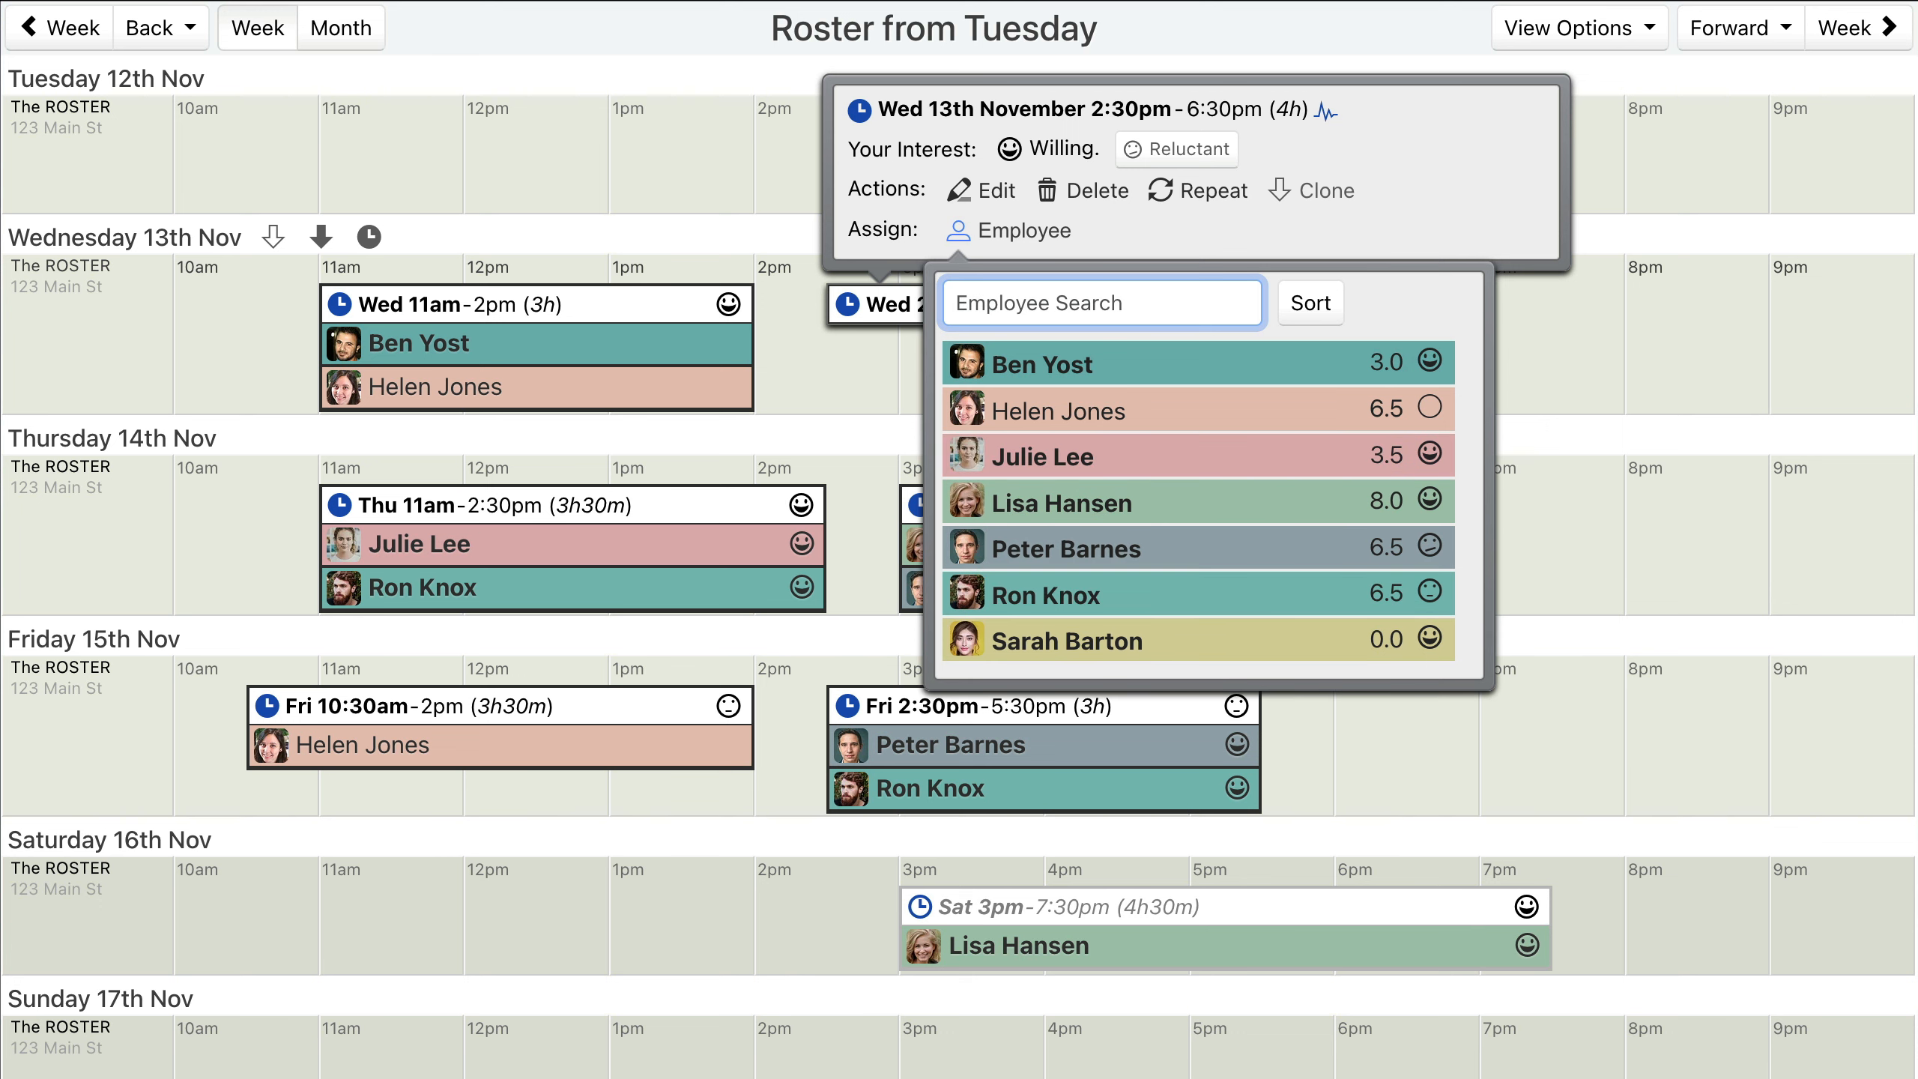
# Filter the shift's employee list by "ba", and clear the filter.
pyautogui.write('bar')
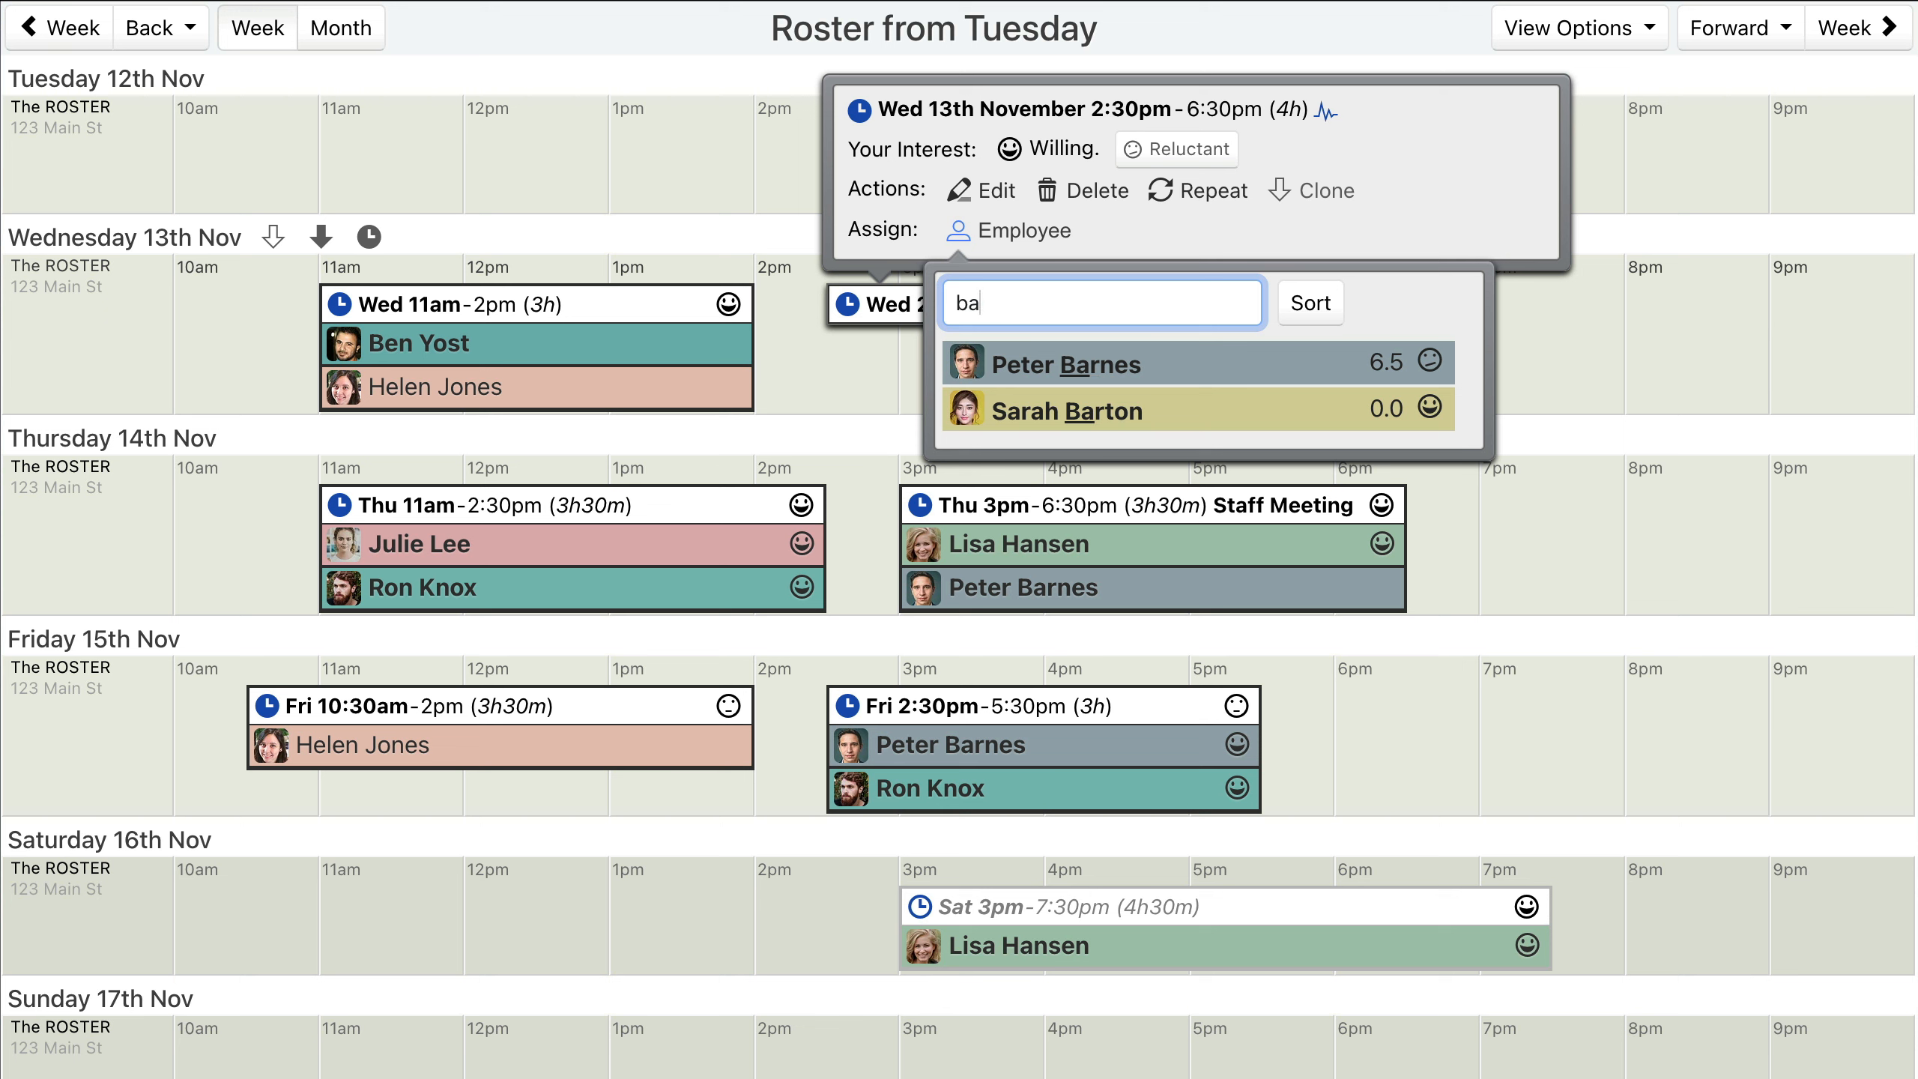
pyautogui.press('BackSpace')
pyautogui.press('BackSpace')
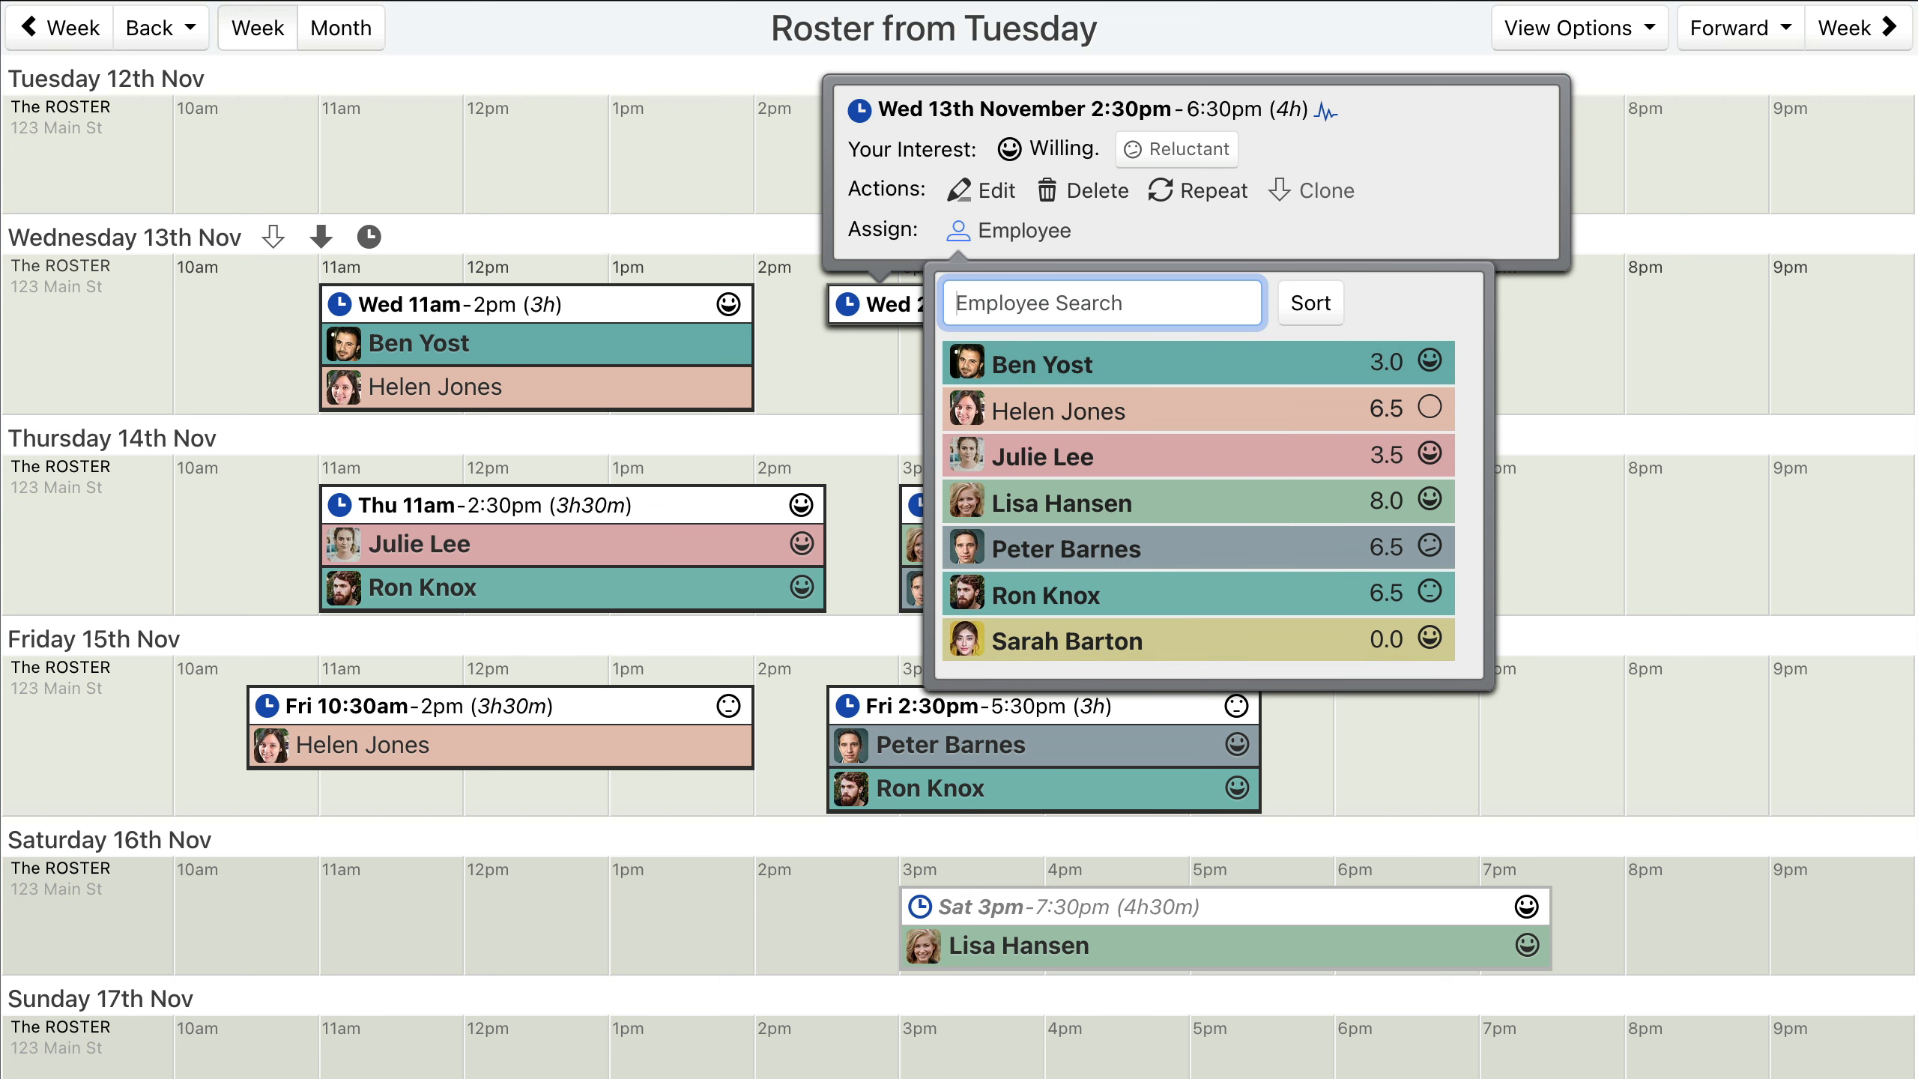
# Reopen the assignable employee list for the Wednesday 2:30pm–6:30pm shift with each employee's availability indicator shown.
pyautogui.click(1011, 231)
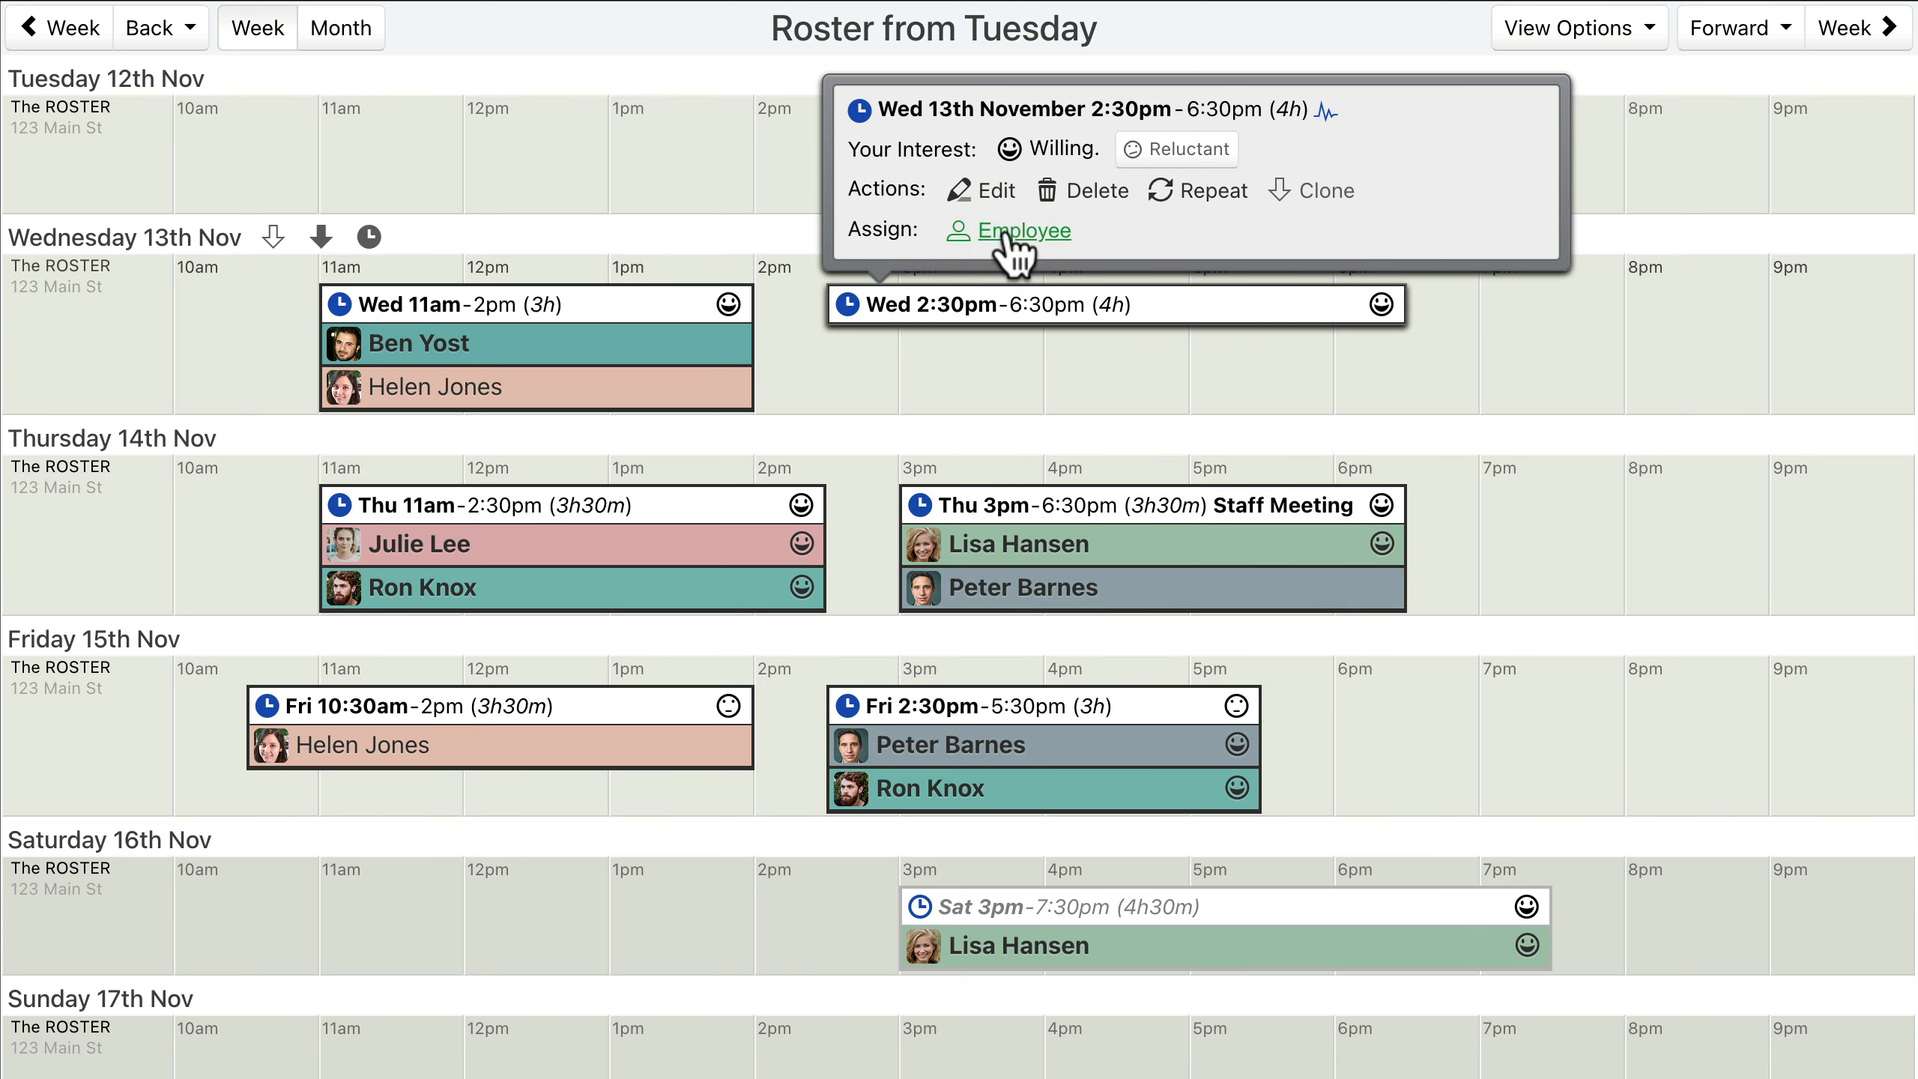
pyautogui.click(1008, 232)
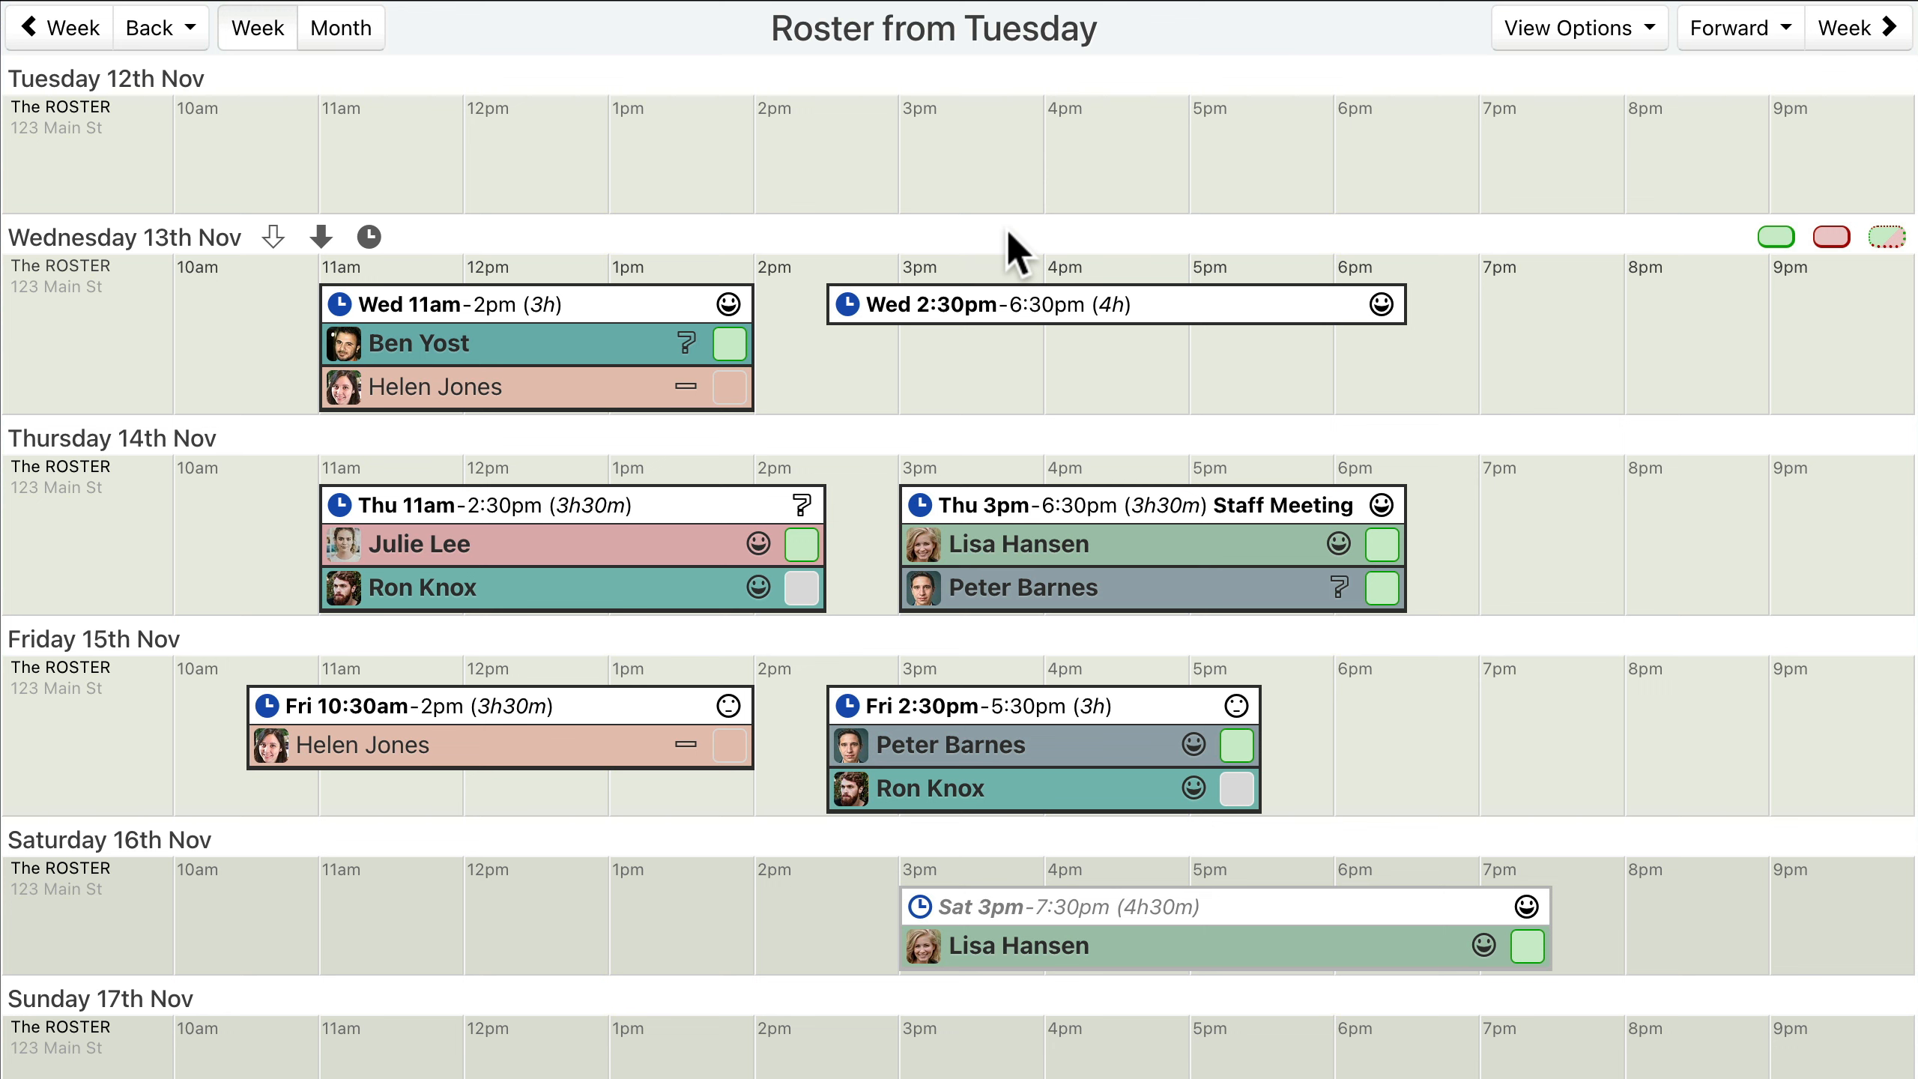
pyautogui.click(1033, 300)
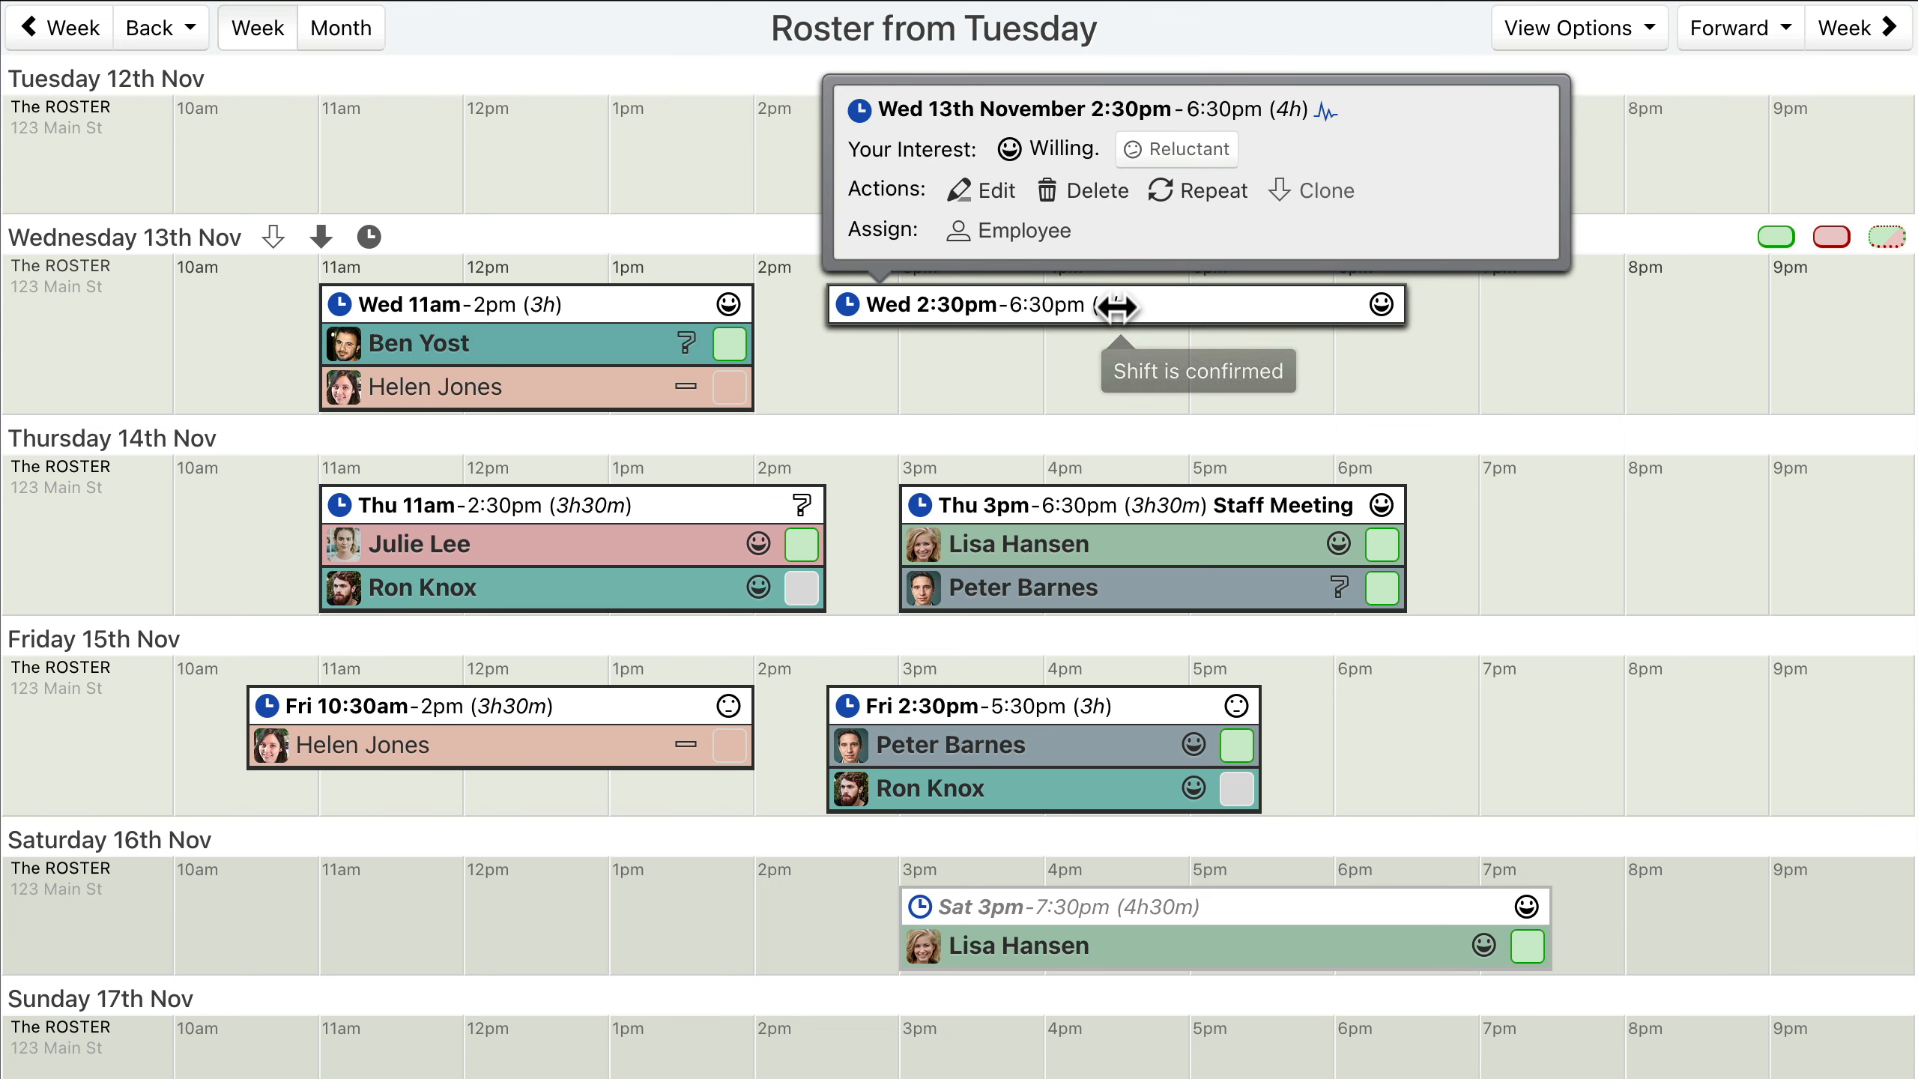
pyautogui.click(1010, 233)
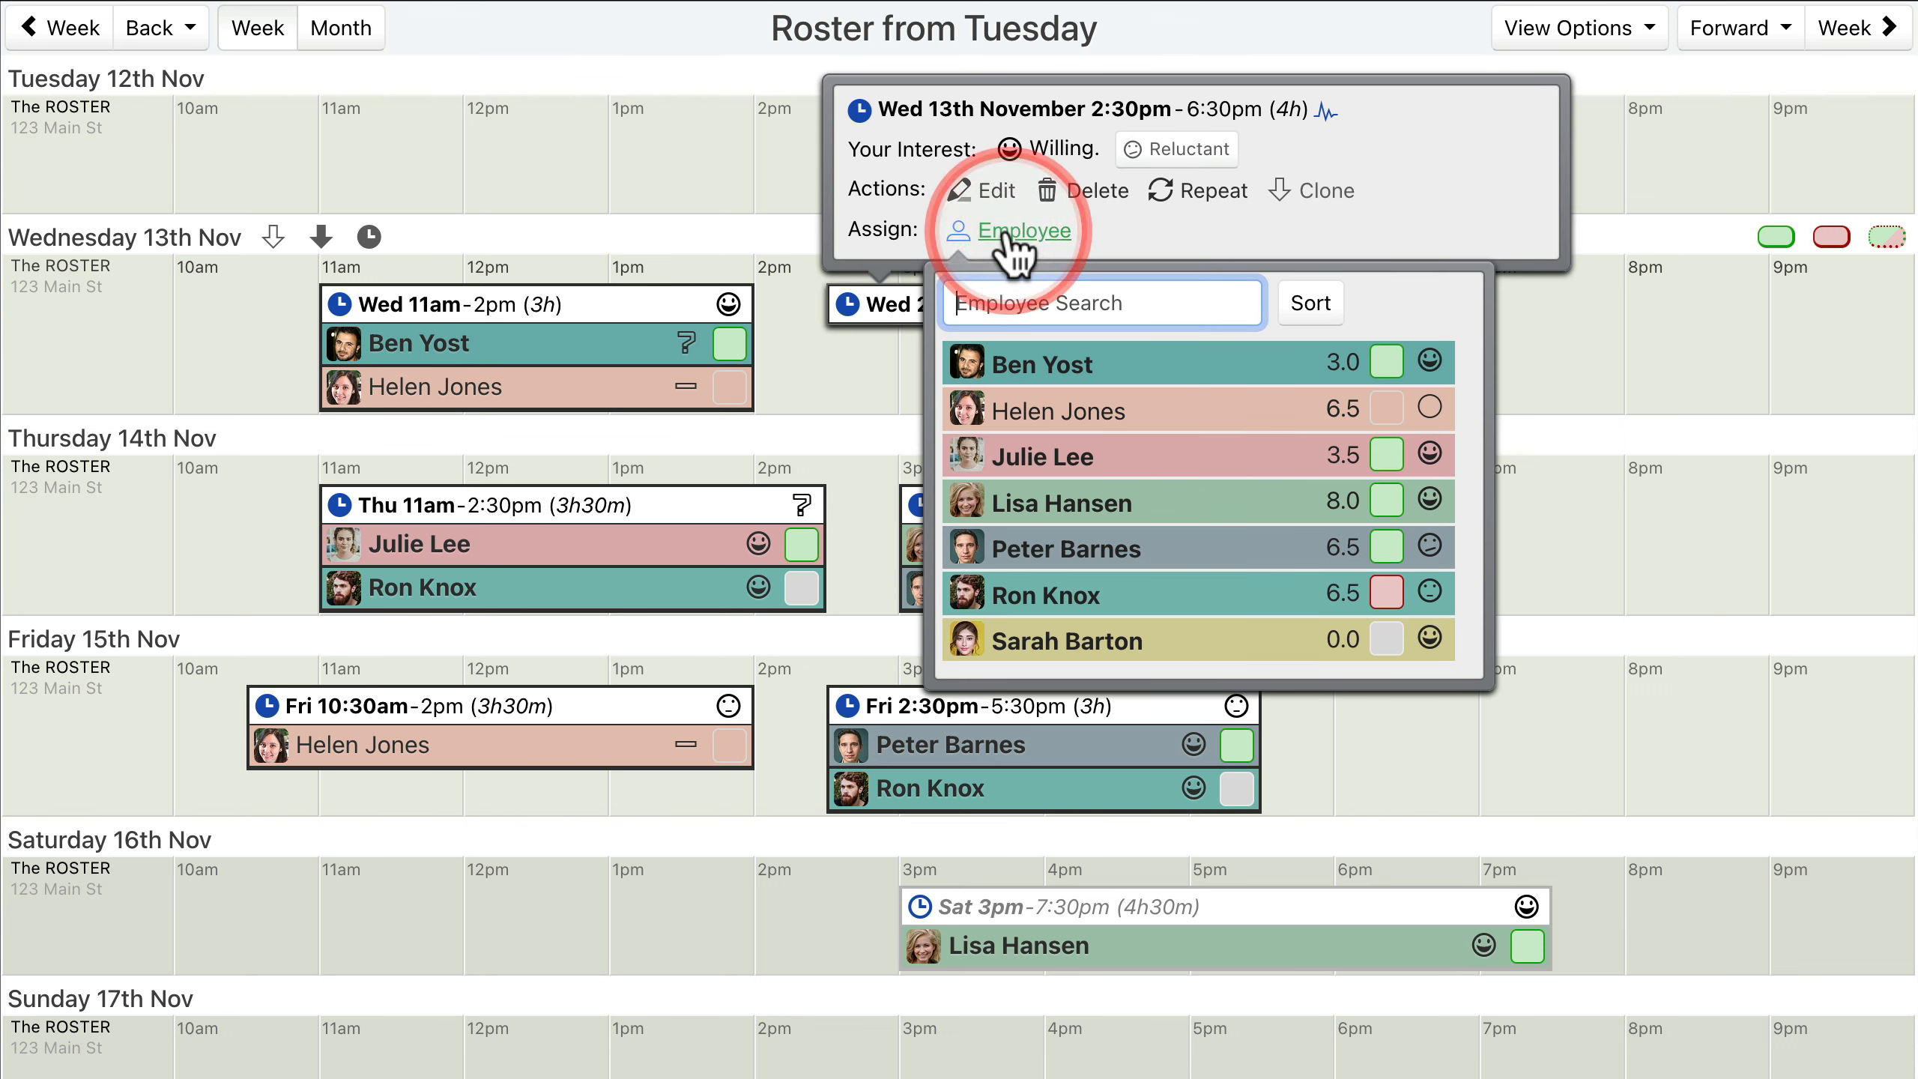
# Compare the shift's assignable employees by sorting them by last name, and by hours in descending and ascending order.
pyautogui.click(1309, 316)
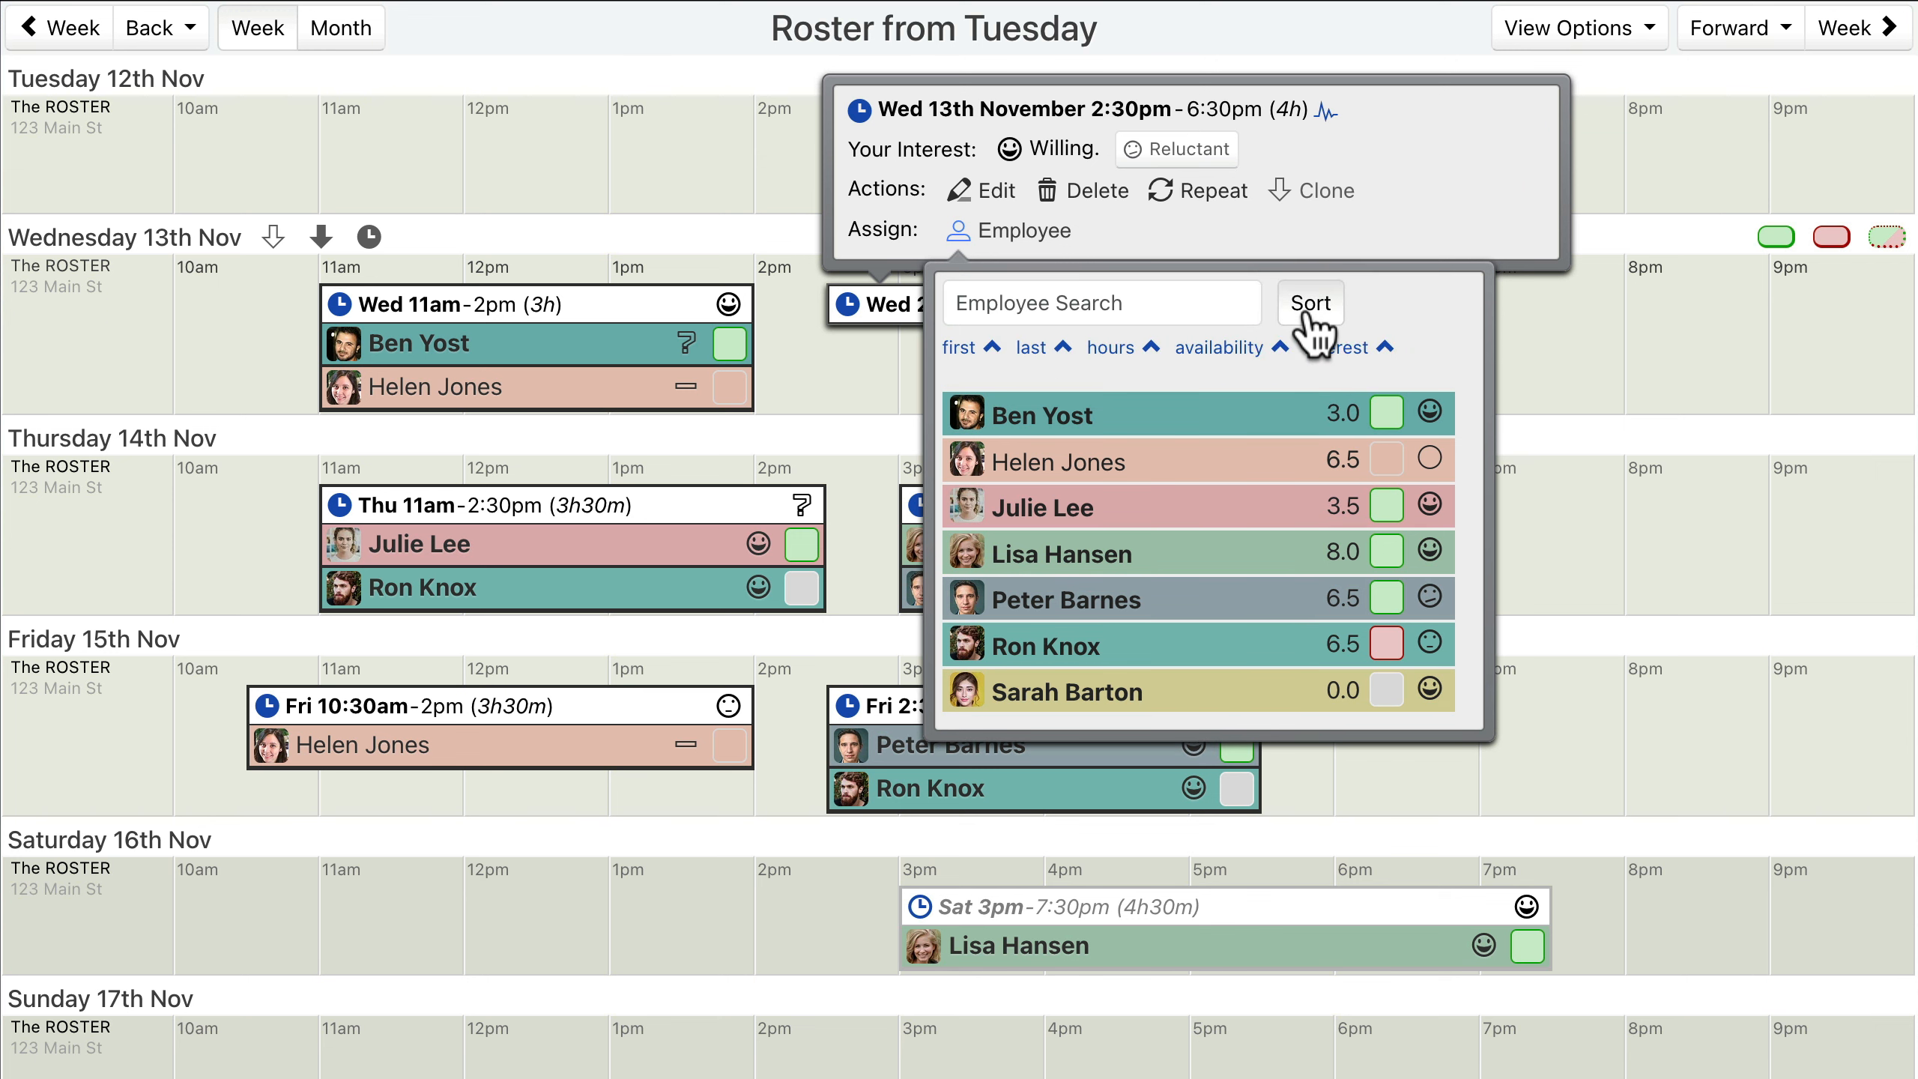
pyautogui.click(1030, 349)
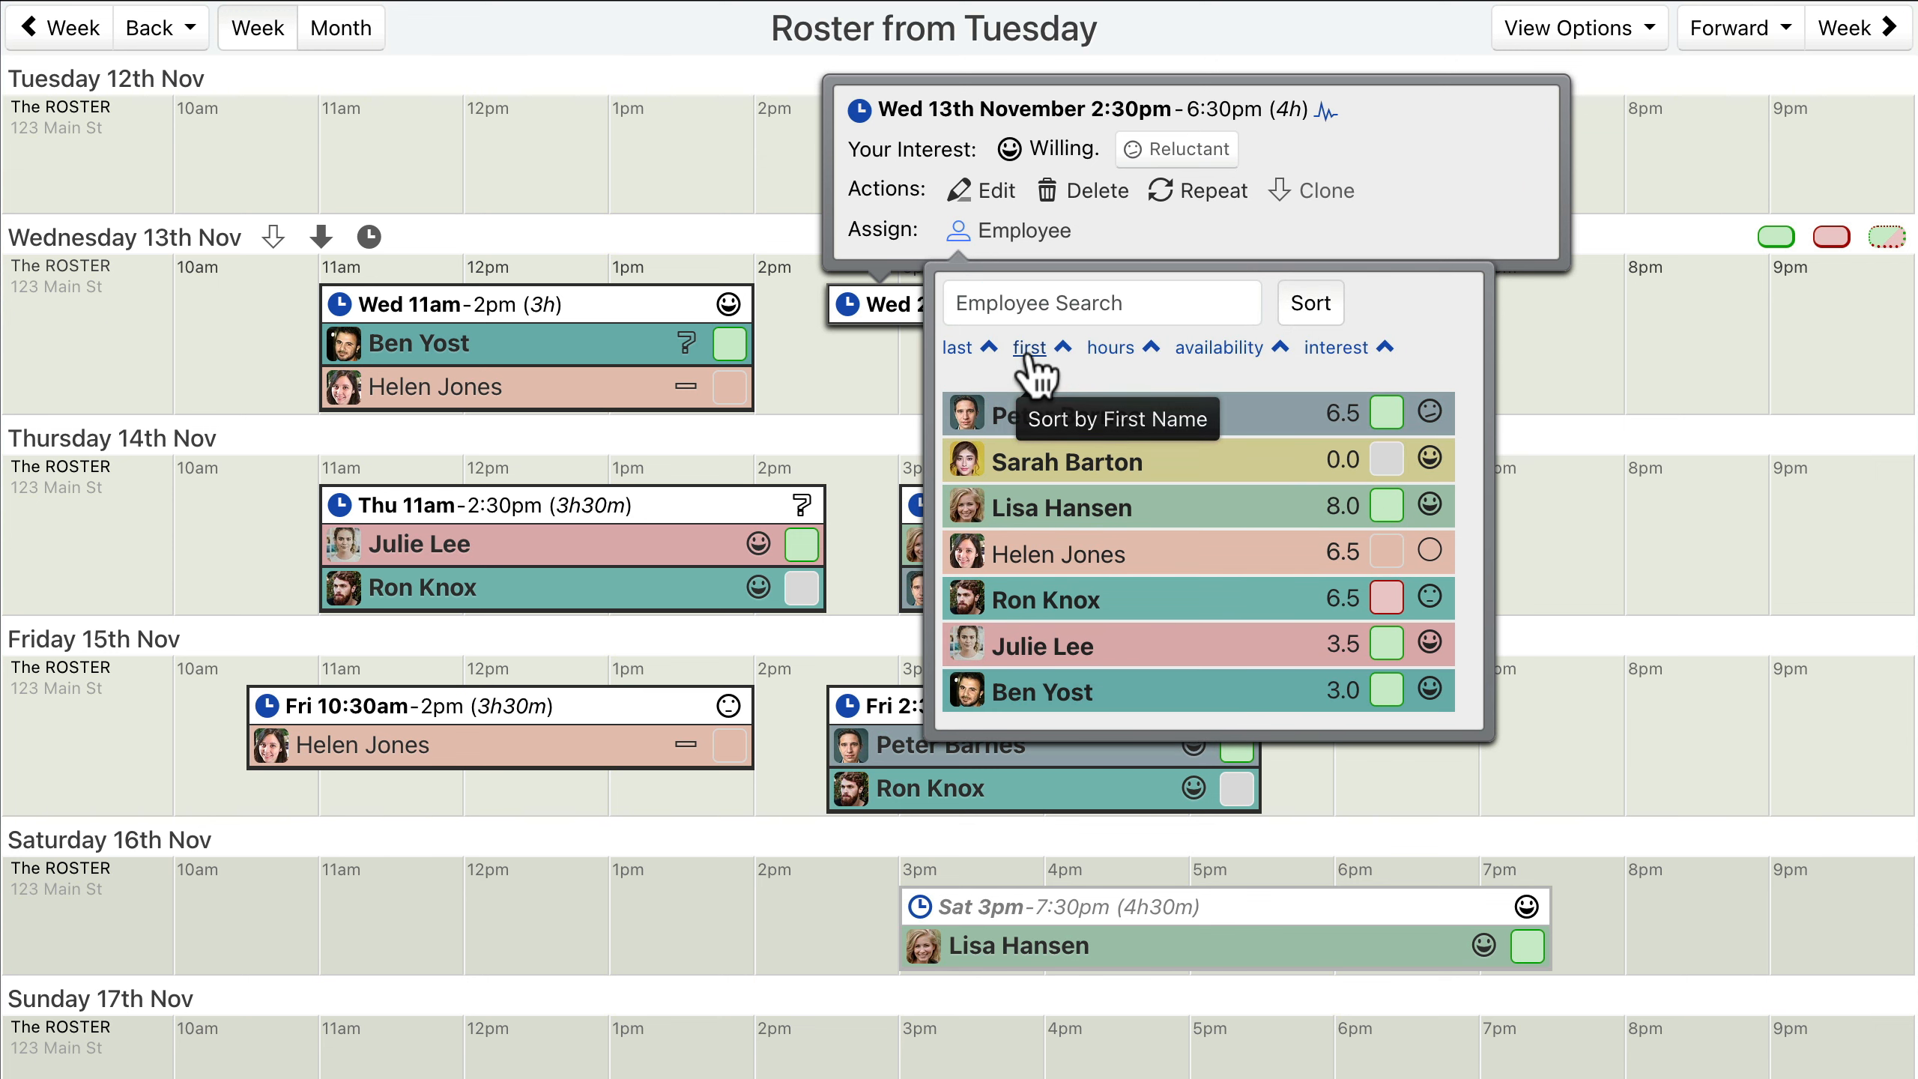
pyautogui.click(1112, 351)
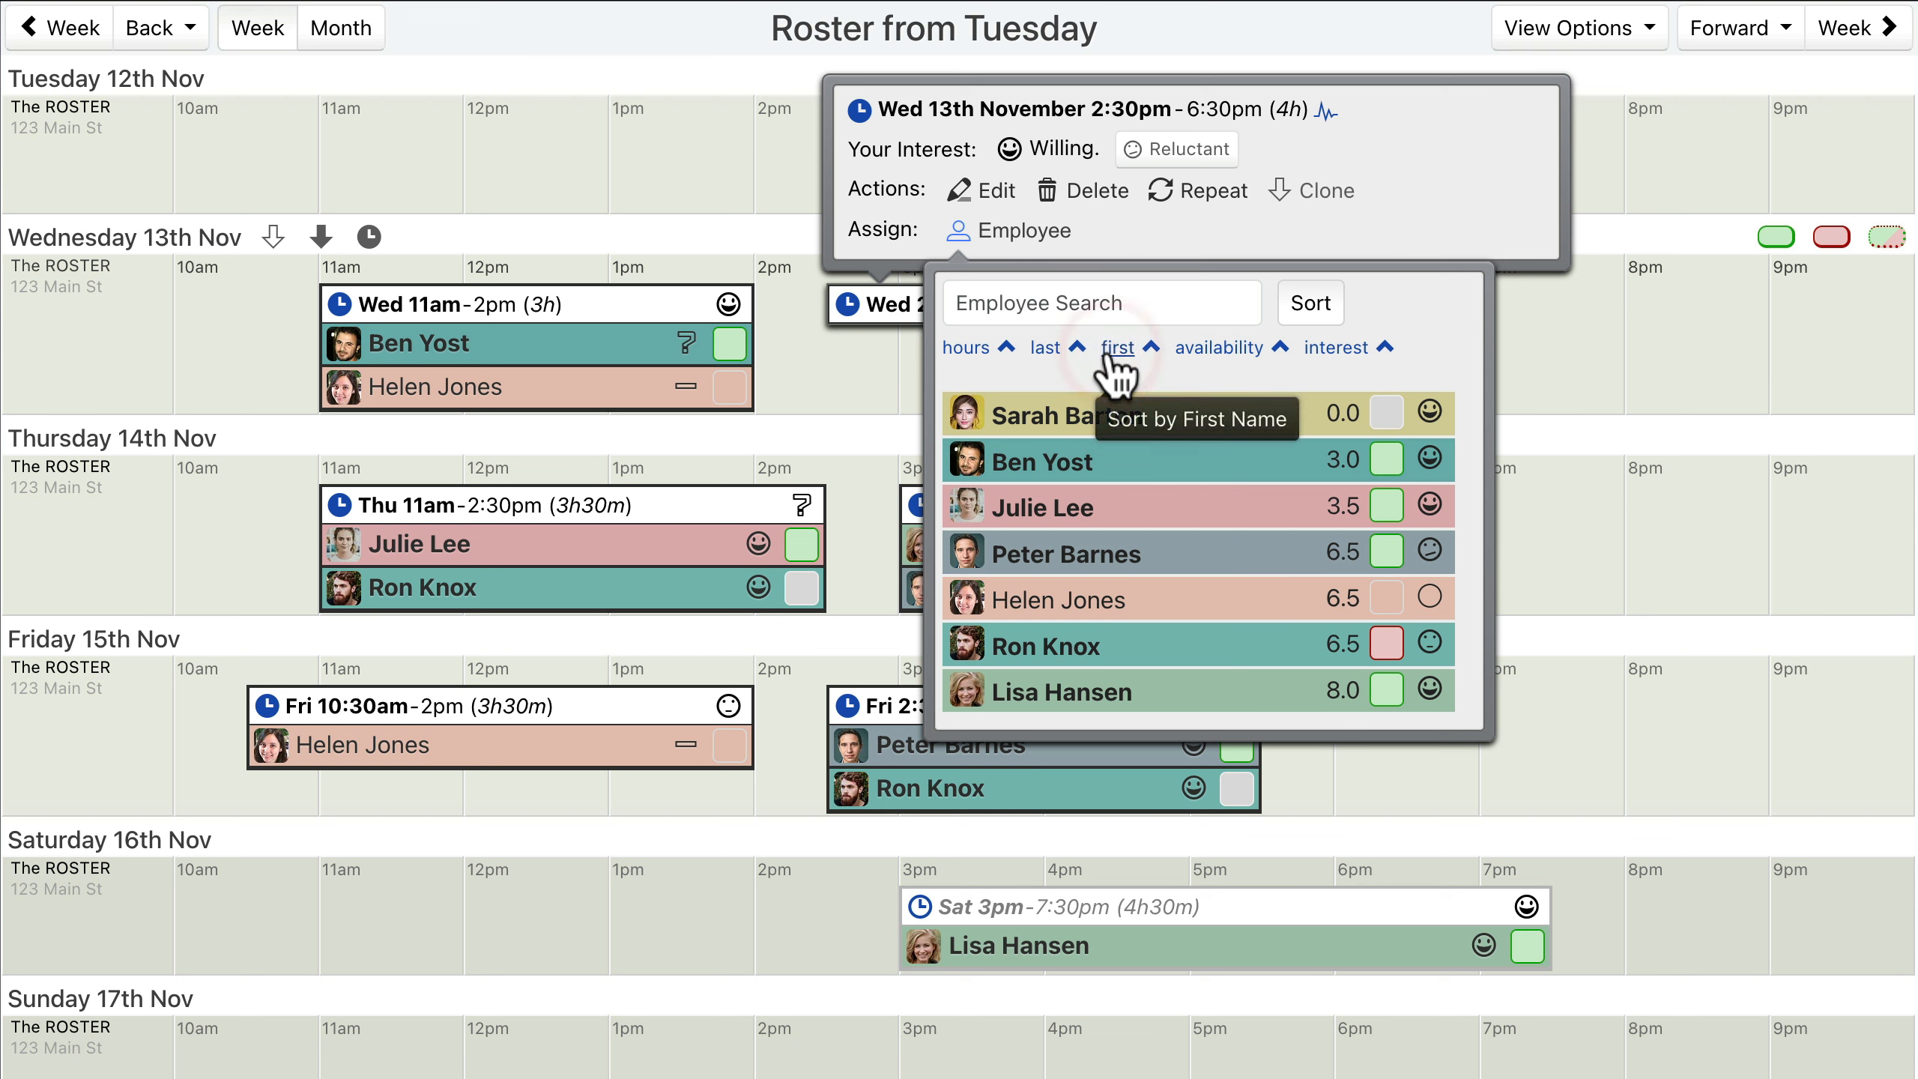
pyautogui.click(1006, 354)
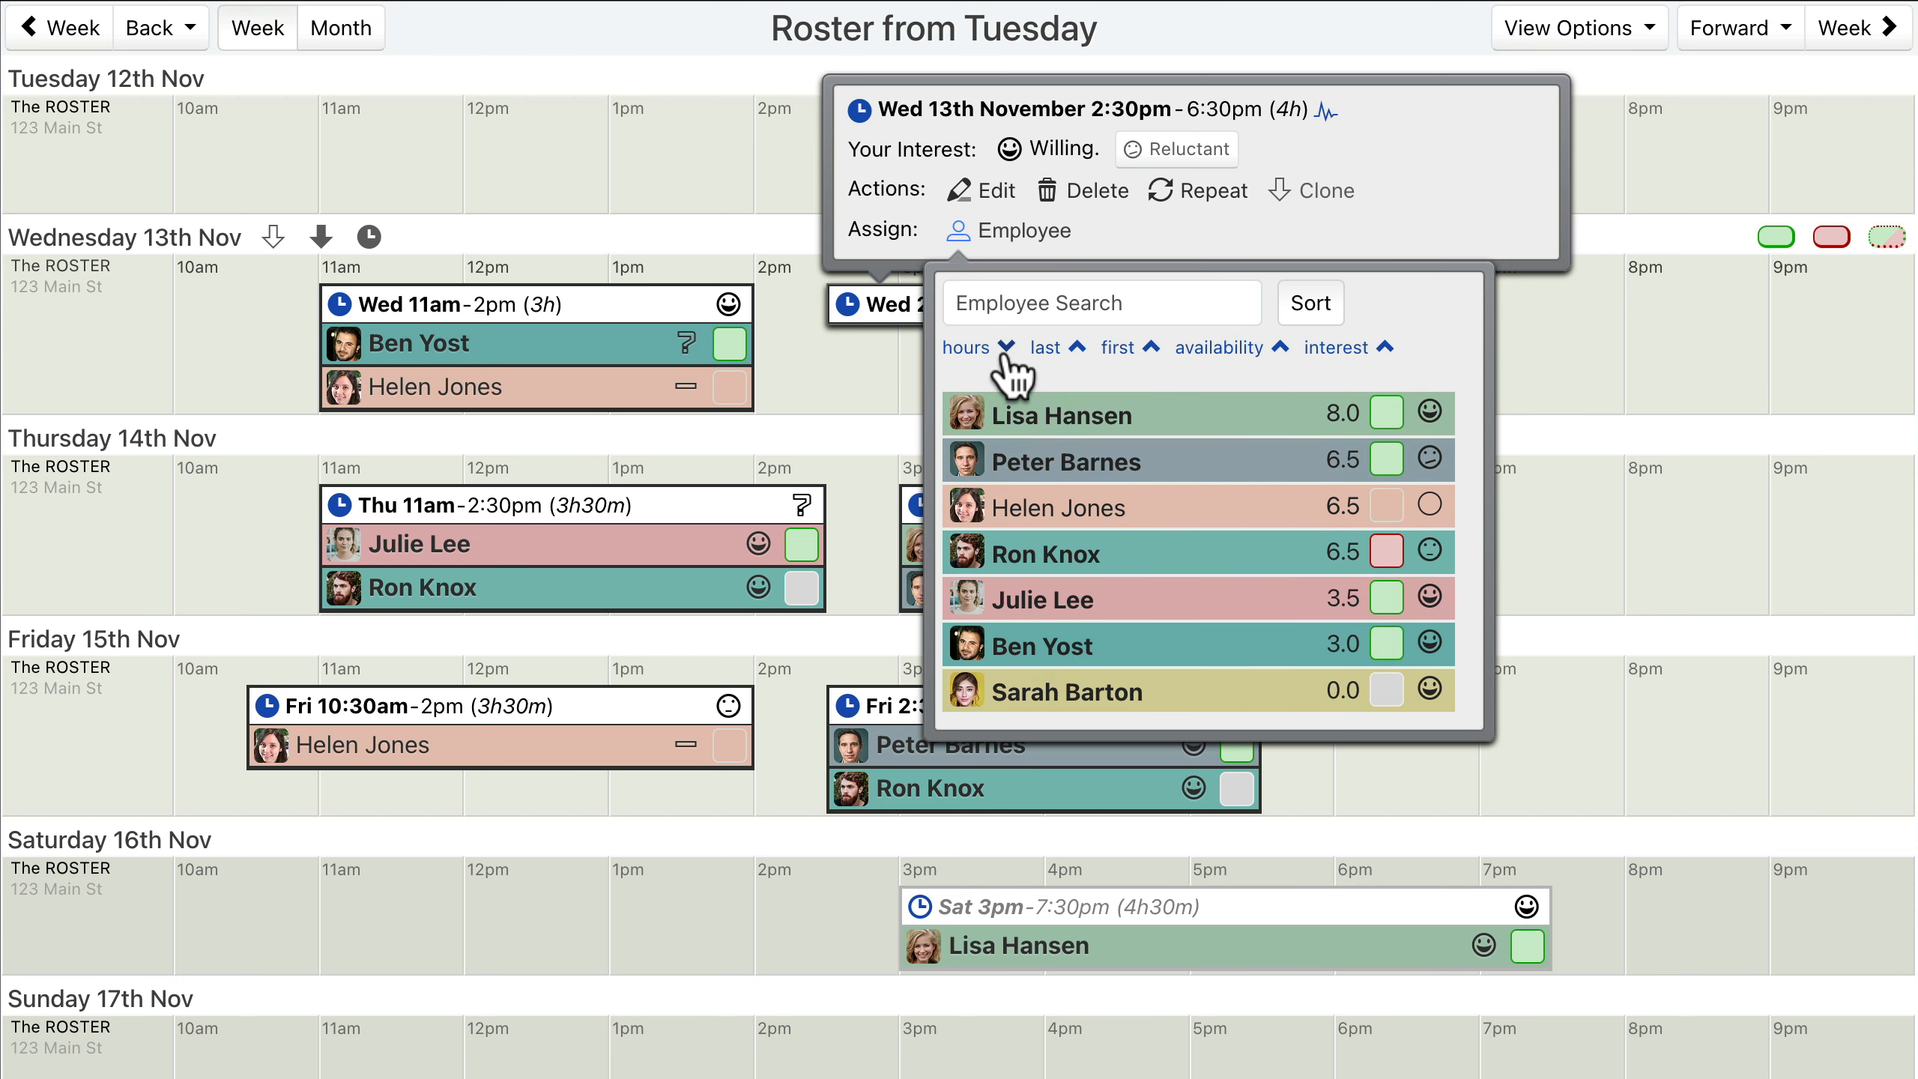
pyautogui.click(1008, 354)
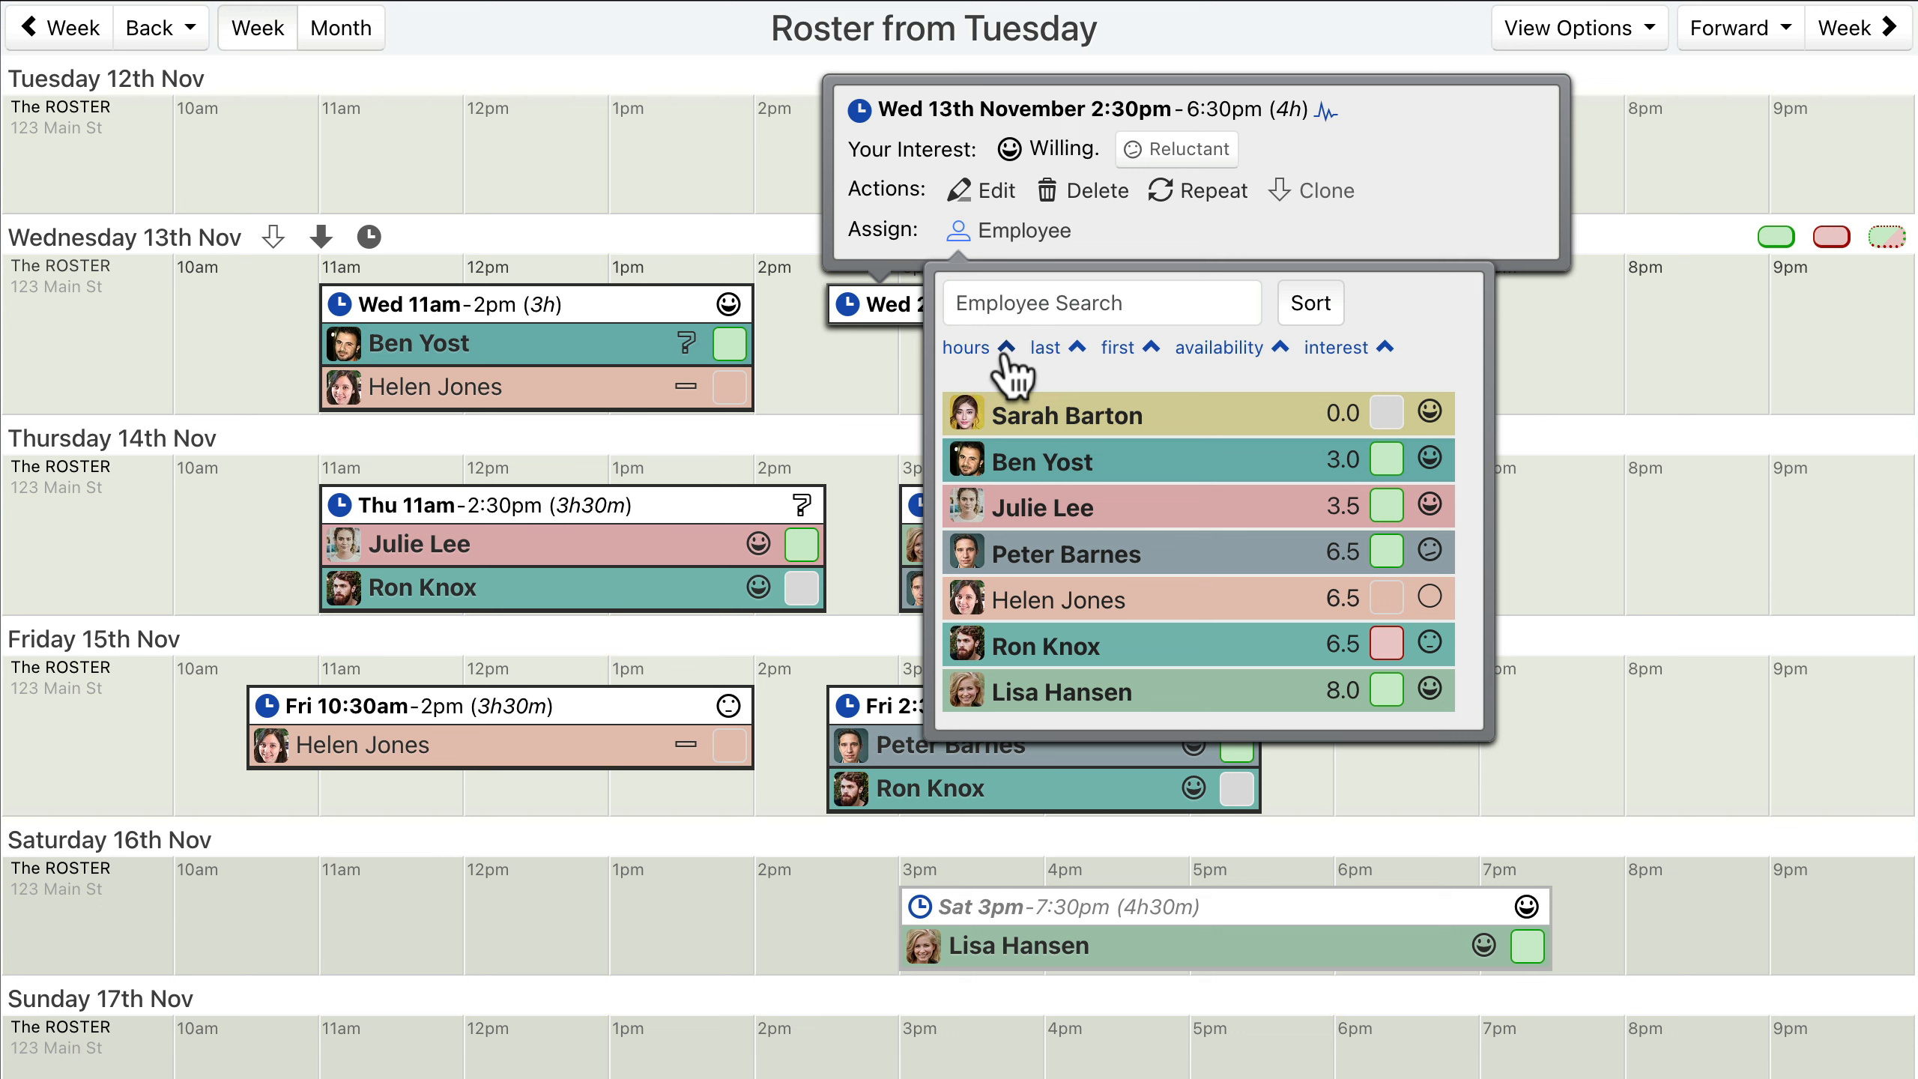
# Sort the assignable employees by availability first, with hours, interest and last name as the following sort levels.
pyautogui.click(1052, 350)
pyautogui.click(1334, 350)
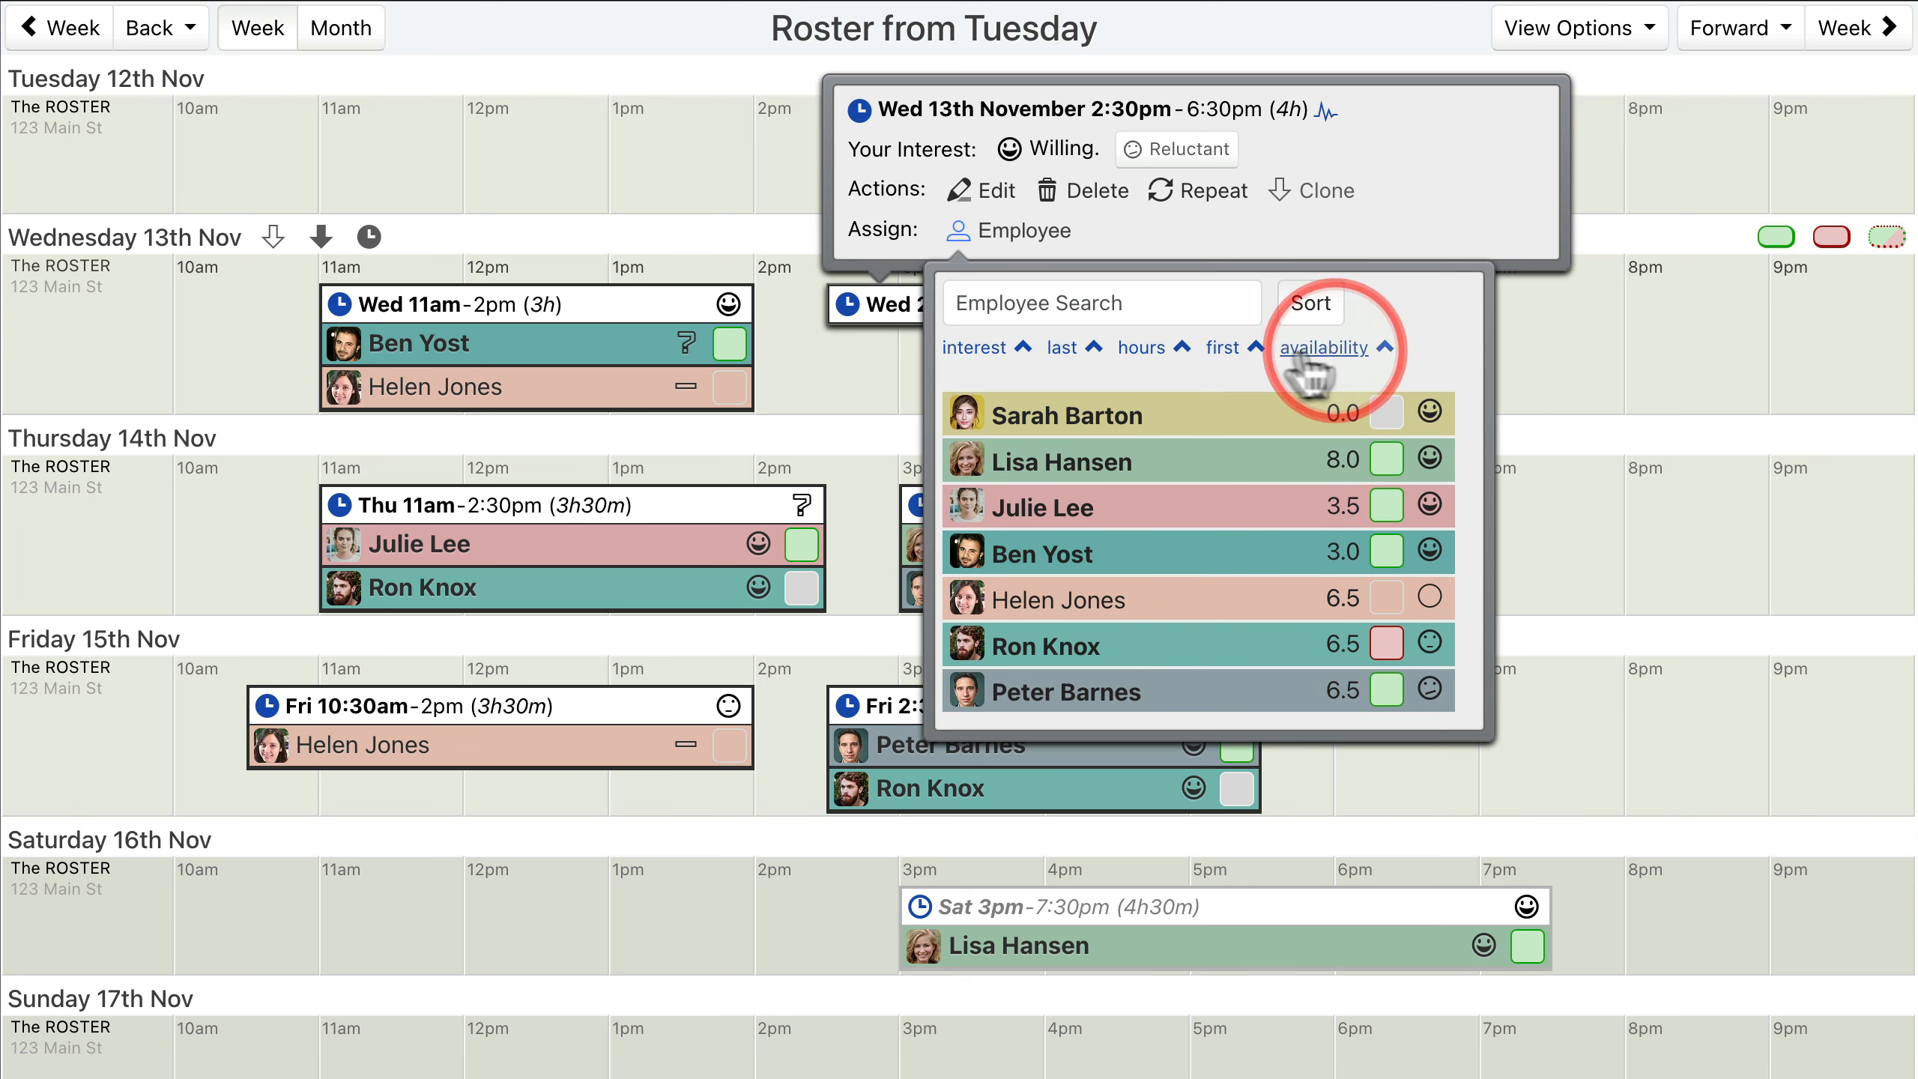
pyautogui.click(1142, 349)
pyautogui.click(1324, 349)
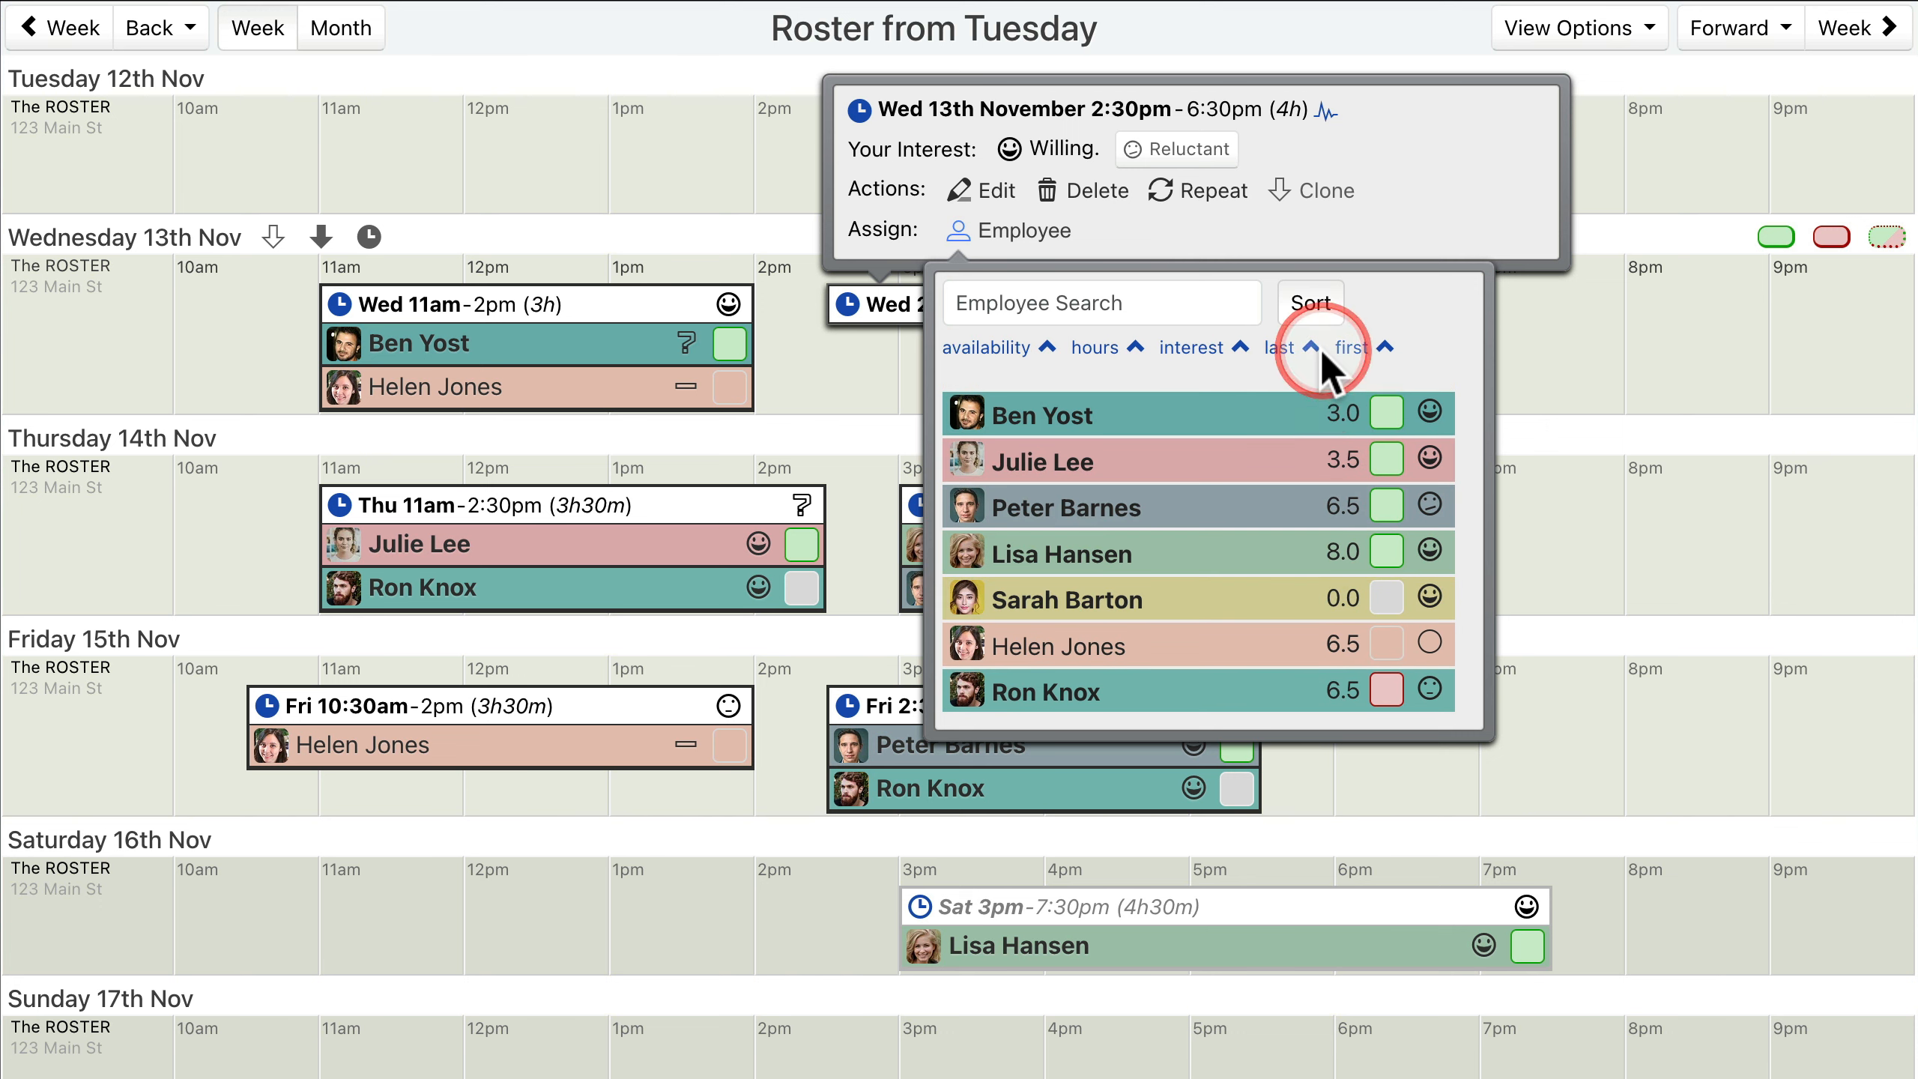
# Assign the available employee with the fewest hours to the Wednesday 2:30pm–6:30pm shift, and close the employee list.
pyautogui.click(1206, 417)
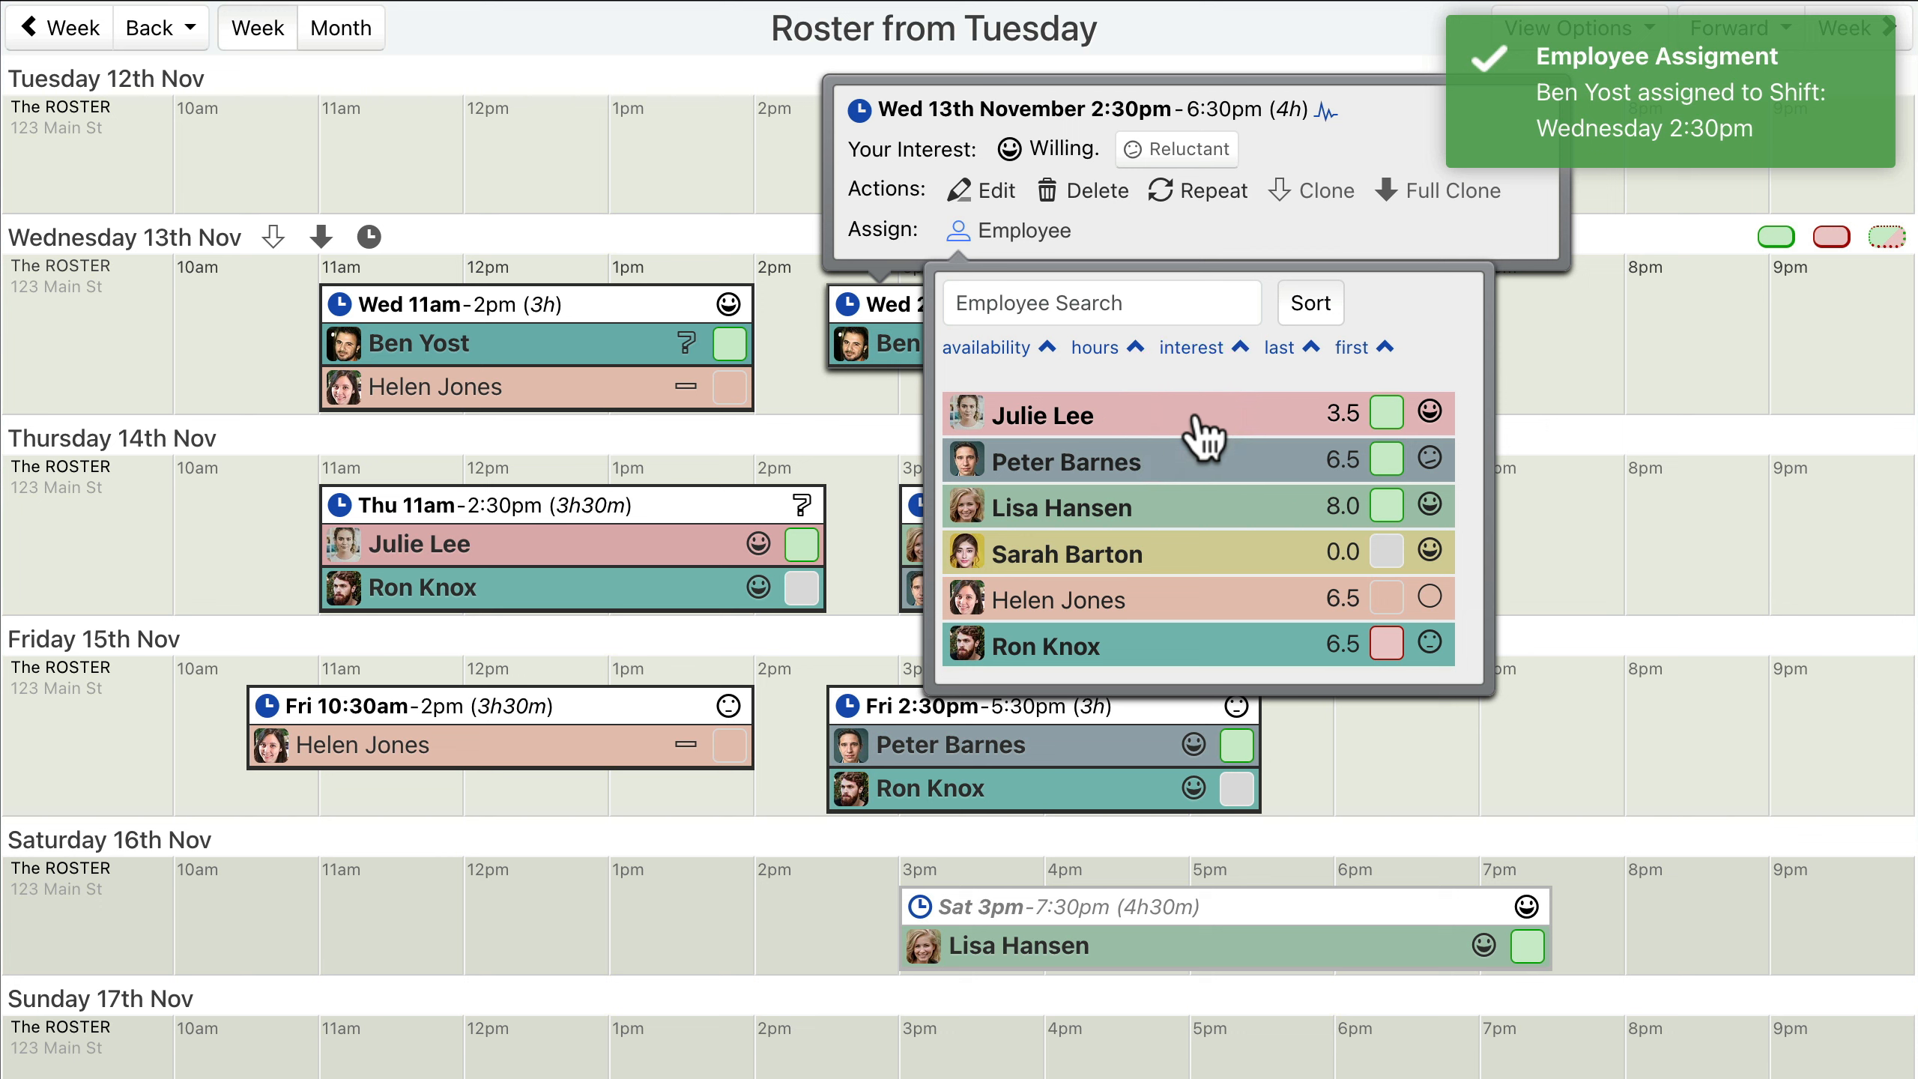
pyautogui.click(1312, 308)
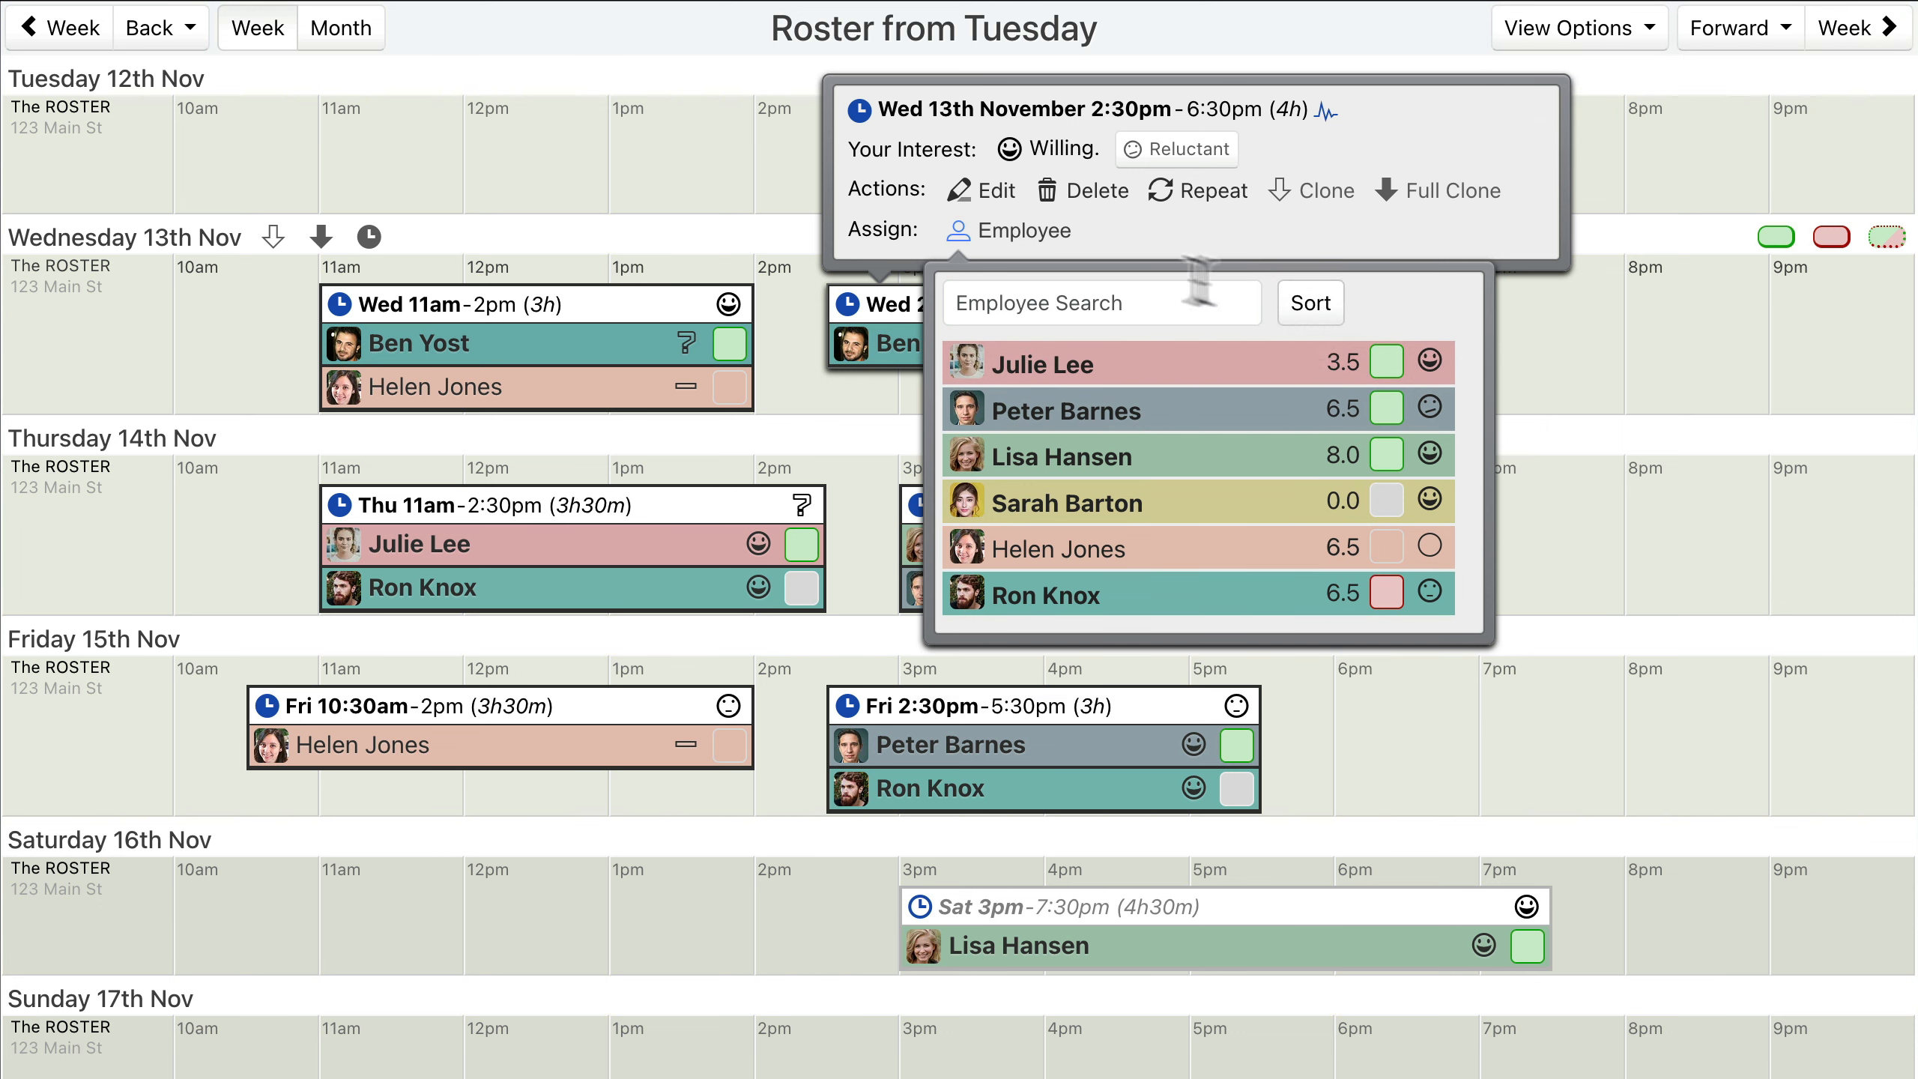
pyautogui.click(1009, 231)
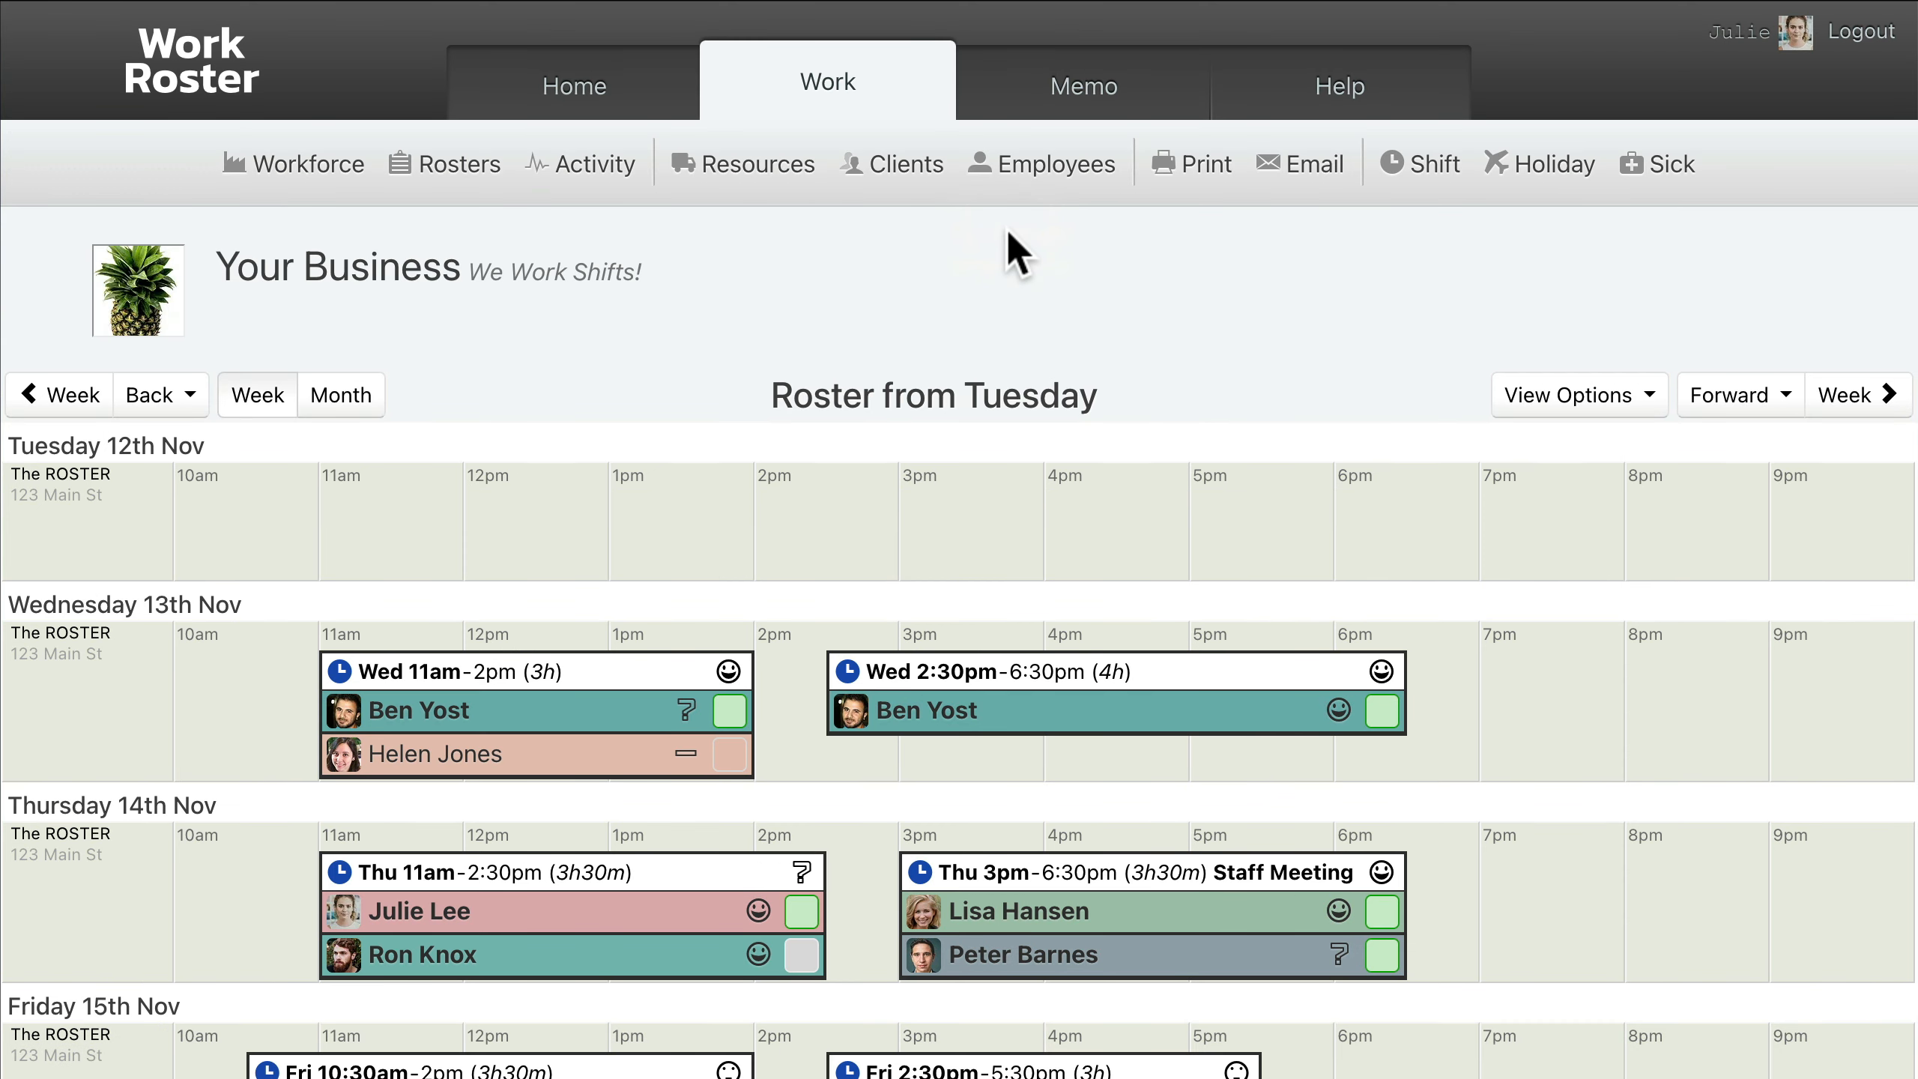
# View the business's lists of resources and clients, and return to the week's roster.
pyautogui.click(744, 167)
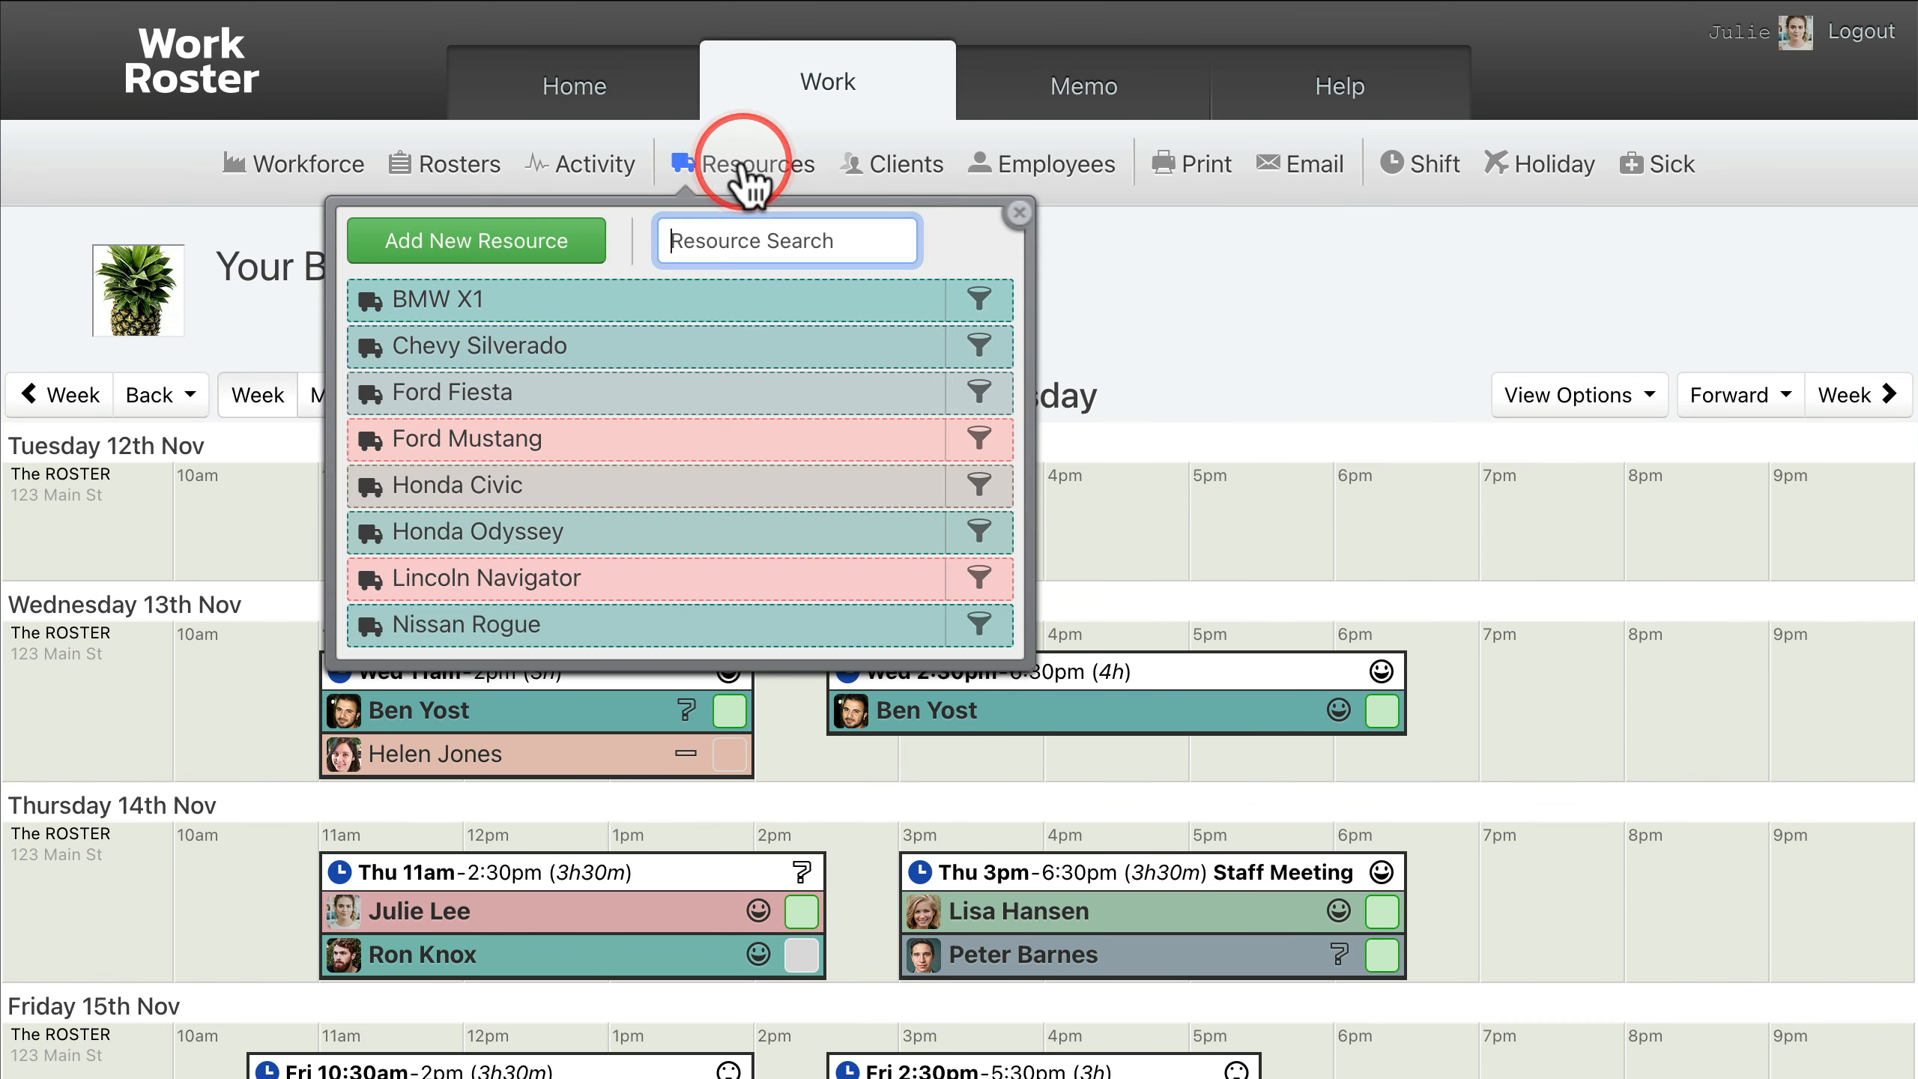
pyautogui.click(893, 170)
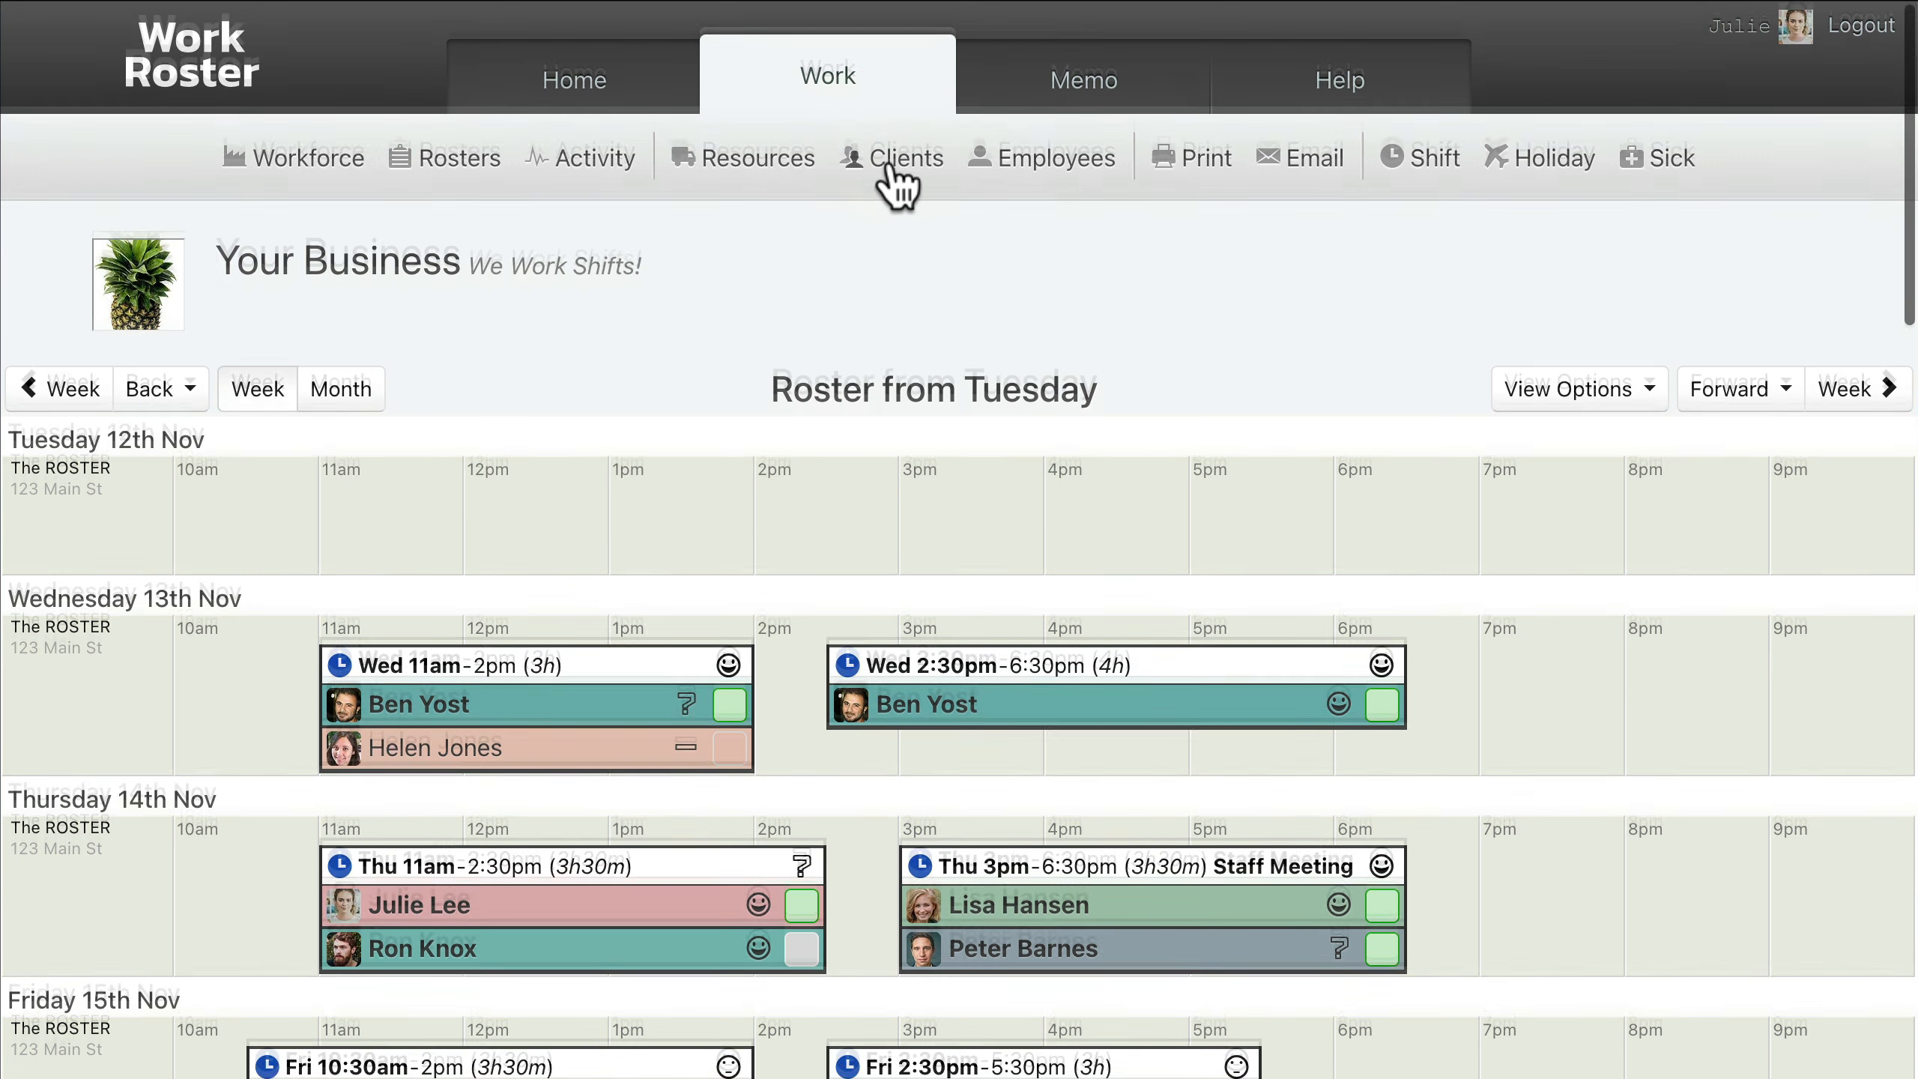
pyautogui.scroll(-5, 899, 189)
# Assign the Lincoln Navigator resource to the Wednesday 2:30pm–6:30pm shift.
pyautogui.click(1117, 306)
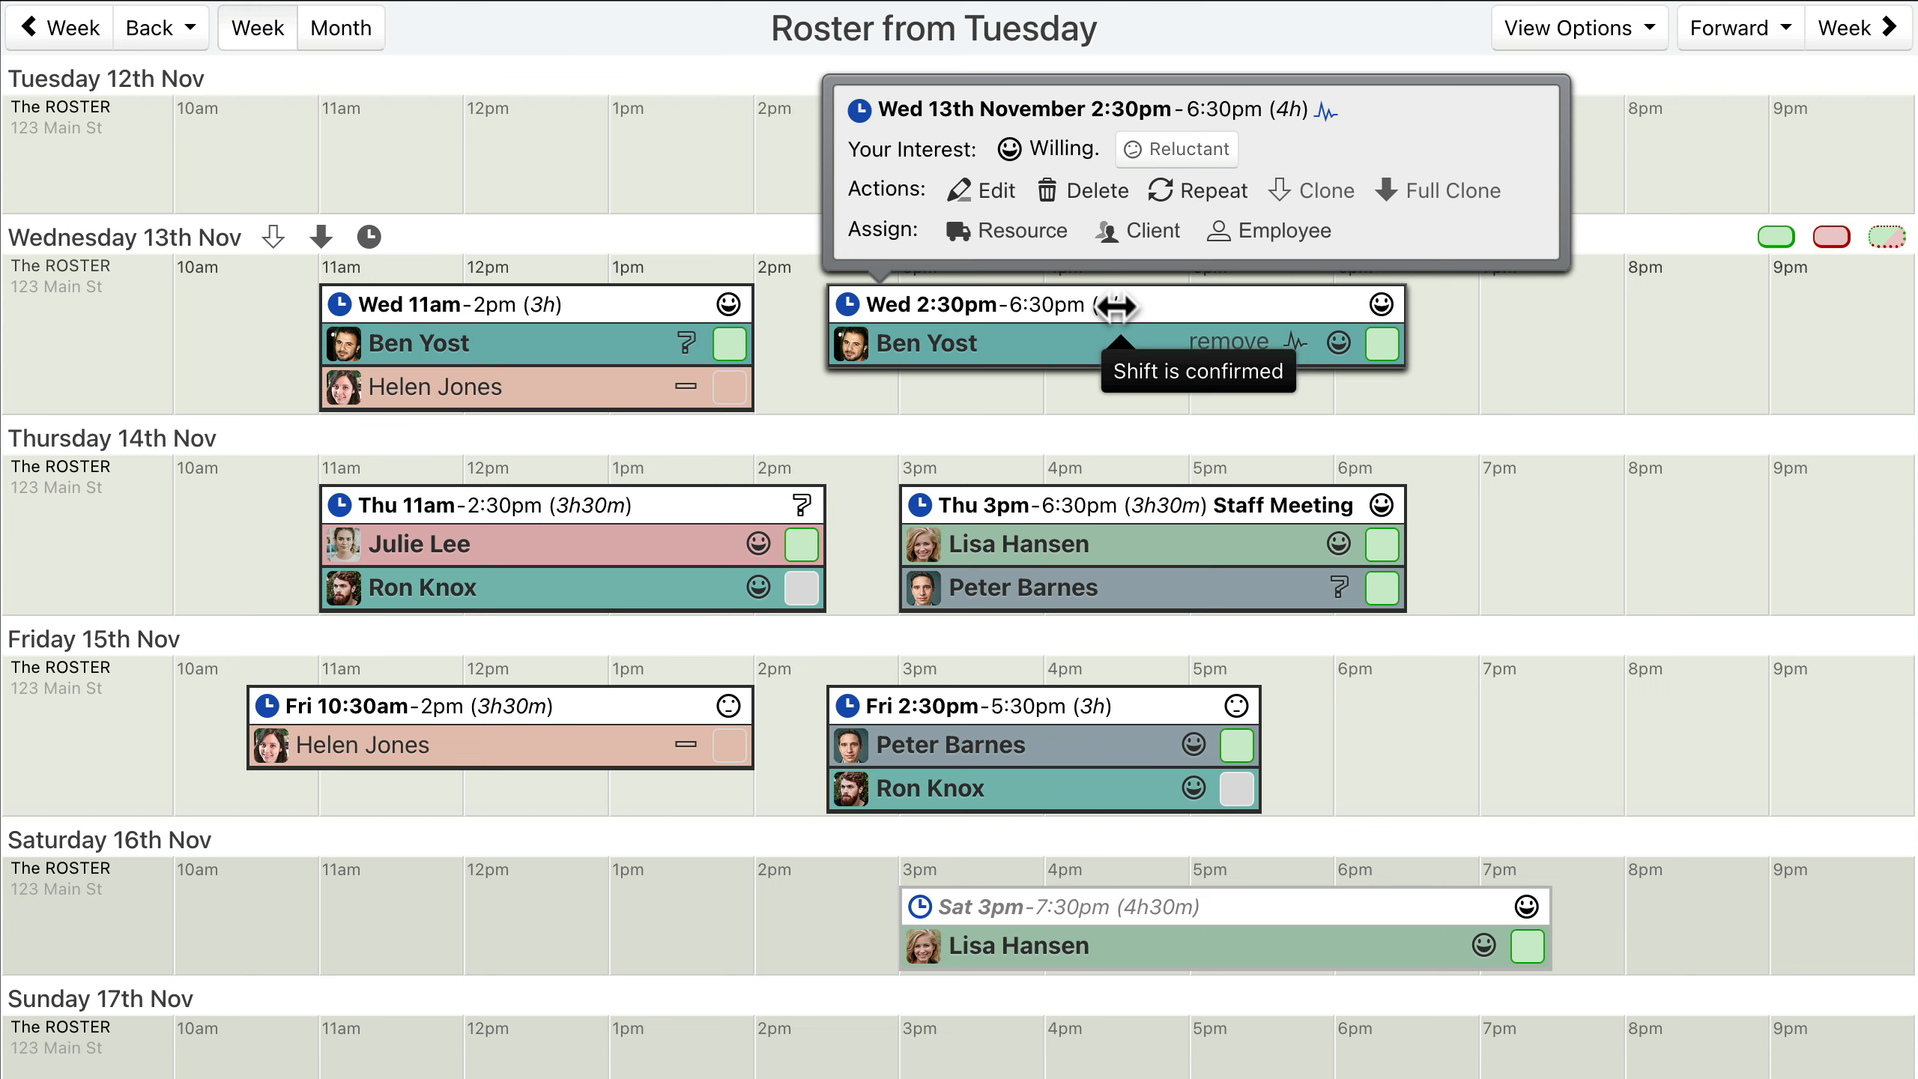
pyautogui.click(1013, 231)
pyautogui.click(1199, 504)
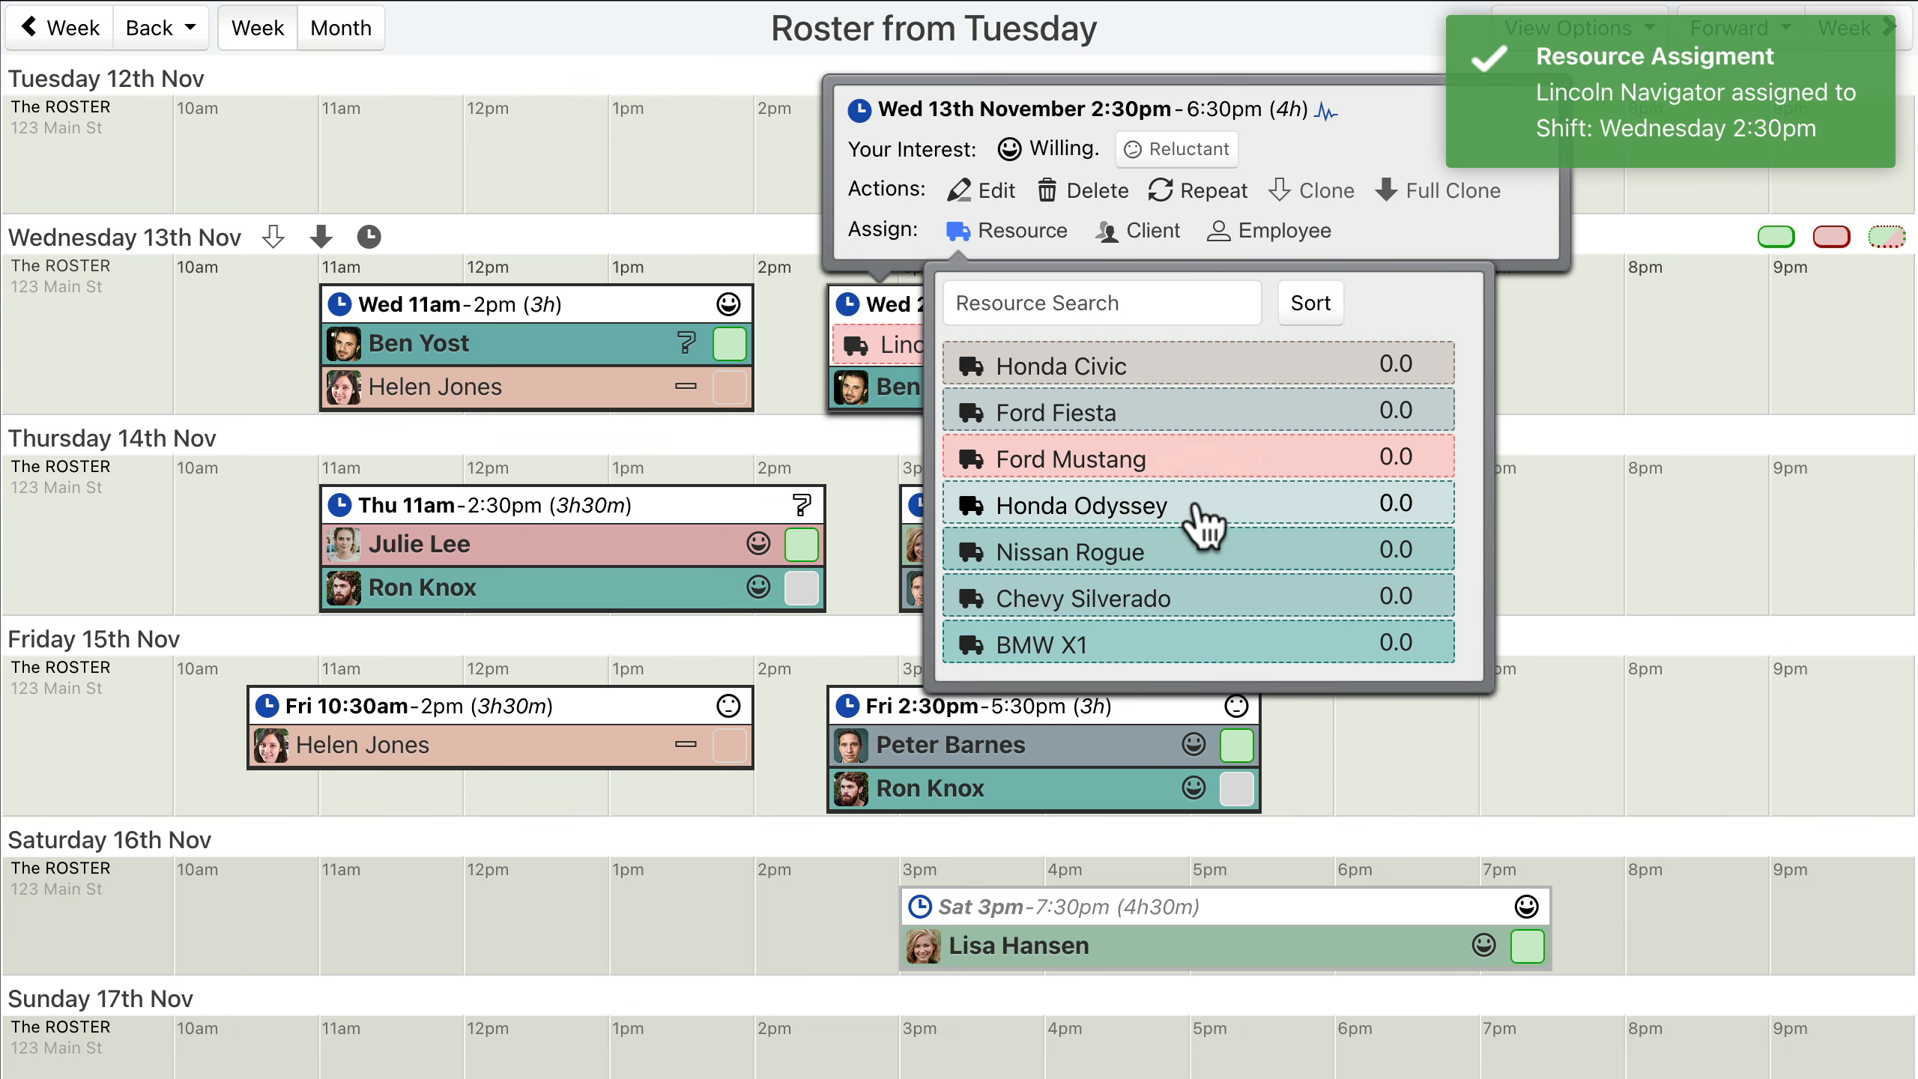
# Assign the fifth listed client to the Wednesday 2:30pm–6:30pm shift, and close the client list.
pyautogui.click(1146, 235)
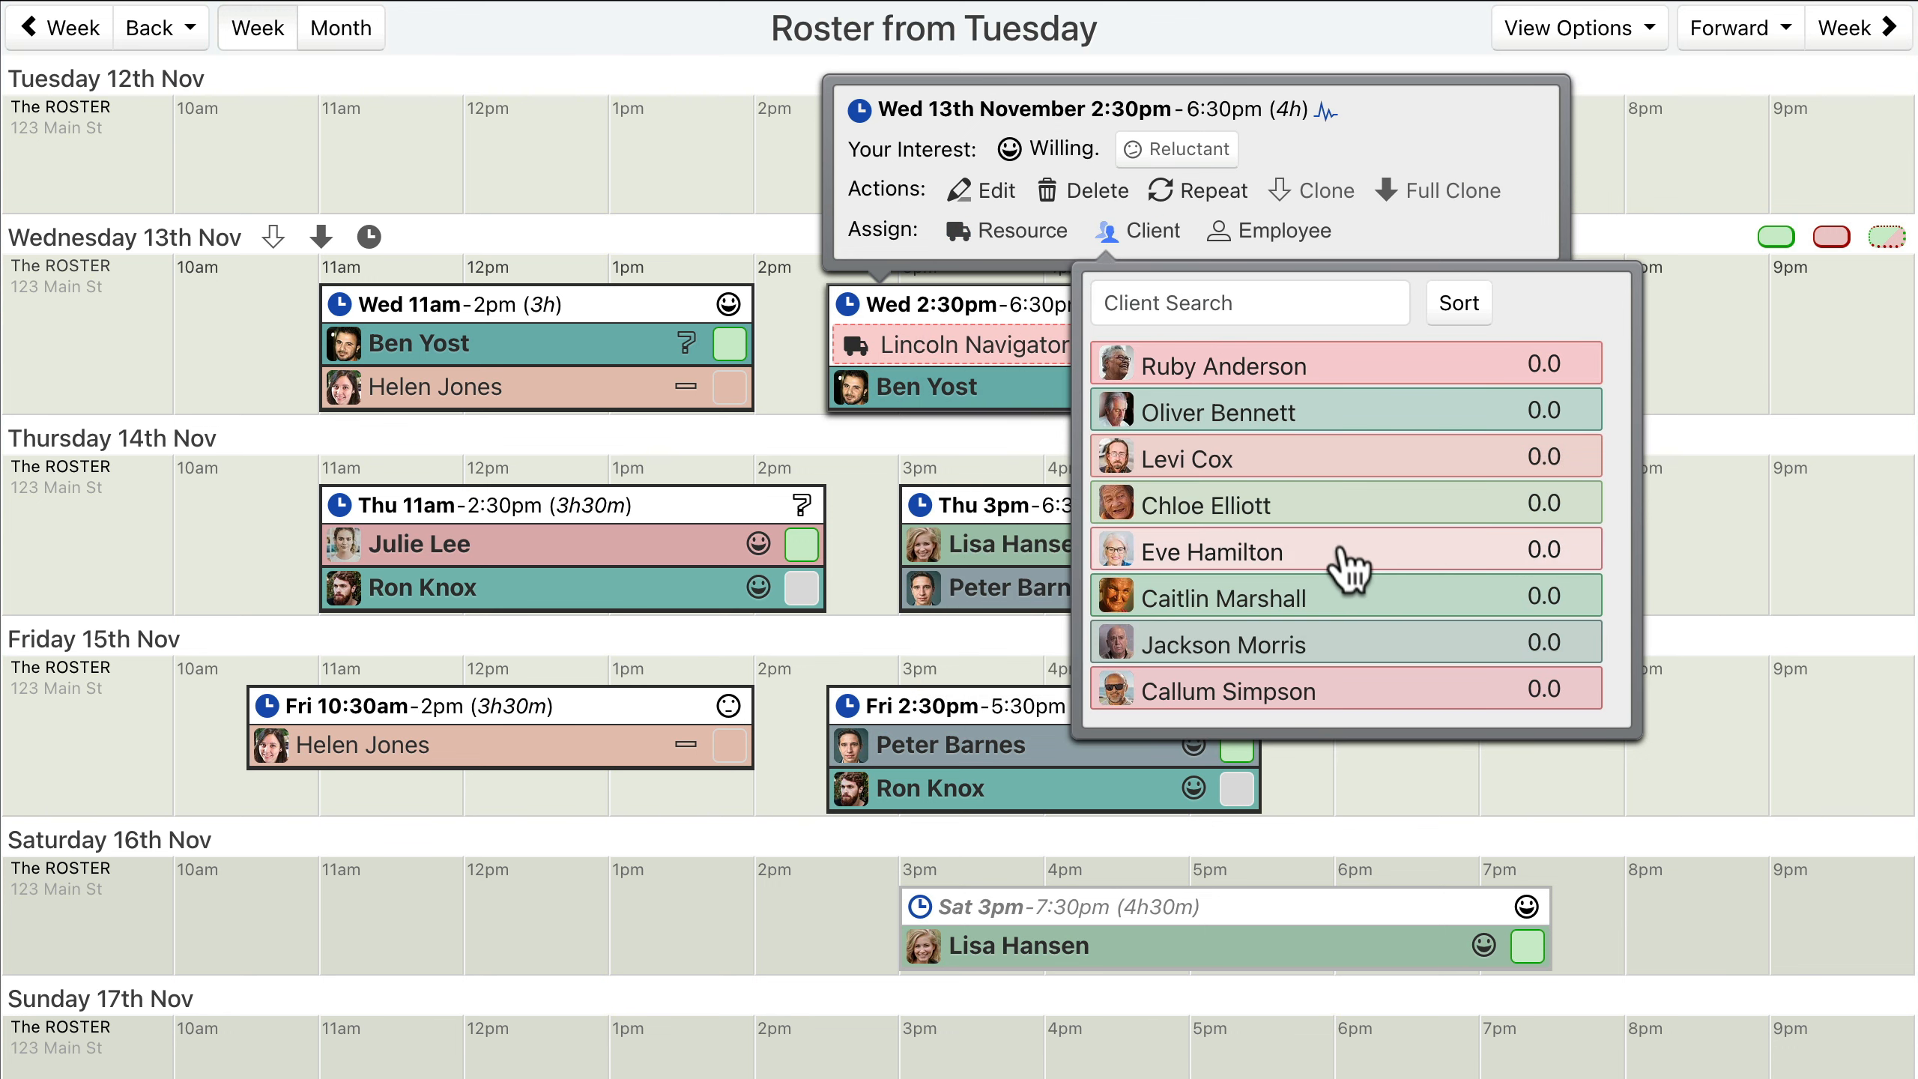
pyautogui.click(1349, 555)
pyautogui.click(1144, 241)
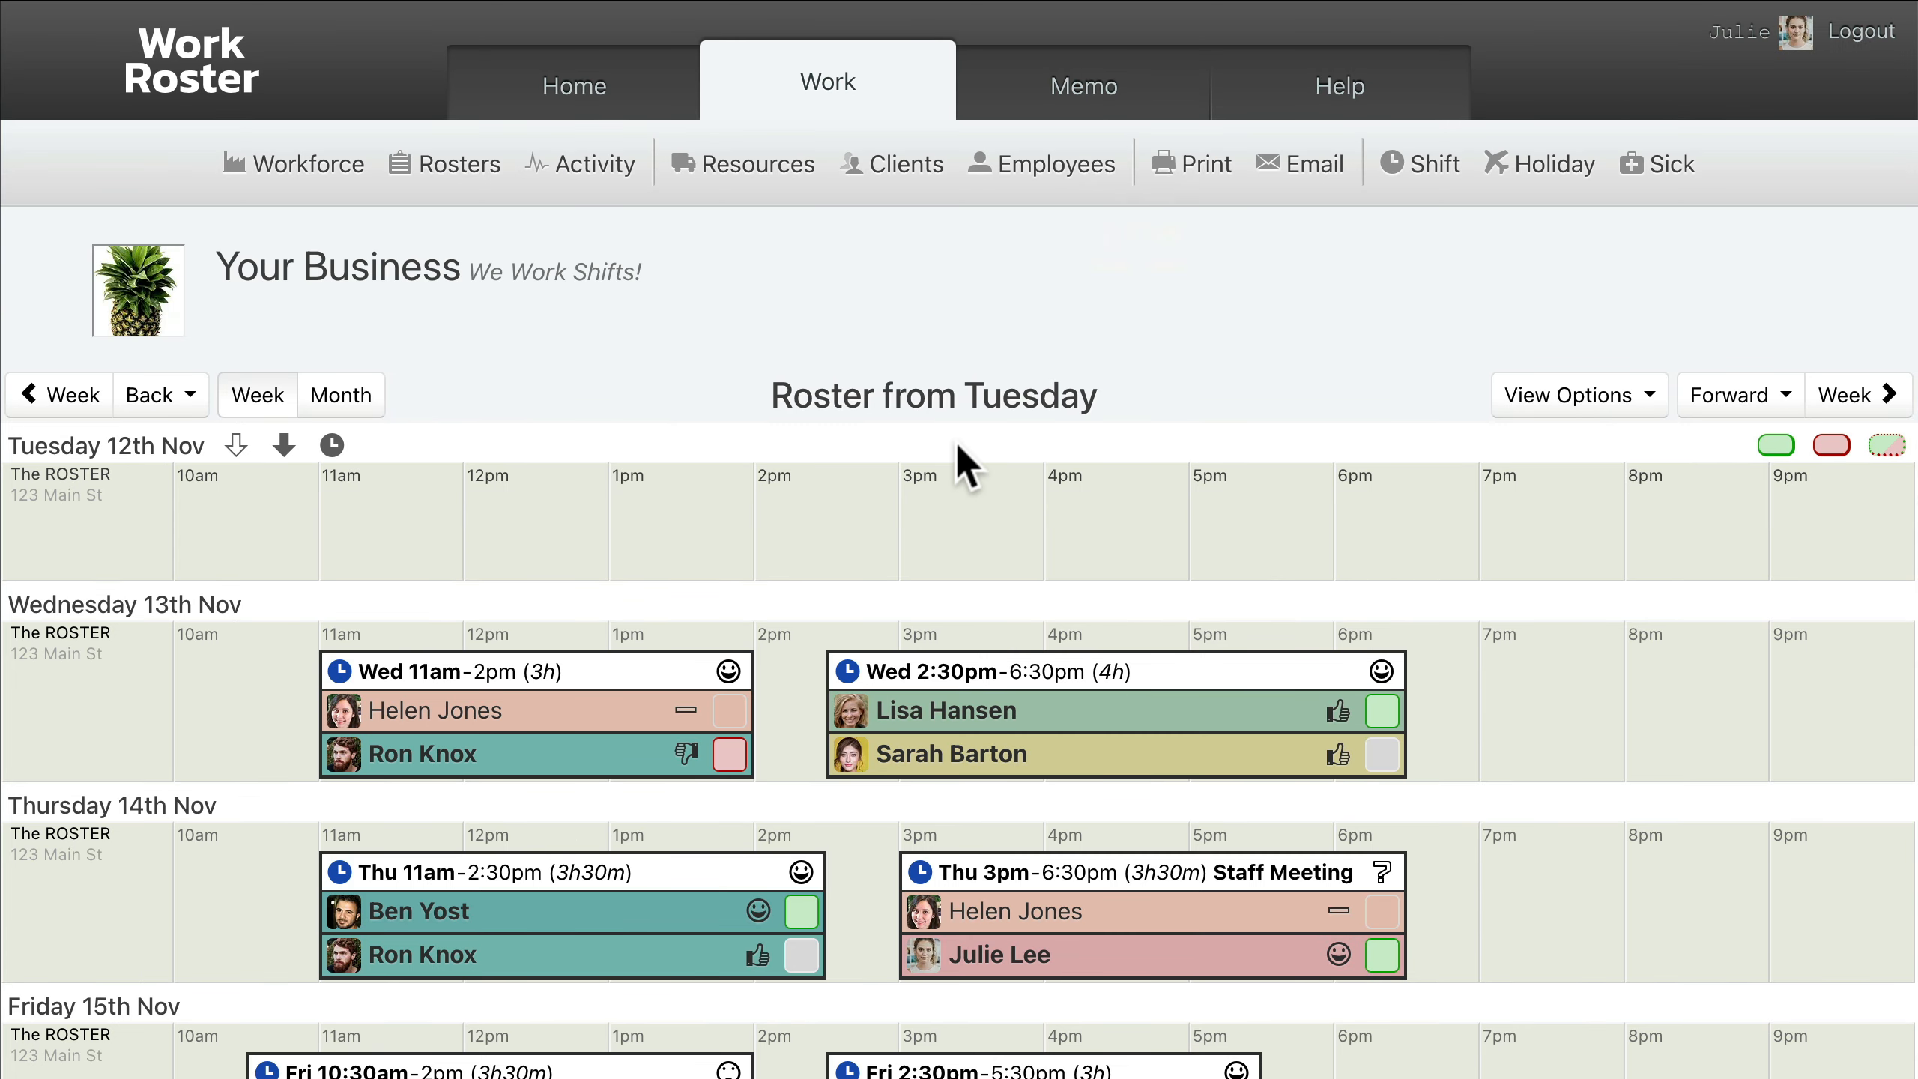
# View only the shifts of the employee marked with a briefcase by filtering the roster, and clear the filter.
pyautogui.click(1039, 170)
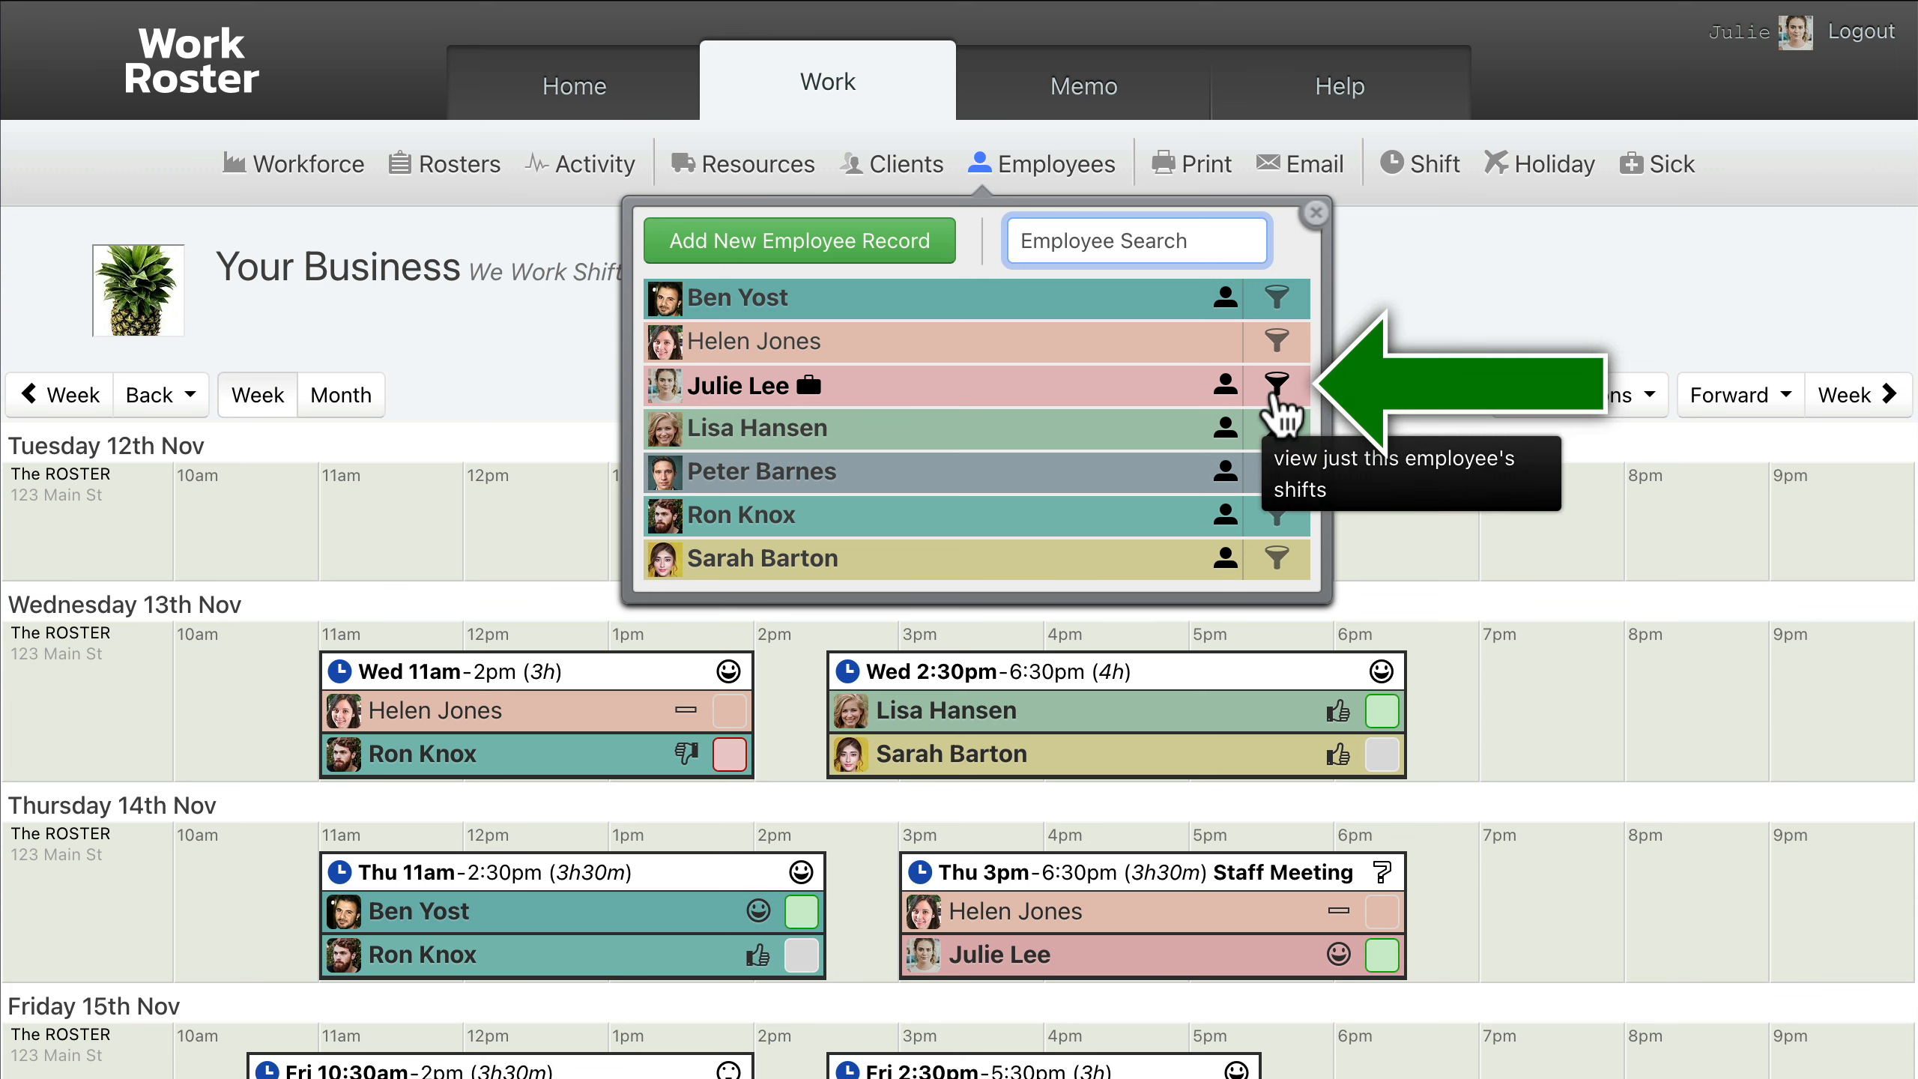
pyautogui.click(1276, 389)
pyautogui.scroll(-5, 1274, 400)
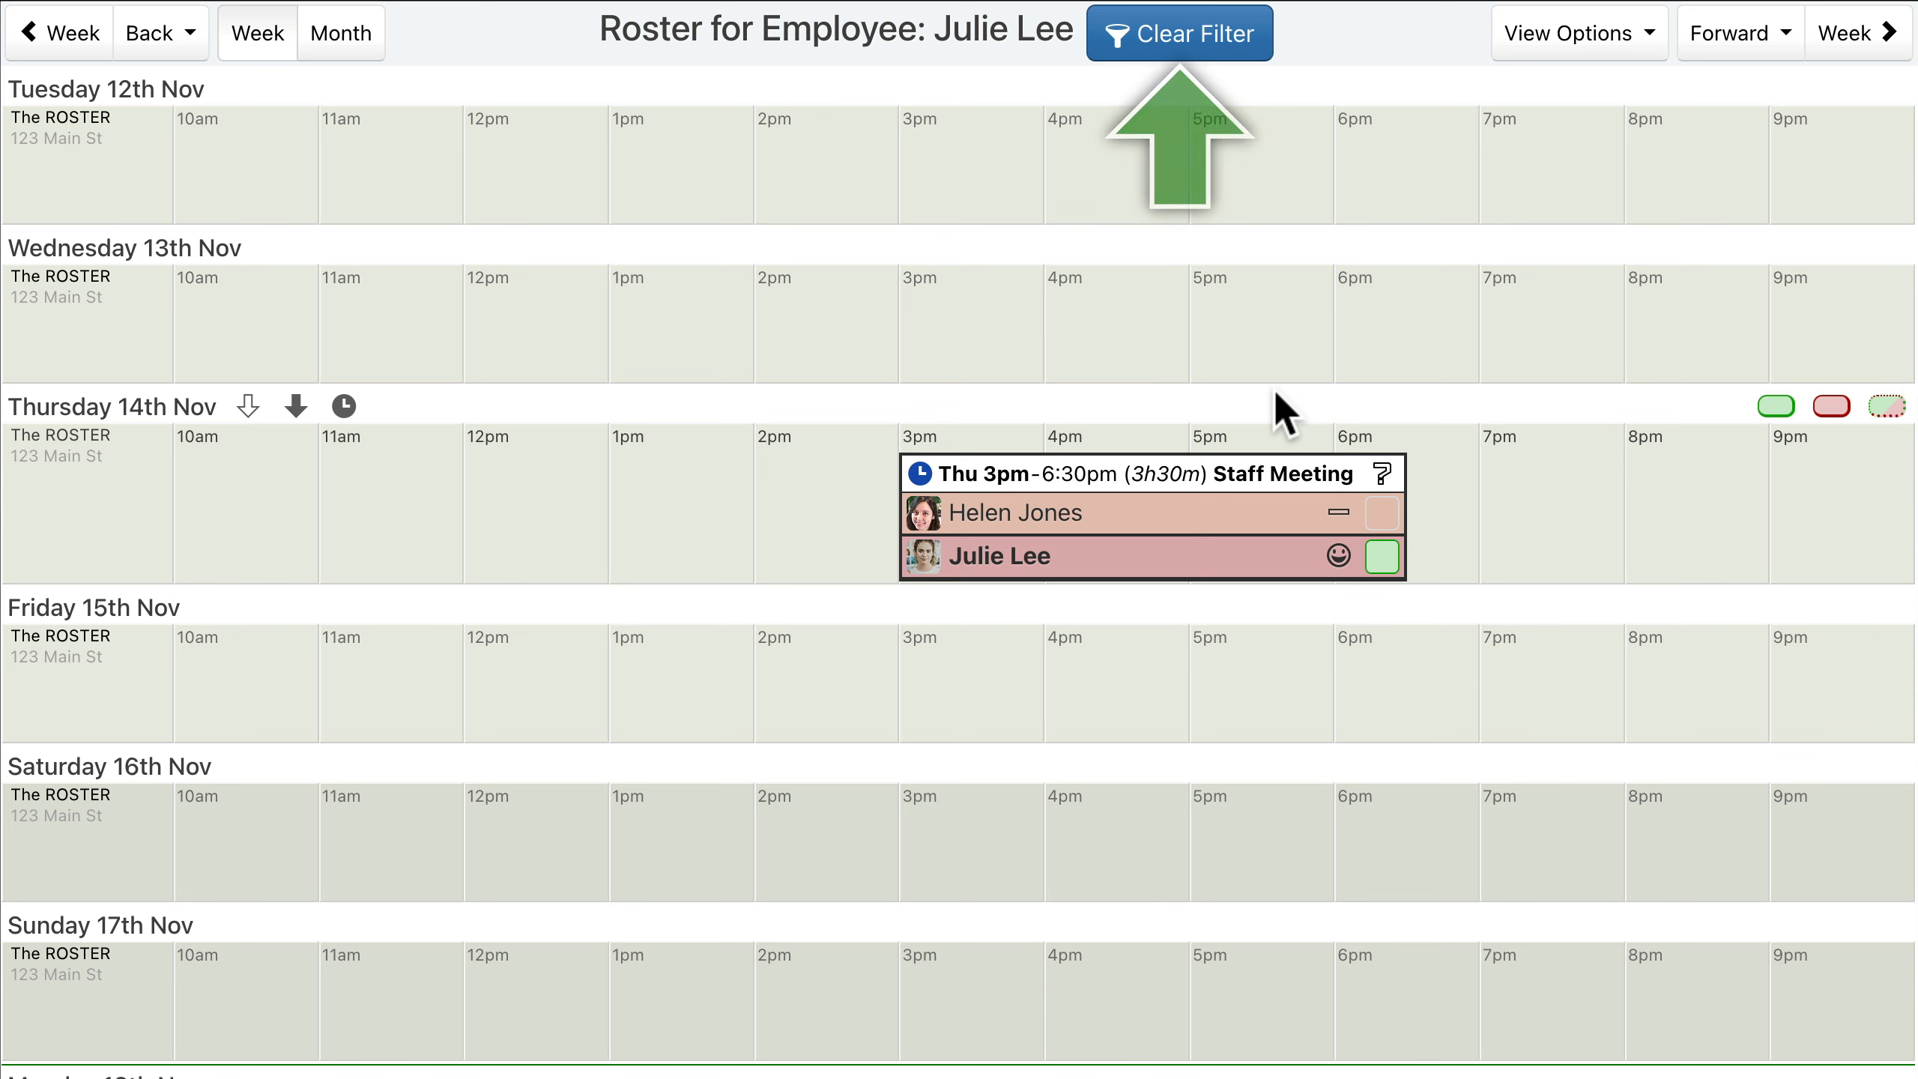
pyautogui.click(1178, 46)
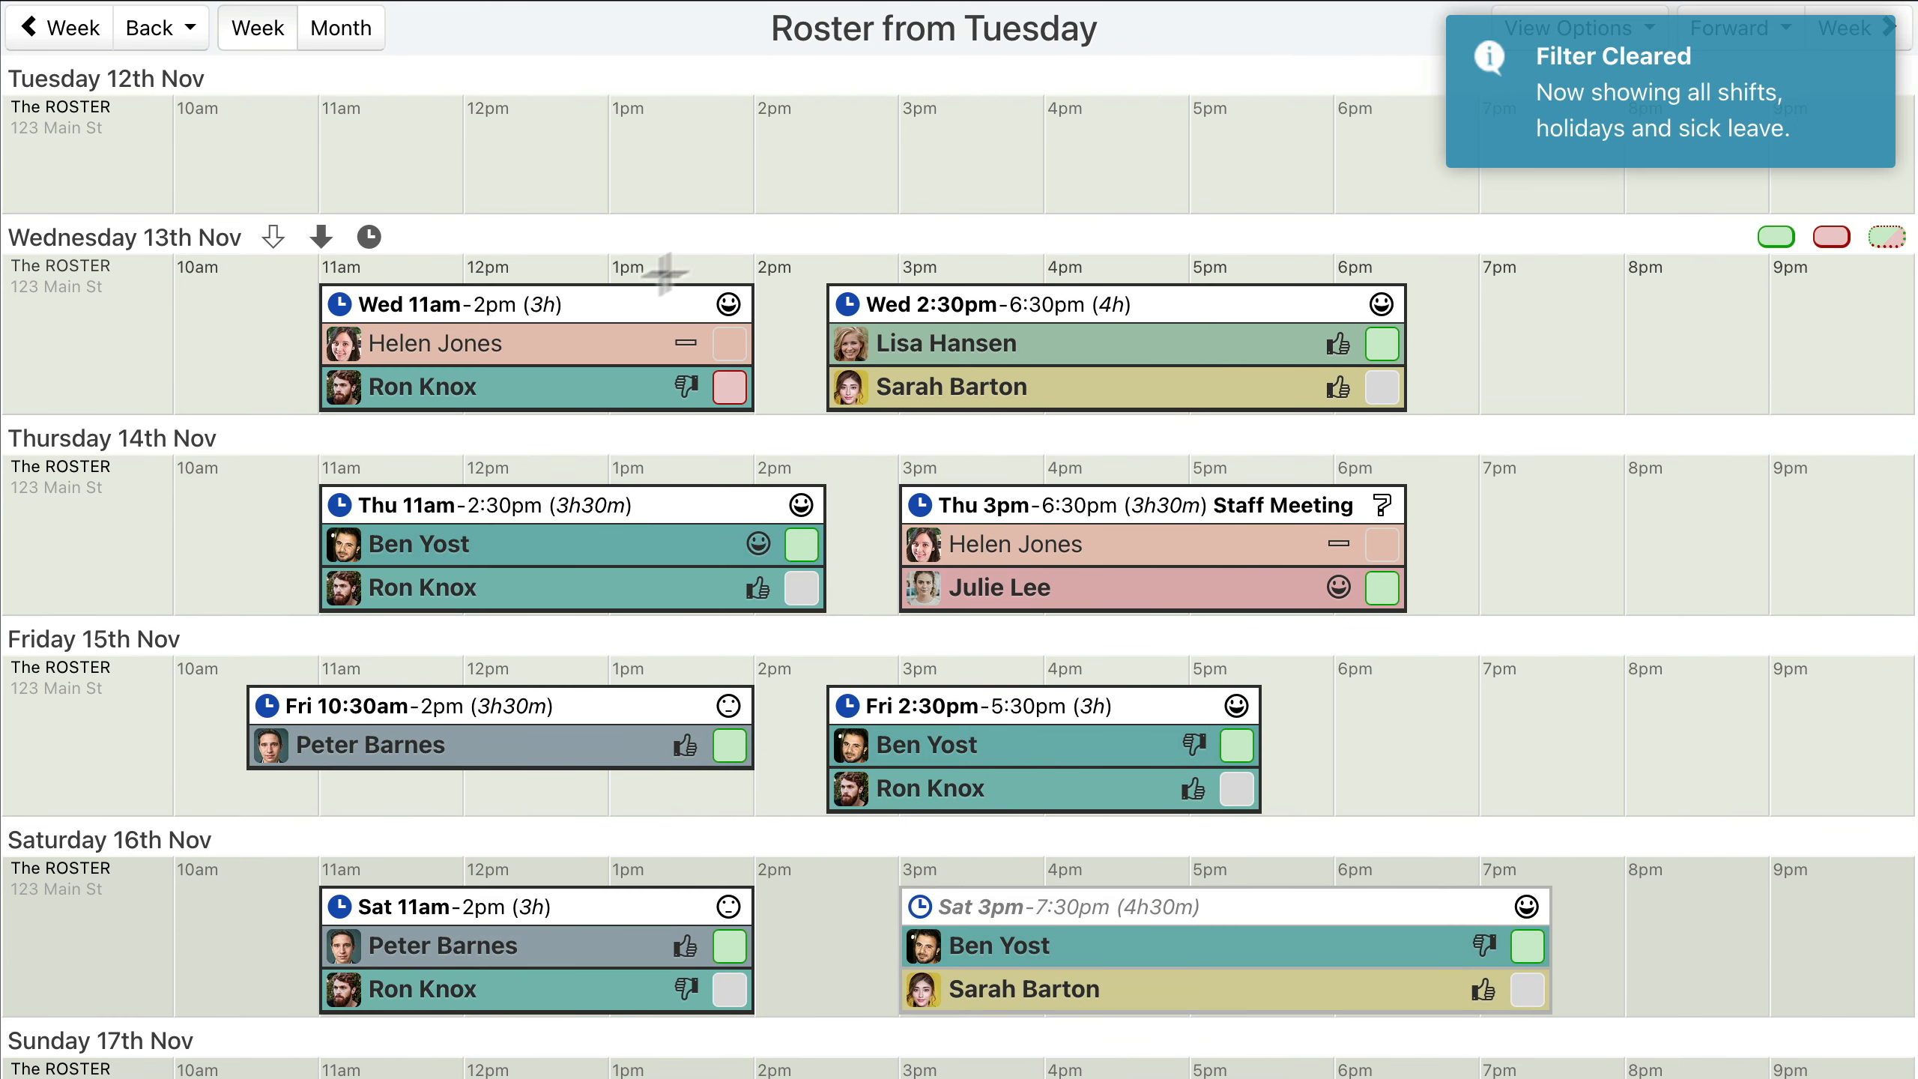
# Using the record filter of the first employee on the Wednesday 11am shift, create that employee's Tuesday 11am–3pm shift and clear the filter.
pyautogui.click(518, 347)
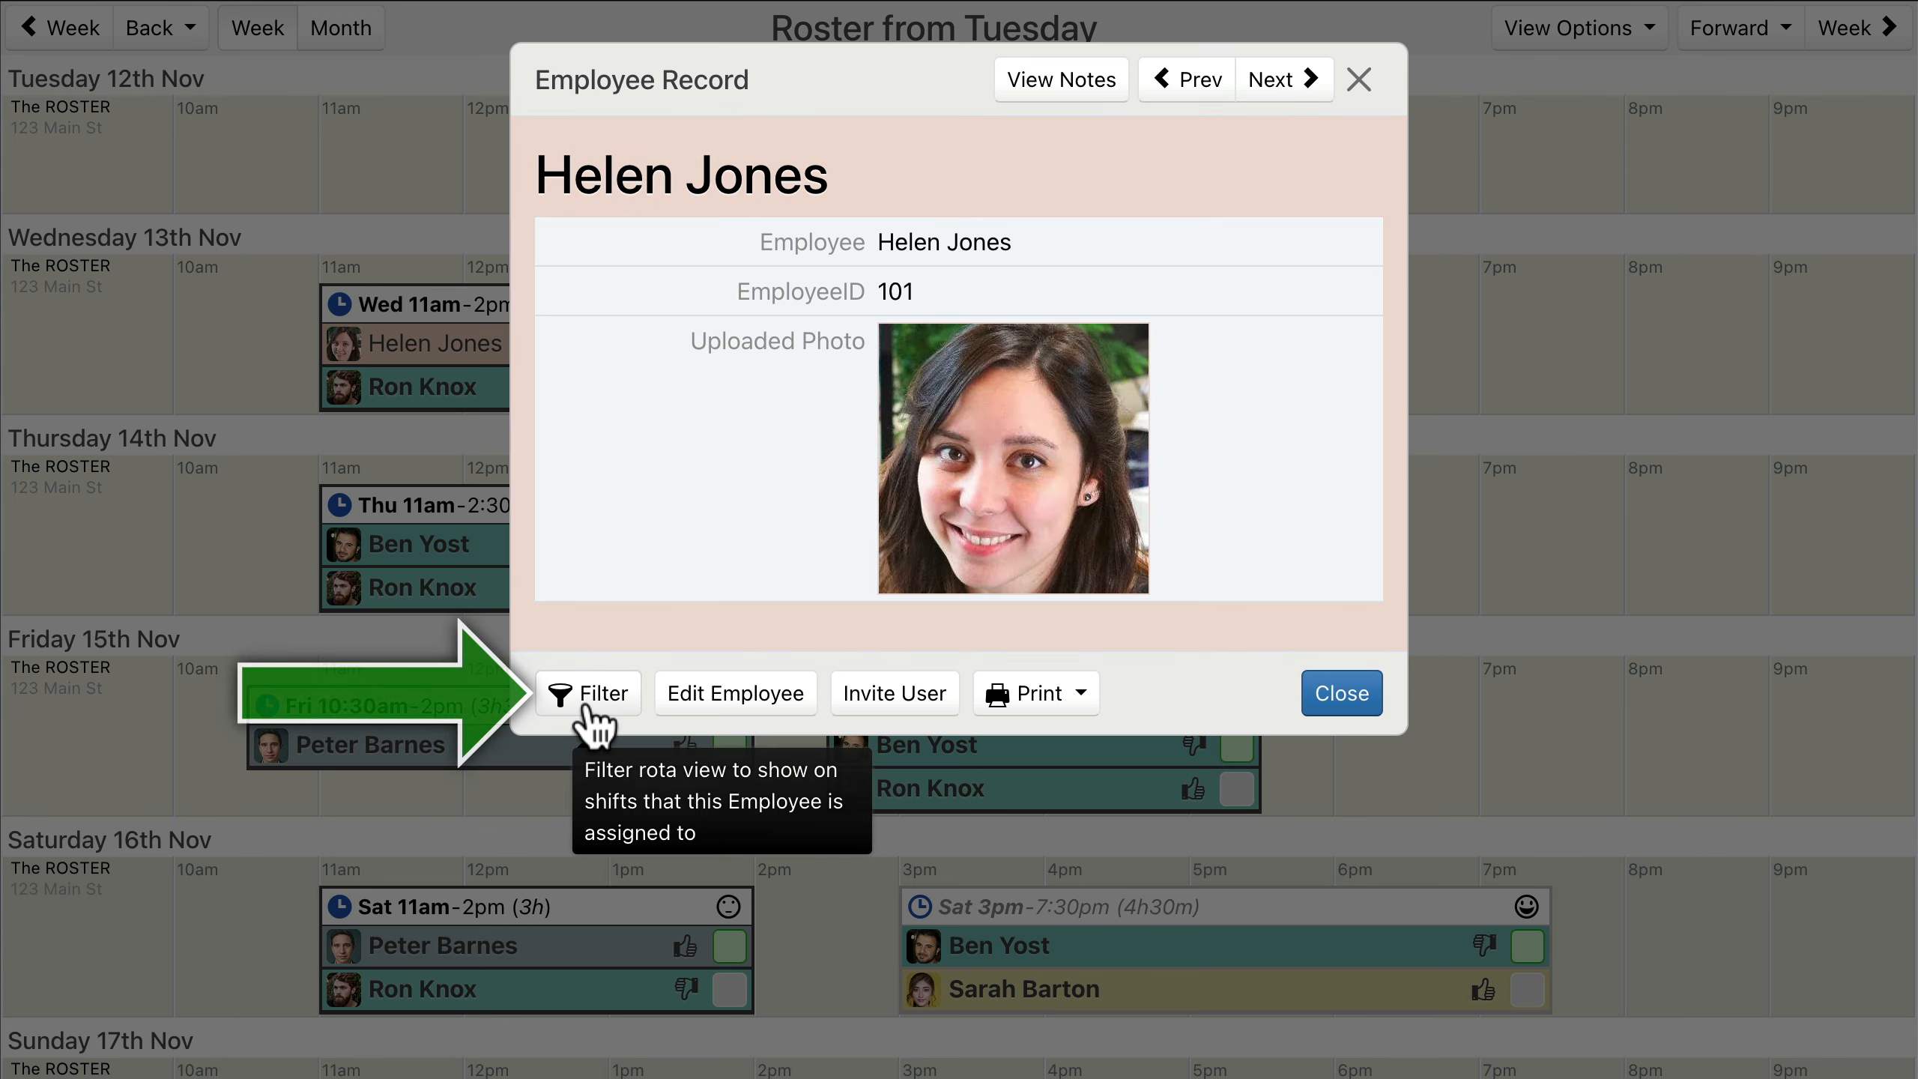
pyautogui.click(586, 697)
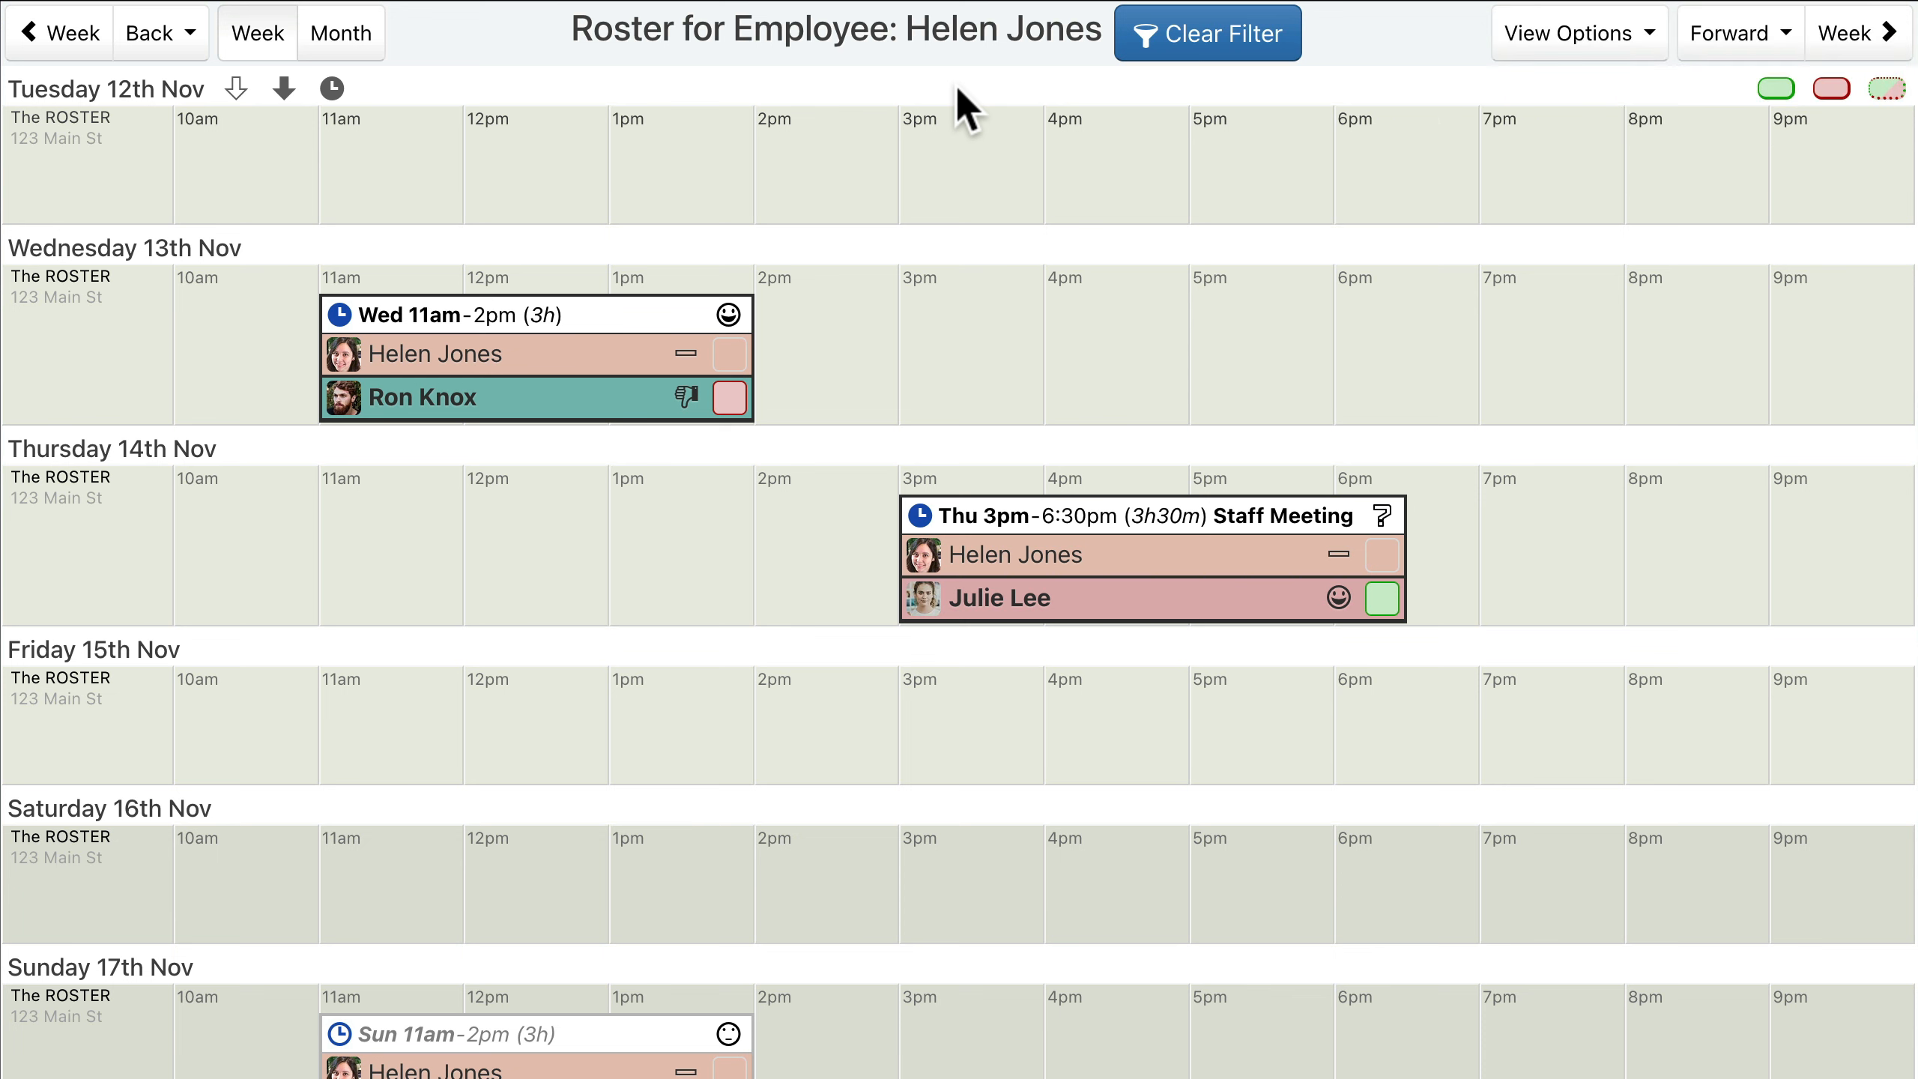
pyautogui.click(318, 165)
pyautogui.moveTo(427, 188); pyautogui.dragTo(876, 162)
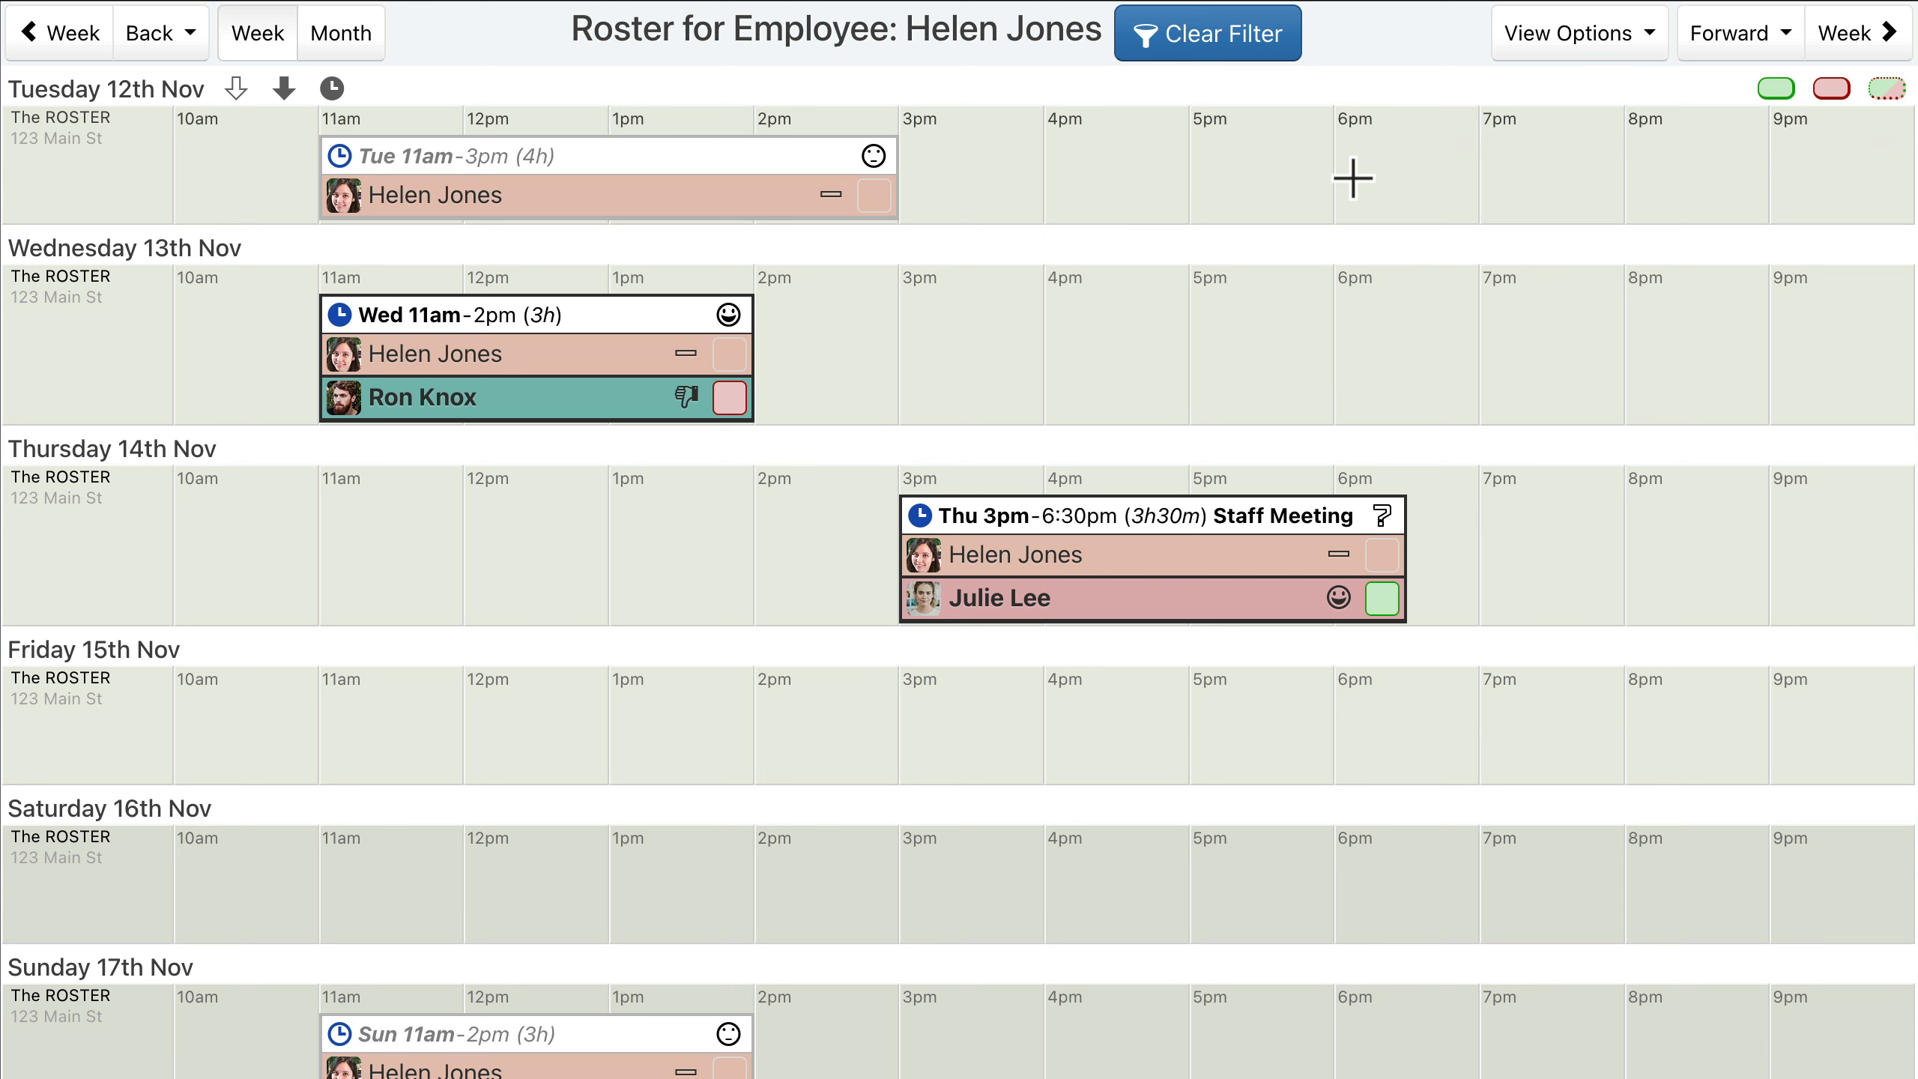
pyautogui.click(1212, 61)
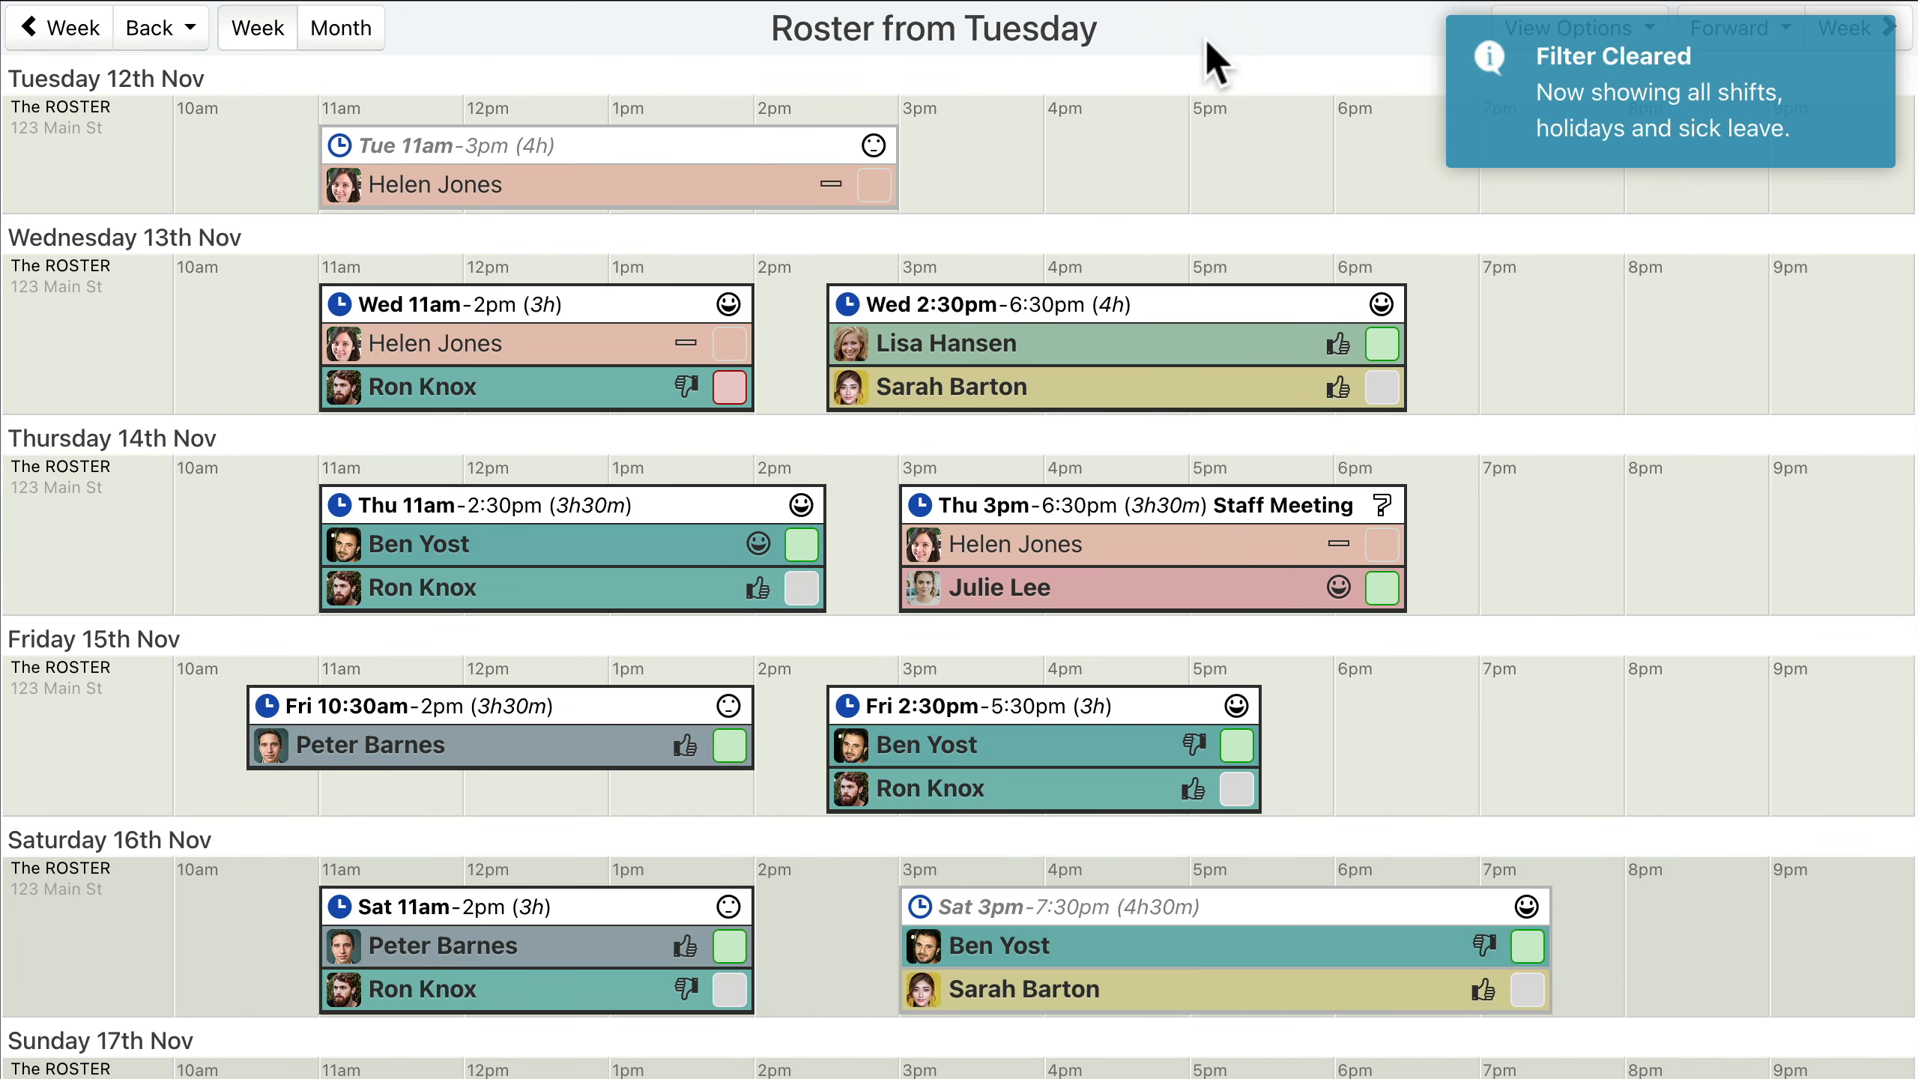